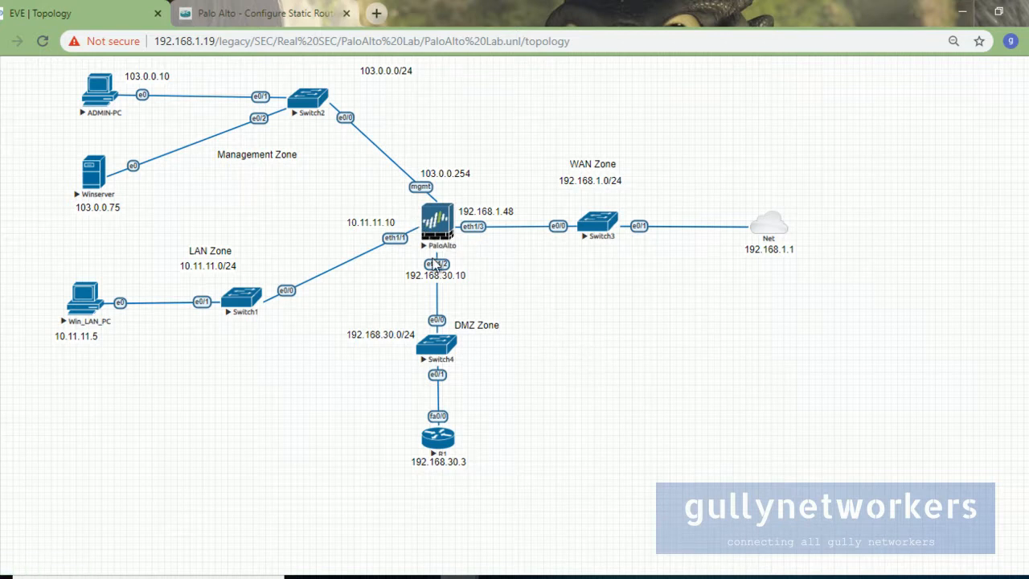
Step: Switch from the EVE-NG lab topology to the gullynetworkers static route and NAT article
key("ctrl+Tab")
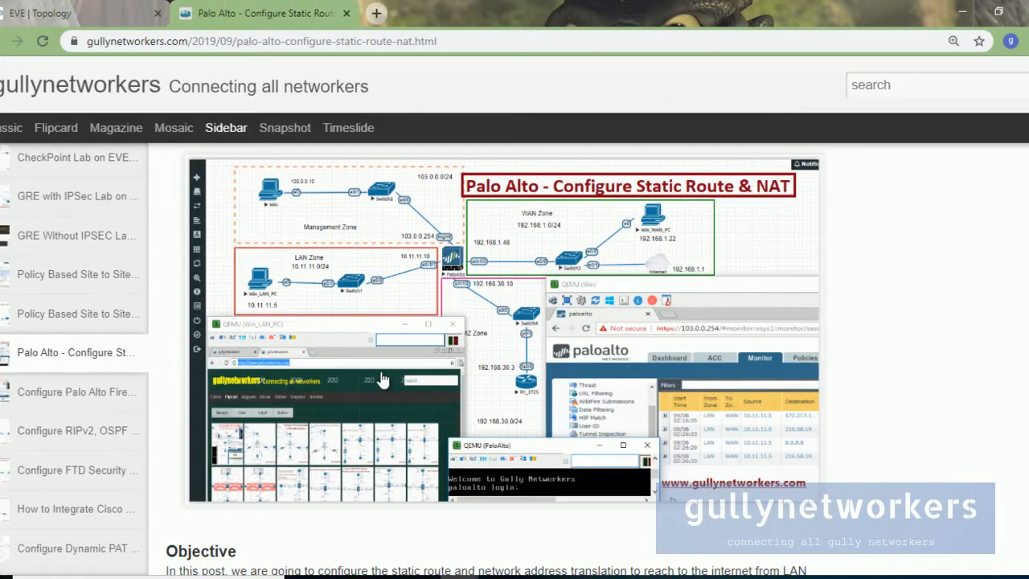
Step: Highlight the Lab 1 Configure Static Route and Lab 2 Connect LAN network to WAN headings
scroll(448, 371, "down", 2)
scroll(448, 371, "down", 2)
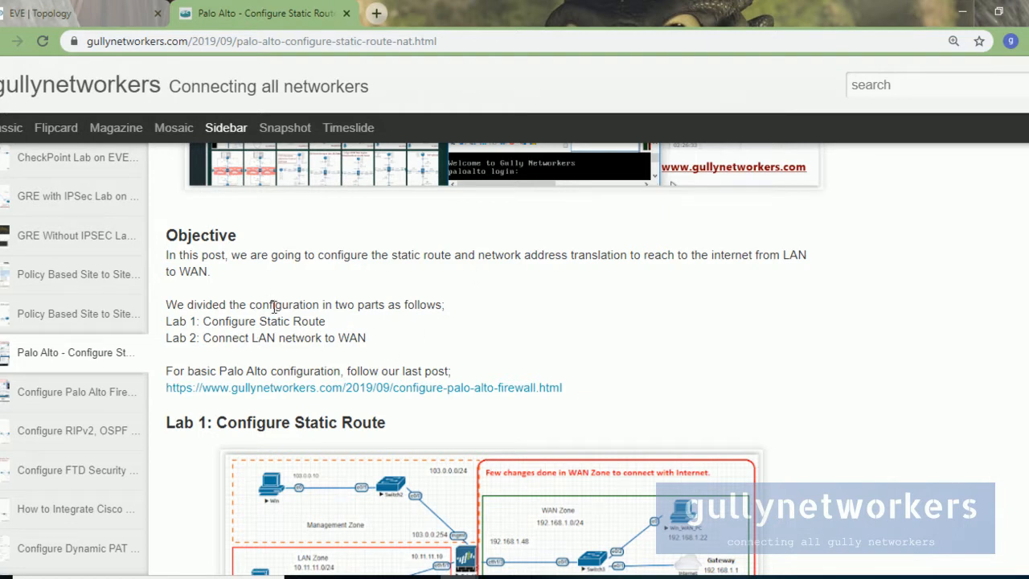
left_click_drag(170, 322, 347, 328)
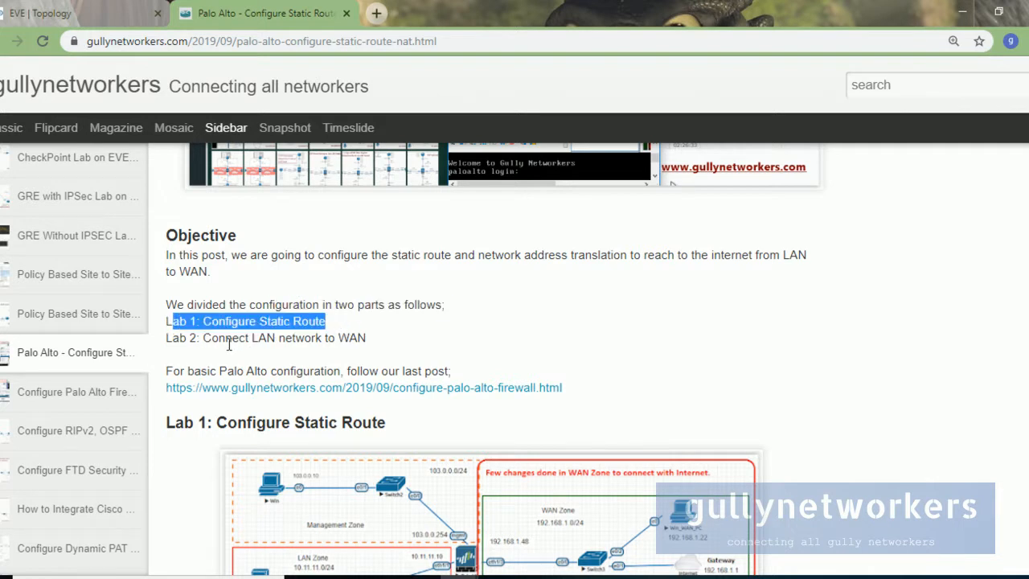
left_click_drag(205, 339, 365, 341)
left_click(385, 350)
left_click_drag(196, 337, 384, 342)
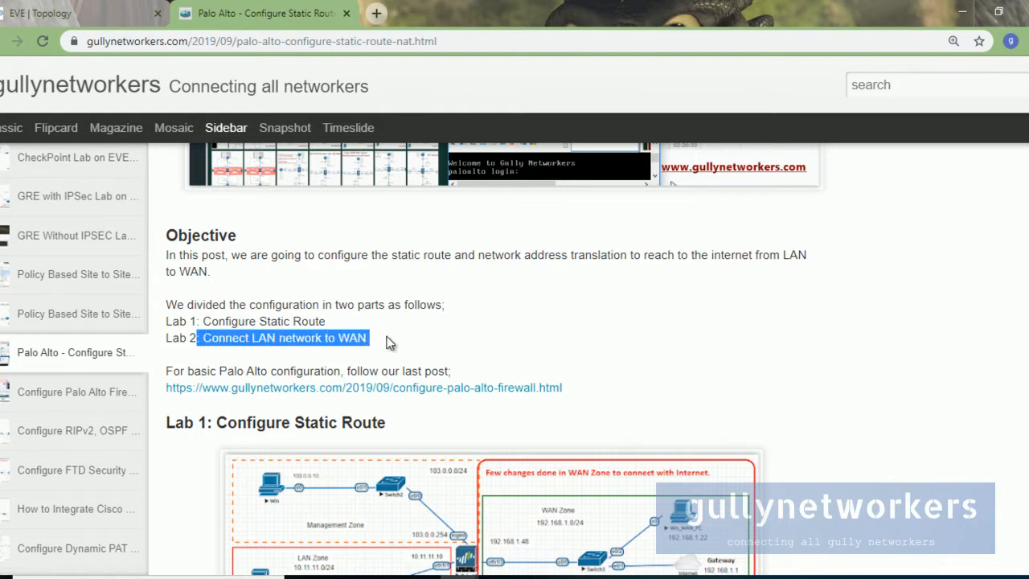
Step: Open the Add Static Route dialog screenshot in a new browser tab
scroll(388, 344, "down", 2)
scroll(401, 353, "down", 1)
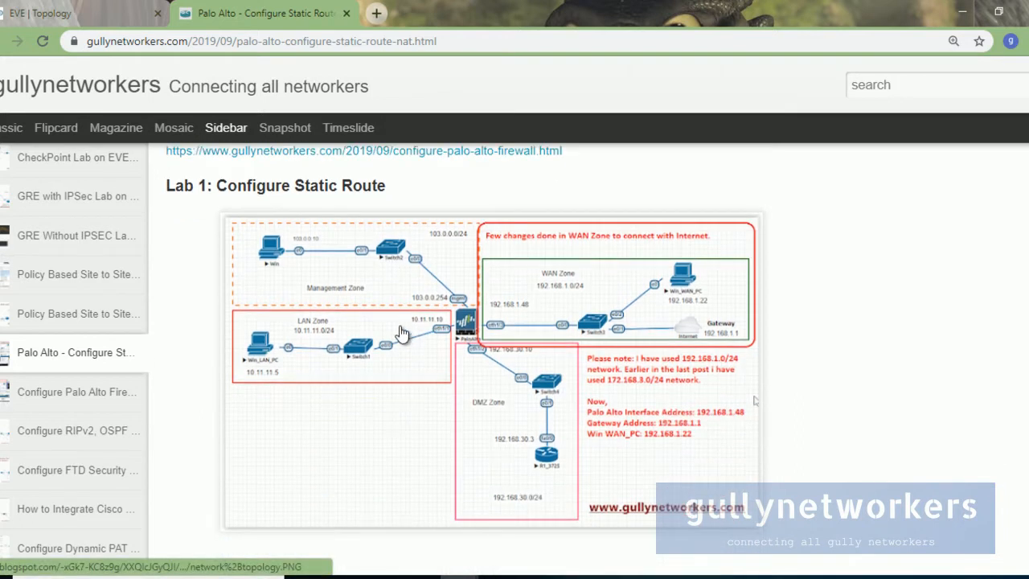
scroll(402, 313, "down", 6)
scroll(402, 317, "up", 9)
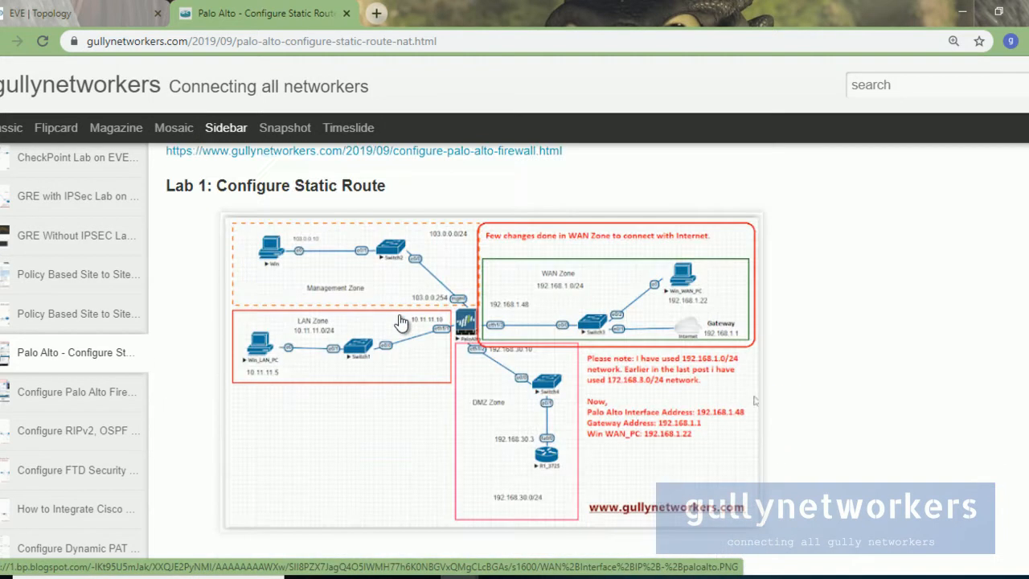
scroll(401, 322, "down", 8)
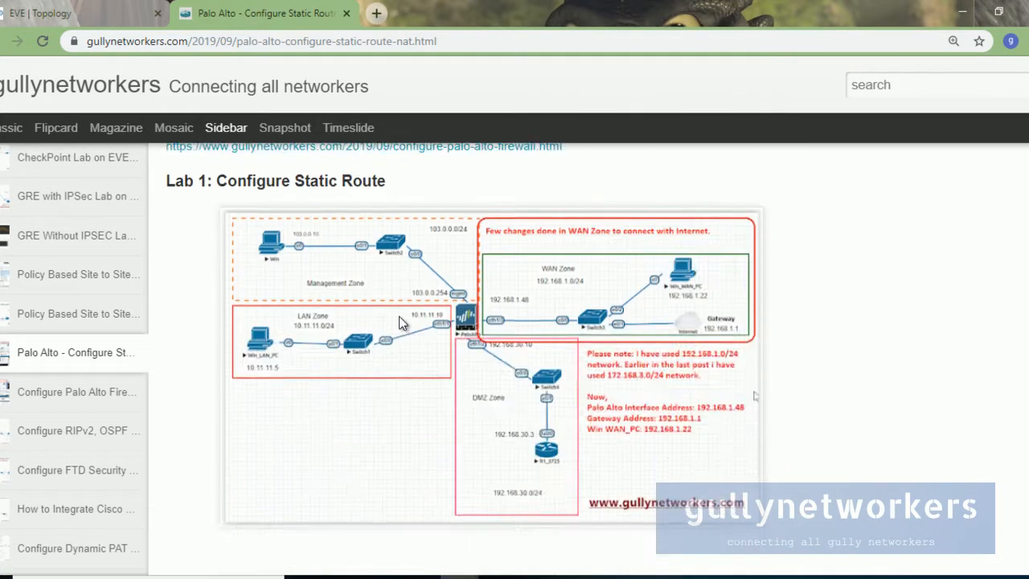
scroll(399, 321, "down", 1)
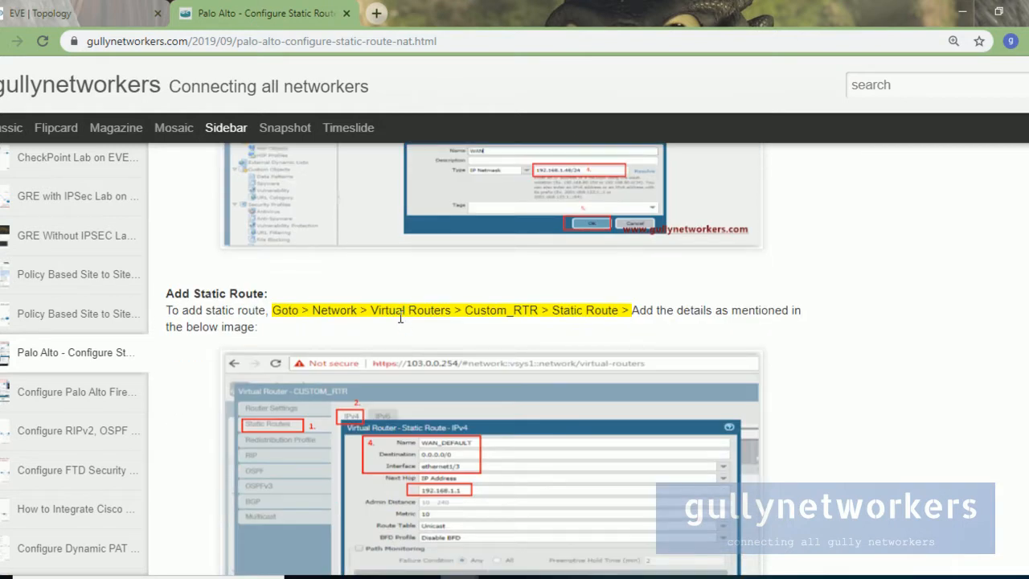
scroll(399, 318, "down", 3)
right_click(402, 283)
left_click(422, 294)
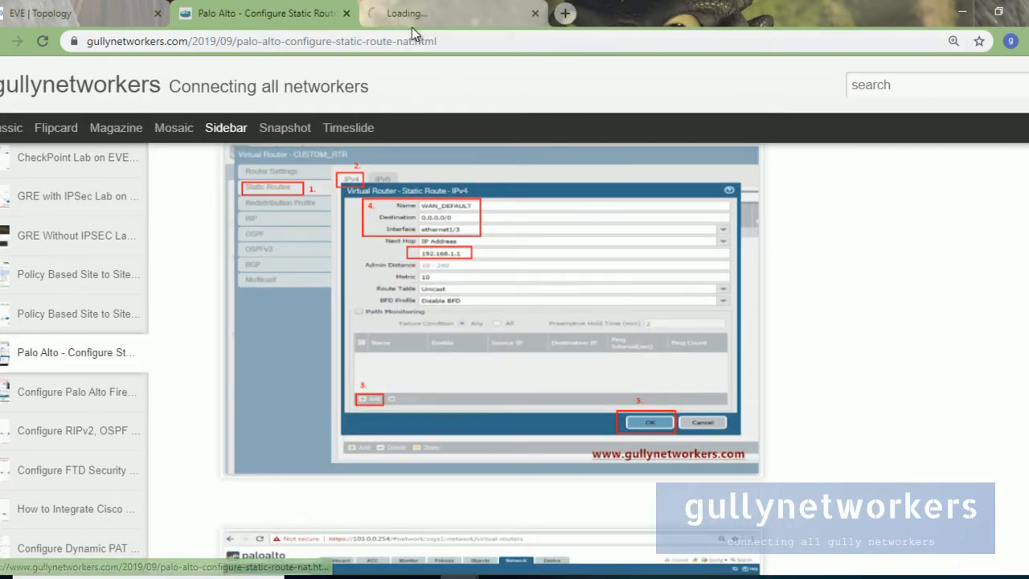
left_click(426, 15)
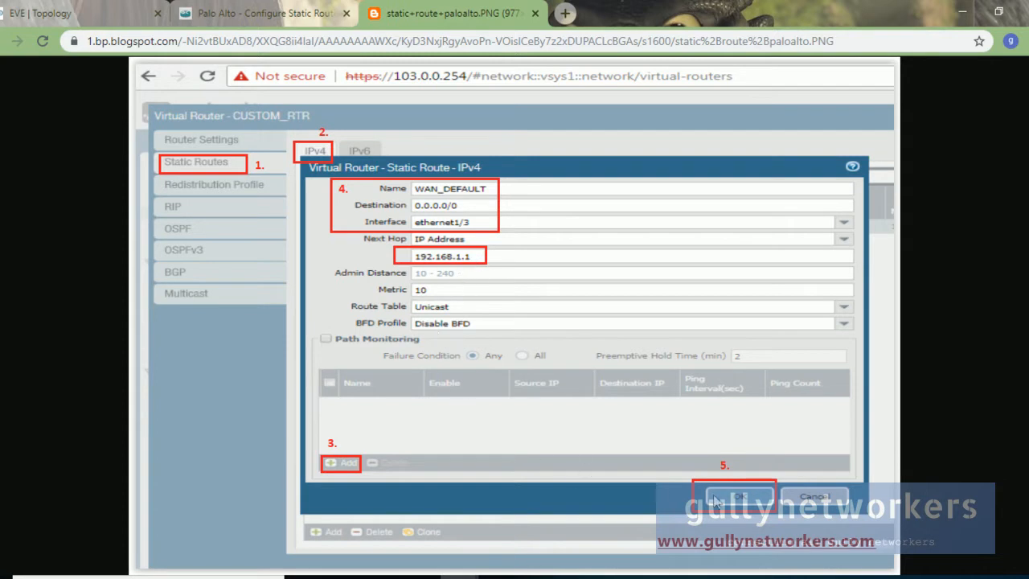
left_click(257, 13)
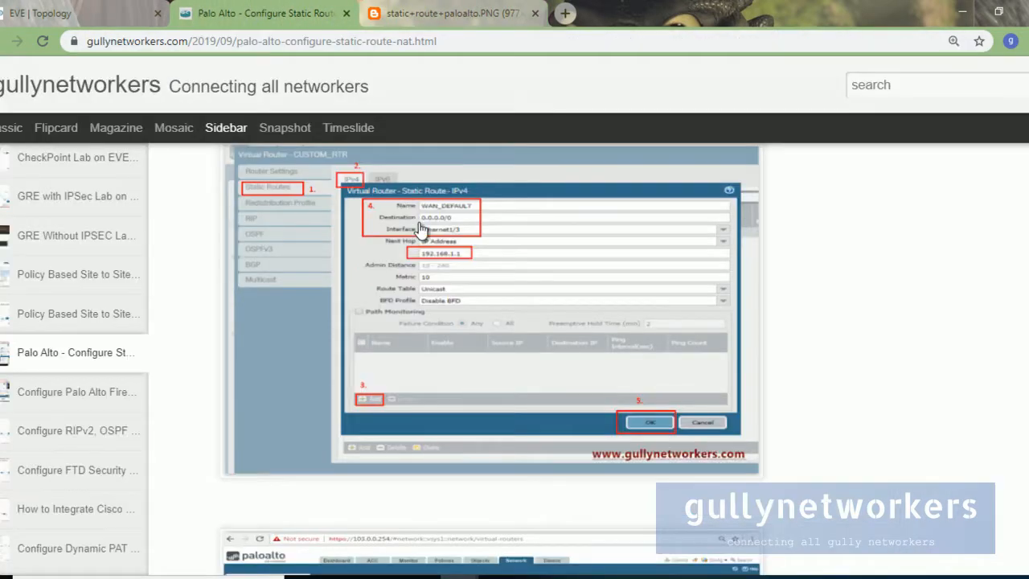
Step: Open the ping verification screenshot in a new tab and view it full-size
scroll(422, 224, "down", 4)
scroll(442, 258, "down", 2)
scroll(461, 322, "up", 2)
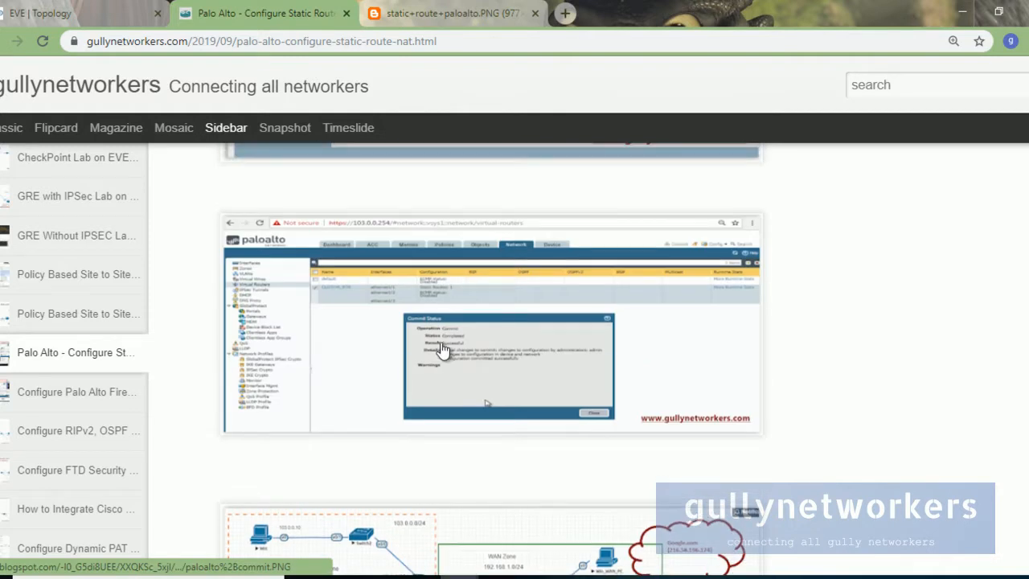
scroll(522, 354, "down", 3)
scroll(520, 352, "down", 1)
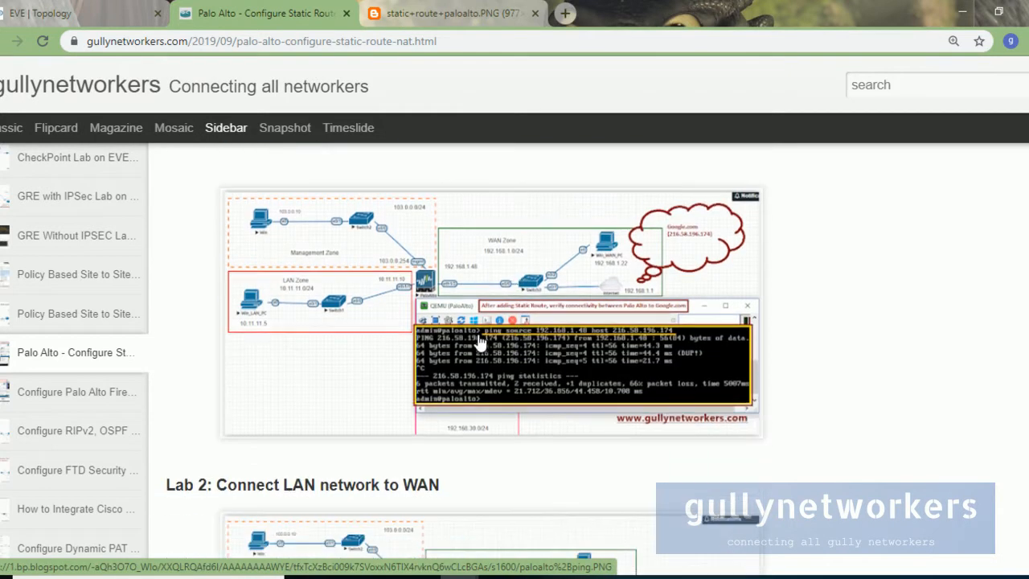
right_click(472, 335)
left_click(504, 344)
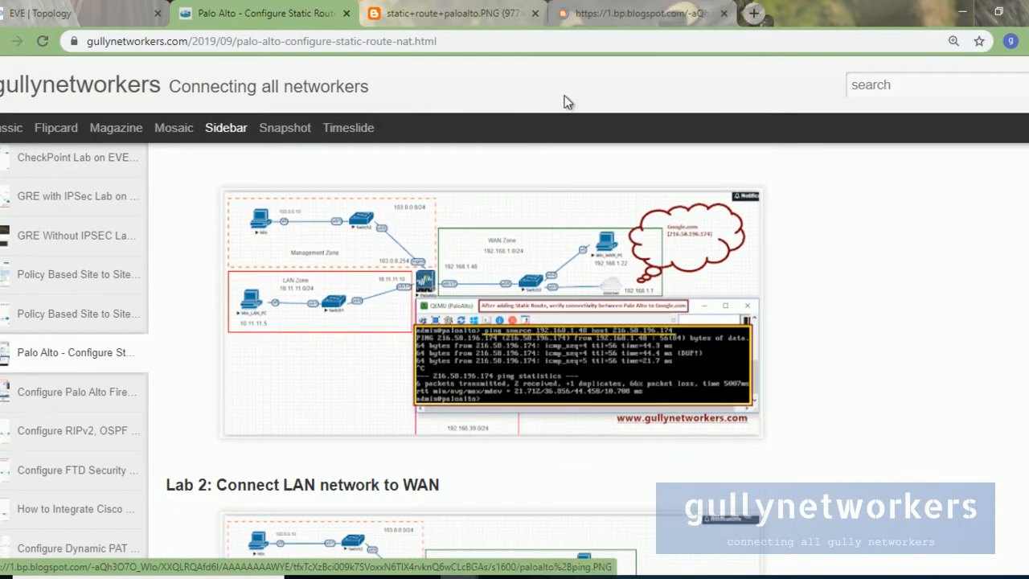
left_click(616, 13)
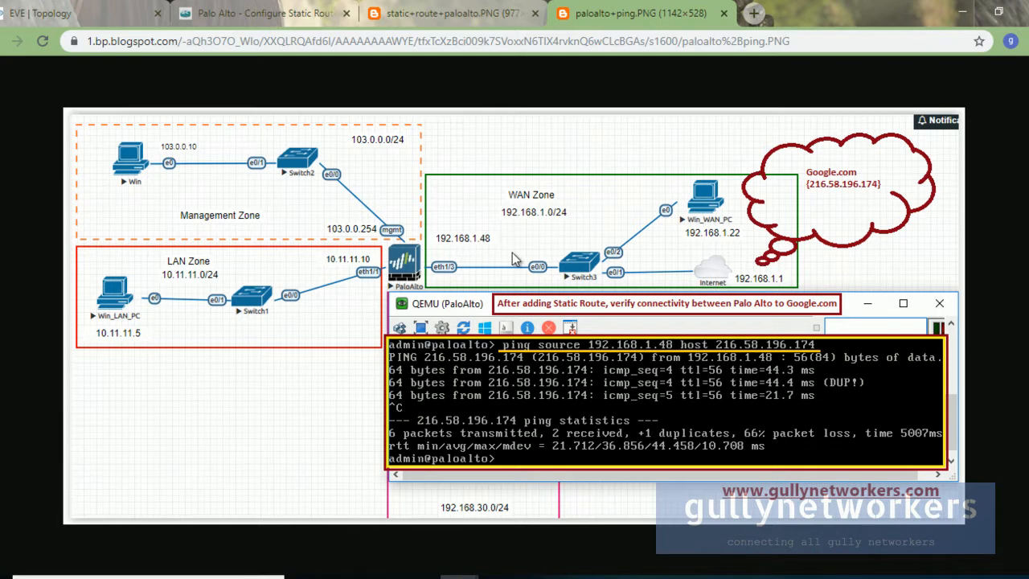
Step: Return to the blog, scroll to Create Policy, then switch to the EVE-NG lab topology
left_click(273, 13)
scroll(400, 350, "down", 2)
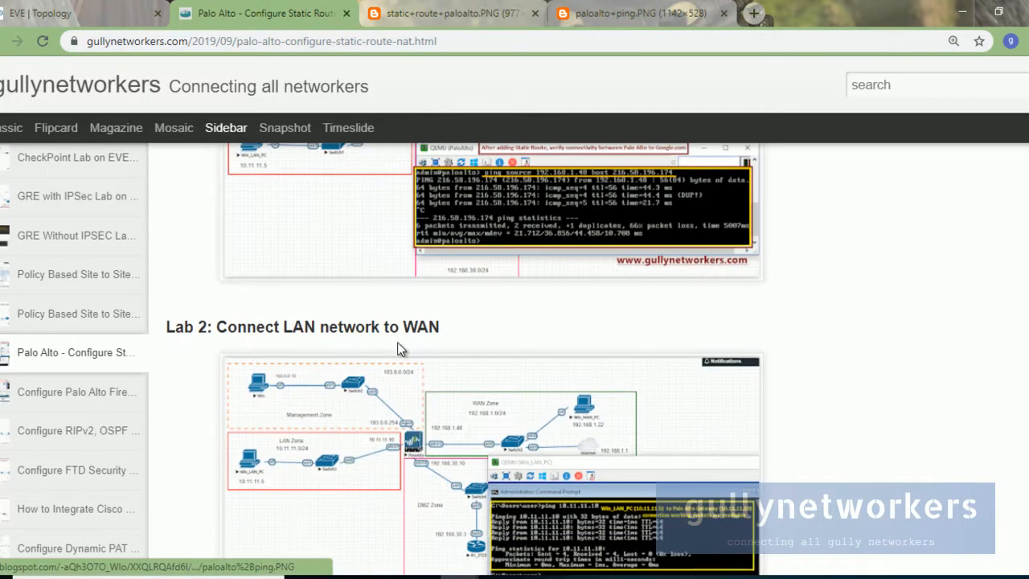
scroll(400, 350, "down", 1)
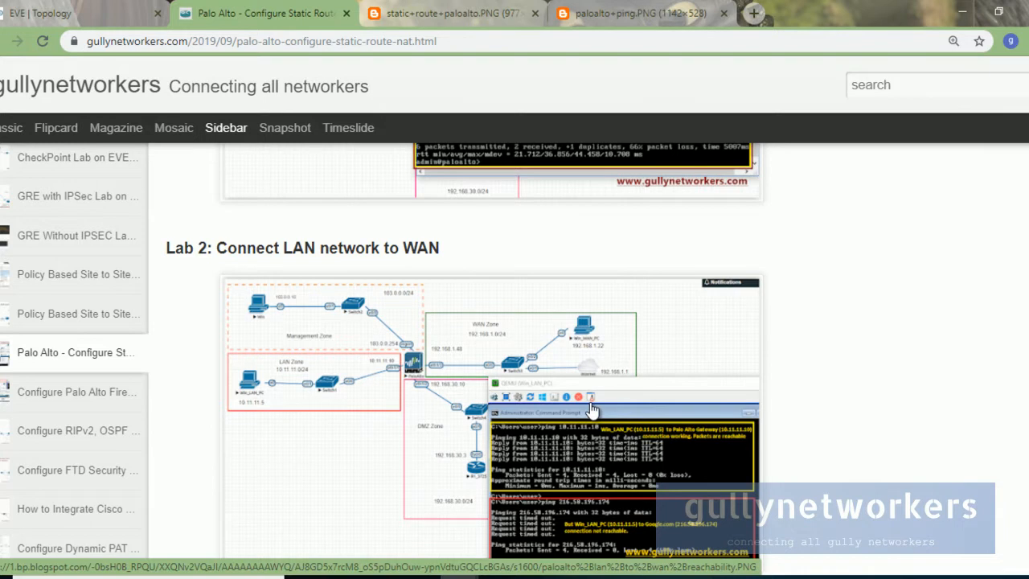
scroll(591, 410, "down", 1)
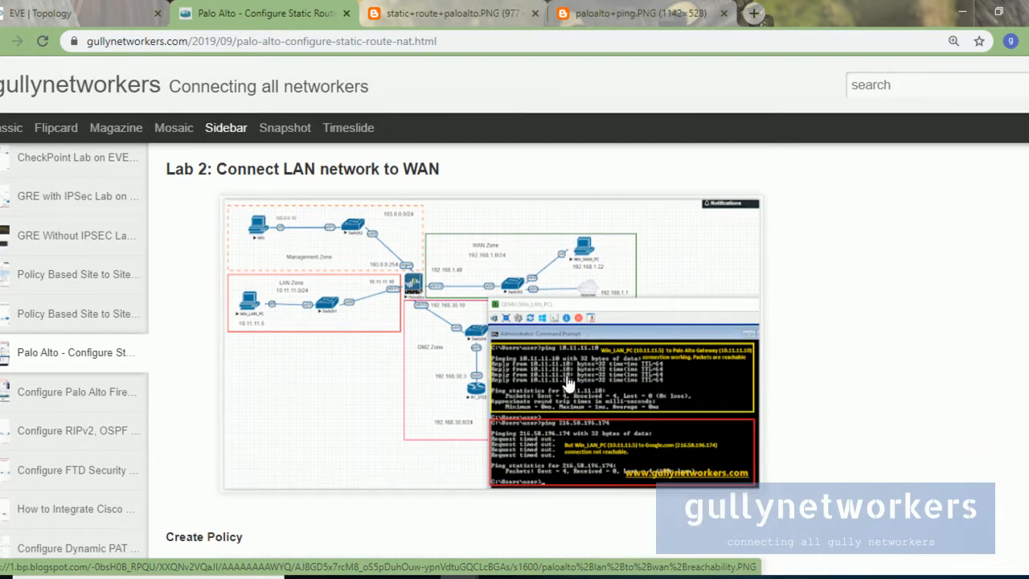
scroll(568, 384, "down", 5)
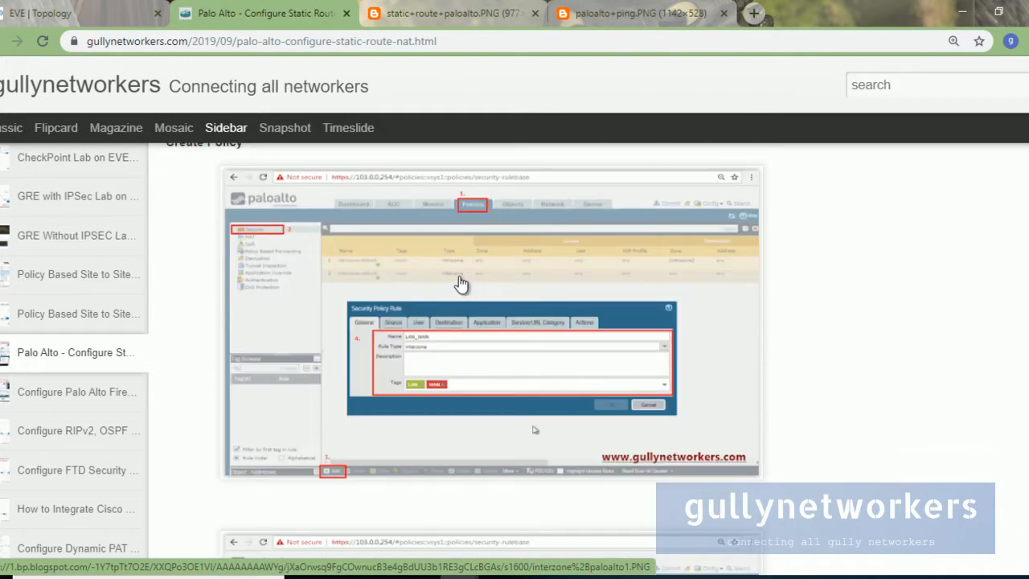
left_click(49, 13)
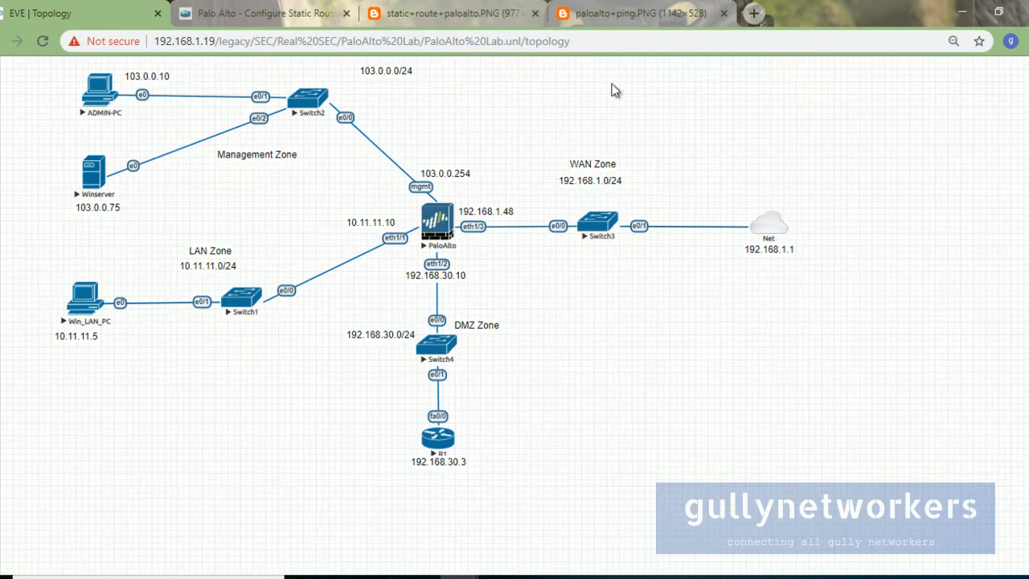
Step: Open the security policy screenshot in a new tab and view it
left_click(588, 22)
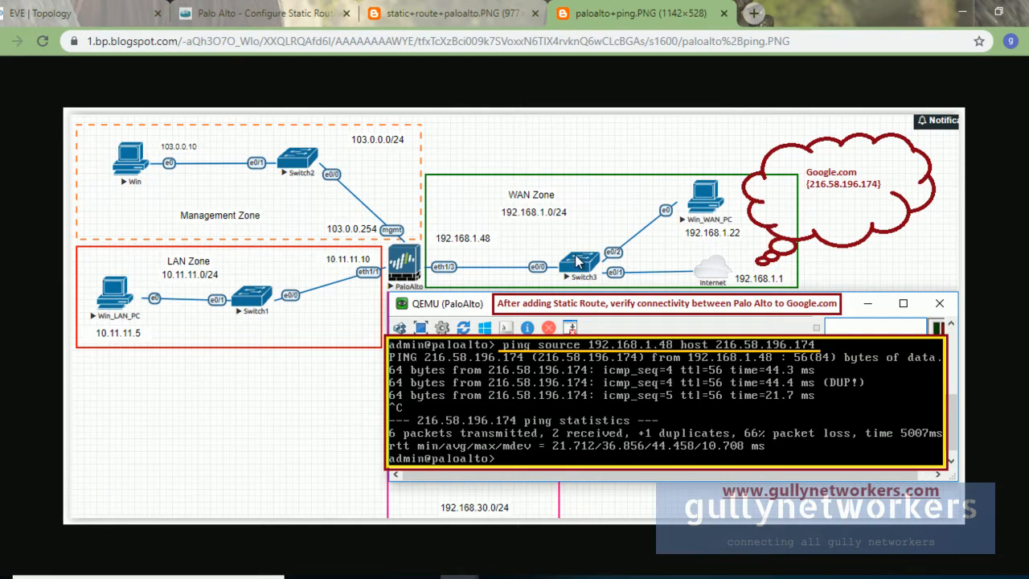
left_click(266, 14)
scroll(434, 290, "down", 2)
right_click(438, 273)
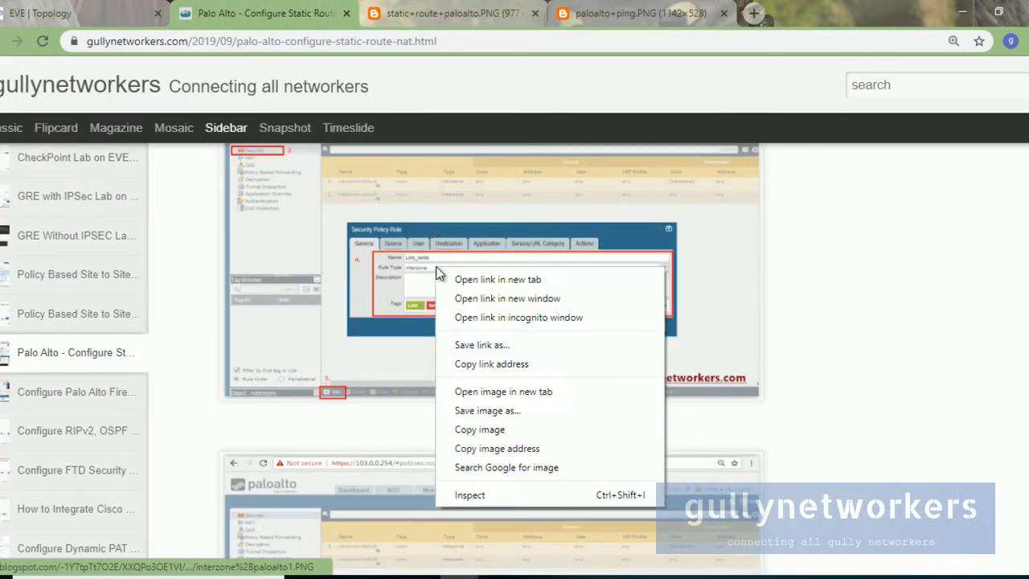
left_click(498, 279)
key("ctrl+Tab")
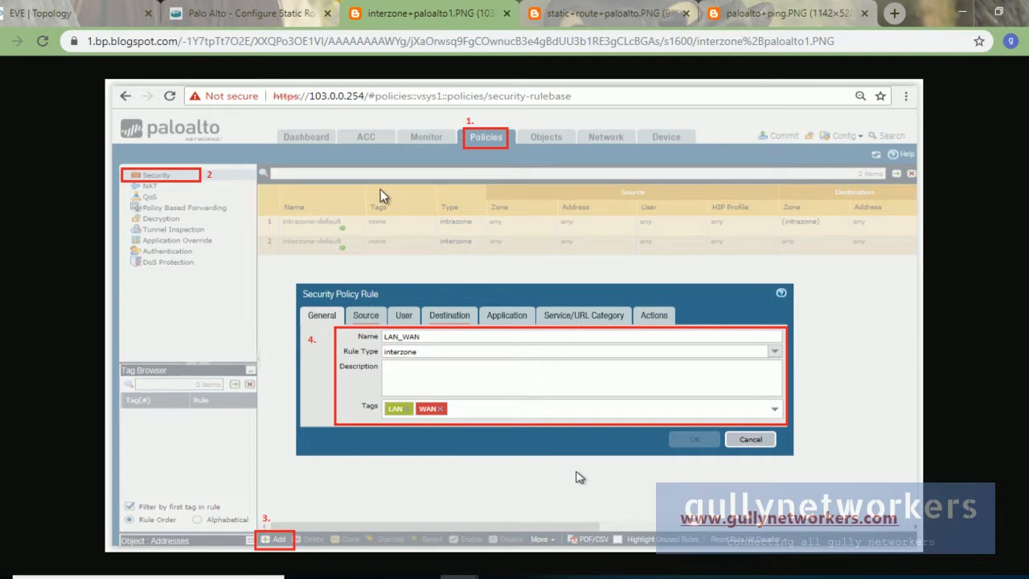
Step: Close the security policy, static route and ping screenshot tabs and return to the EVE-NG topology
left_click(320, 19)
left_click(389, 18)
left_click(507, 13)
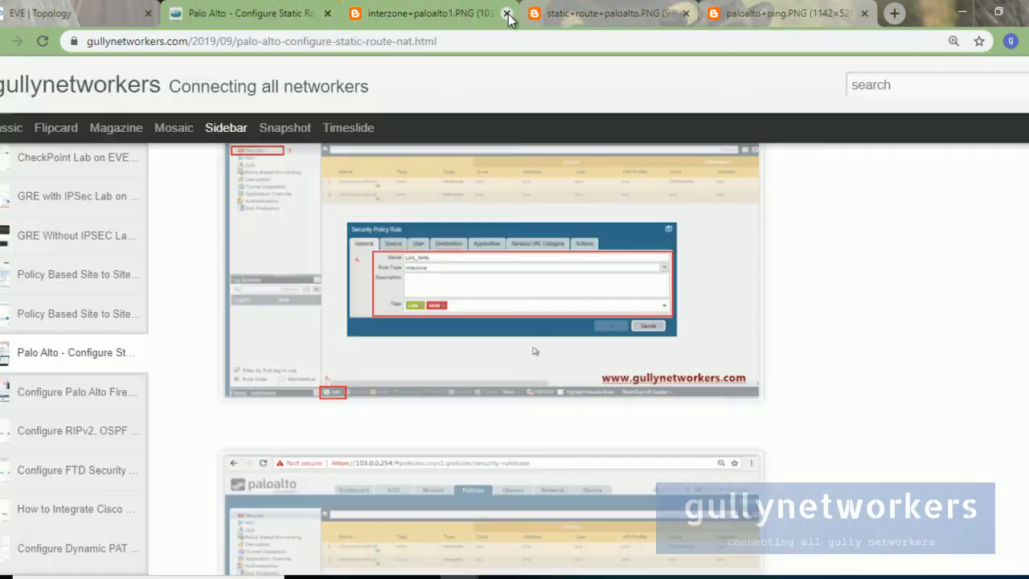
left_click(506, 14)
left_click(507, 14)
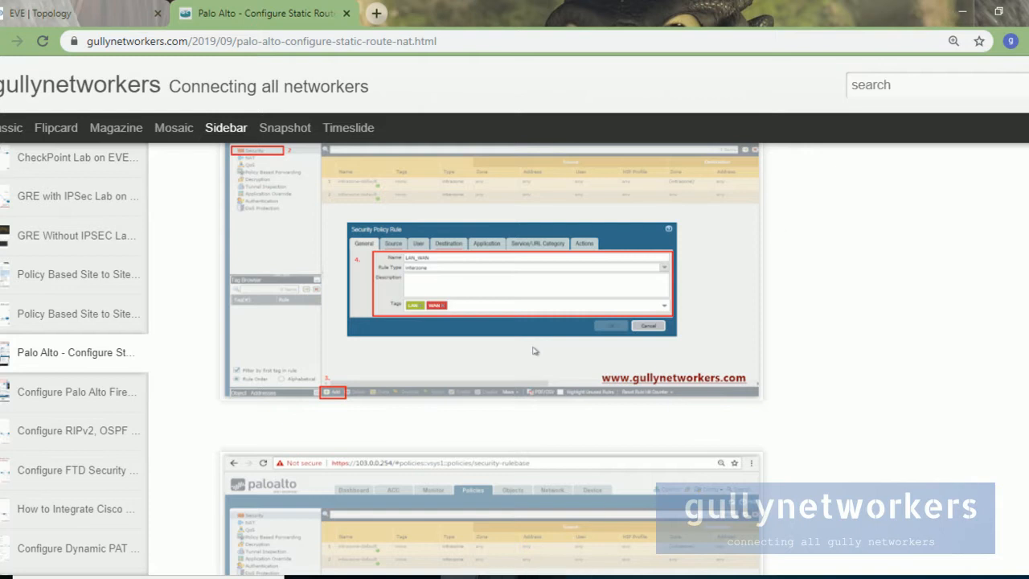
left_click(50, 12)
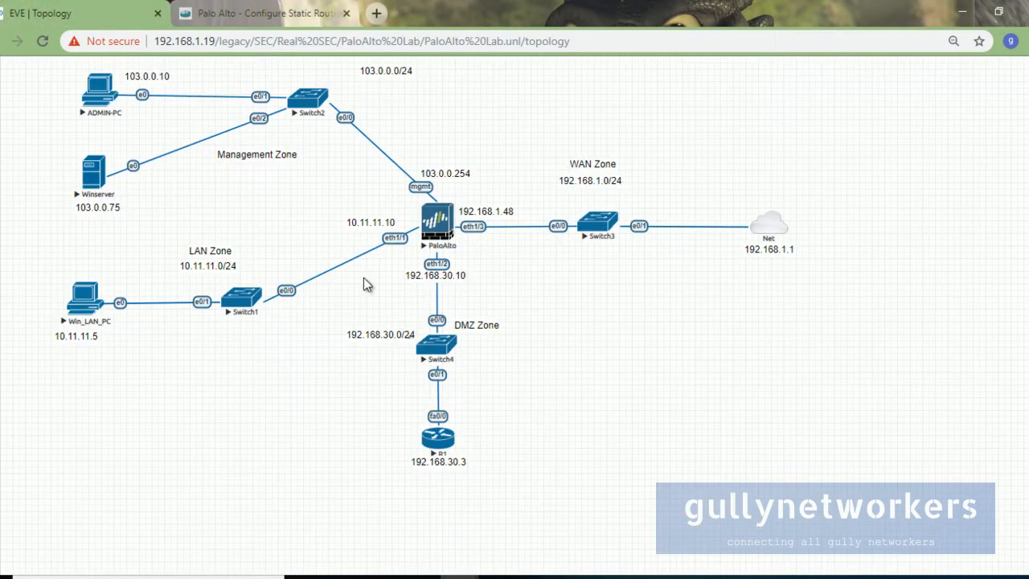
Step: Bring the ADMIN-PC console forward, dismiss the Chrome update notice and maximize it
mouse_move(611, 577)
left_click(583, 514)
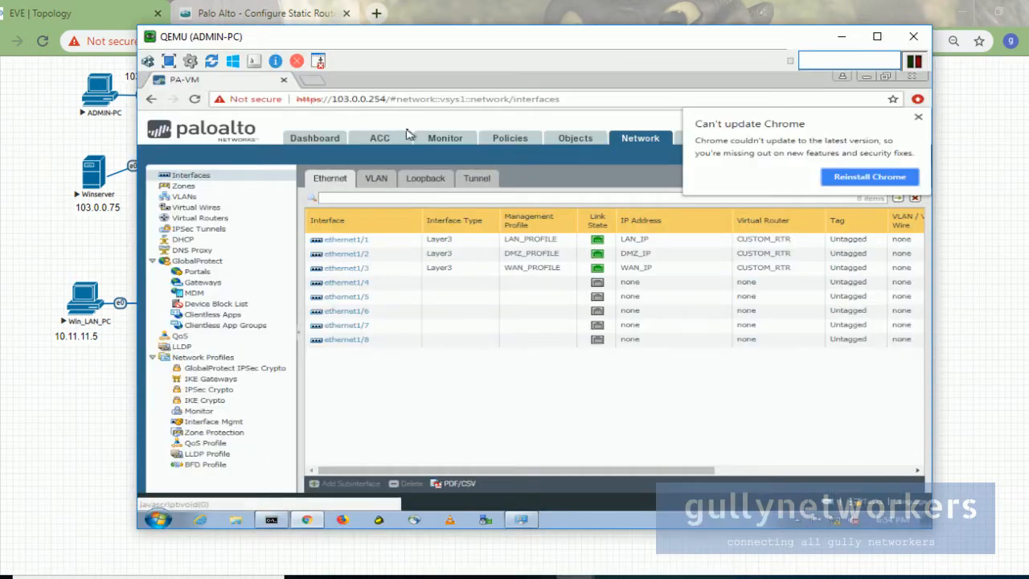
left_click(918, 117)
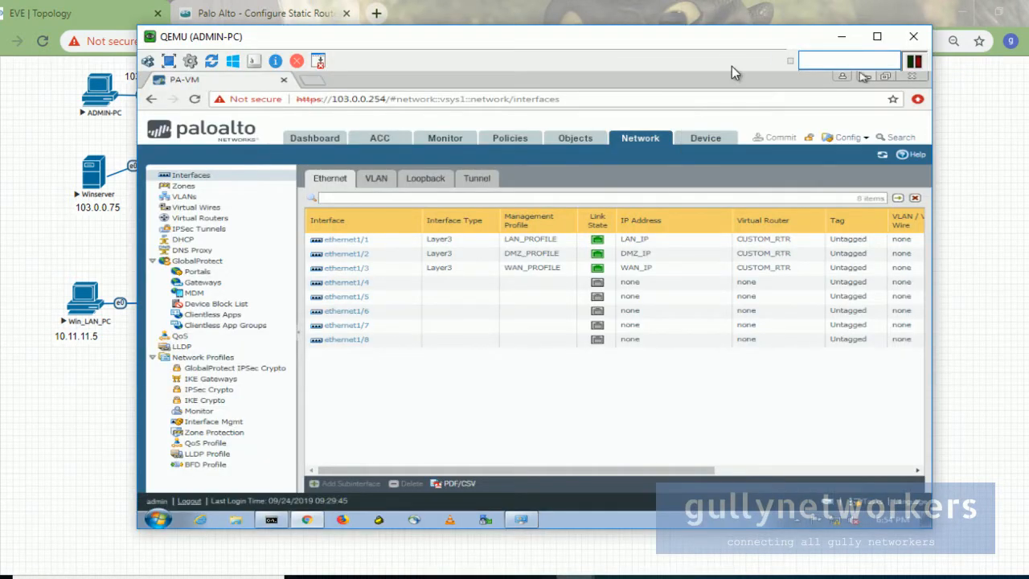
left_click(876, 37)
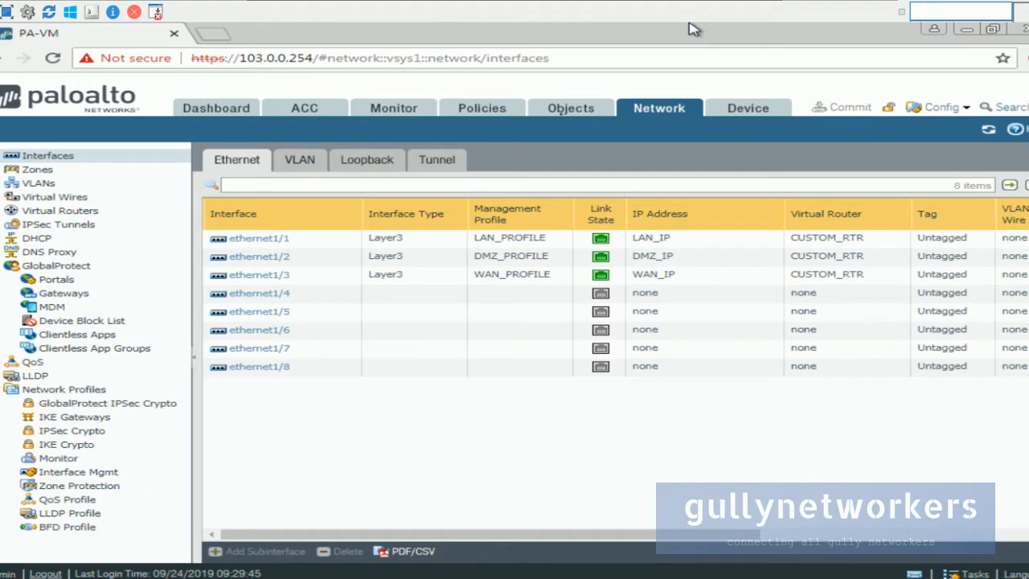
Step: In Network > Virtual Routers, open CUSTOM_RTR's Static Routes and add a new IPv4 route
left_click(743, 111)
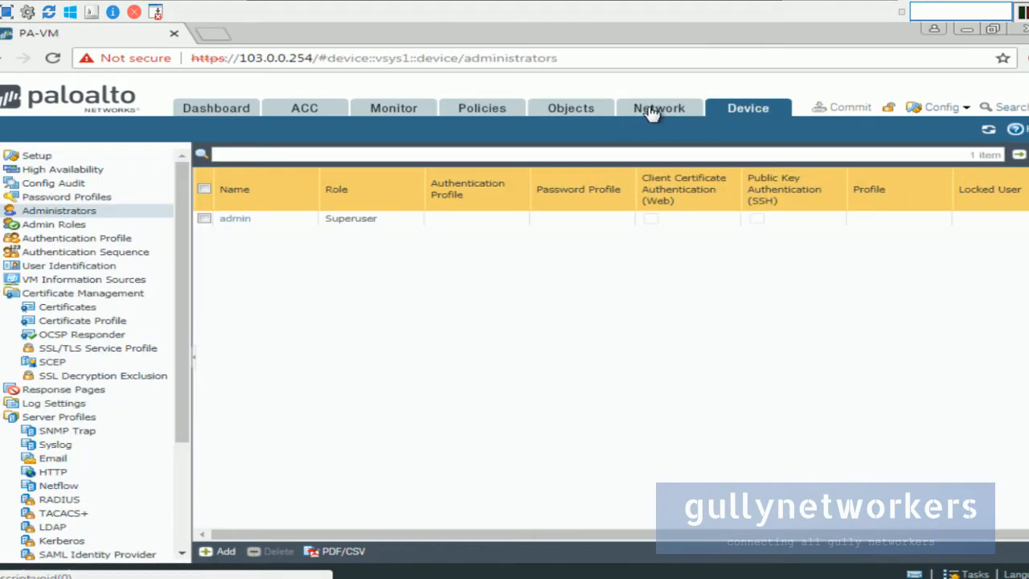
left_click(651, 113)
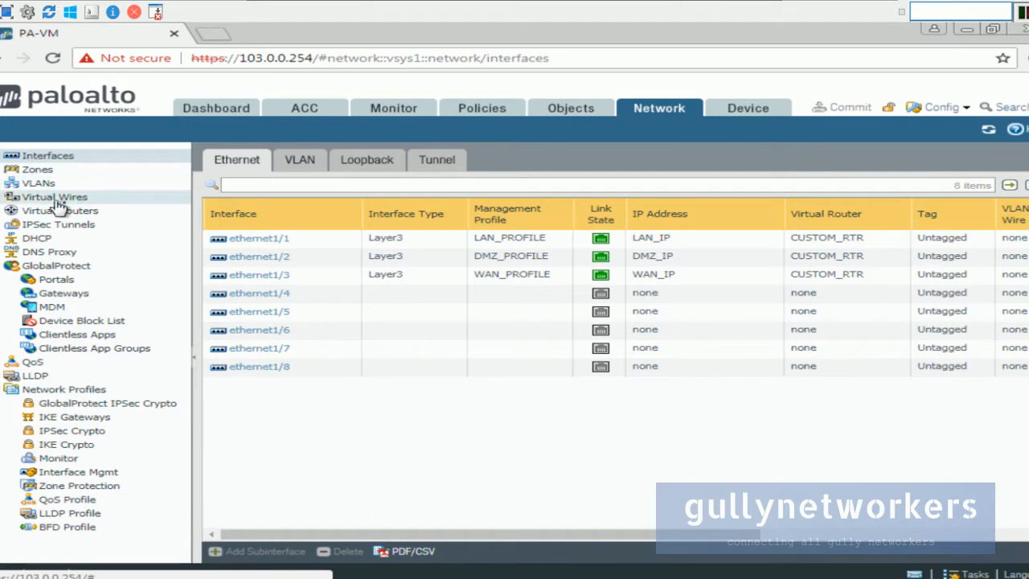
left_click(87, 215)
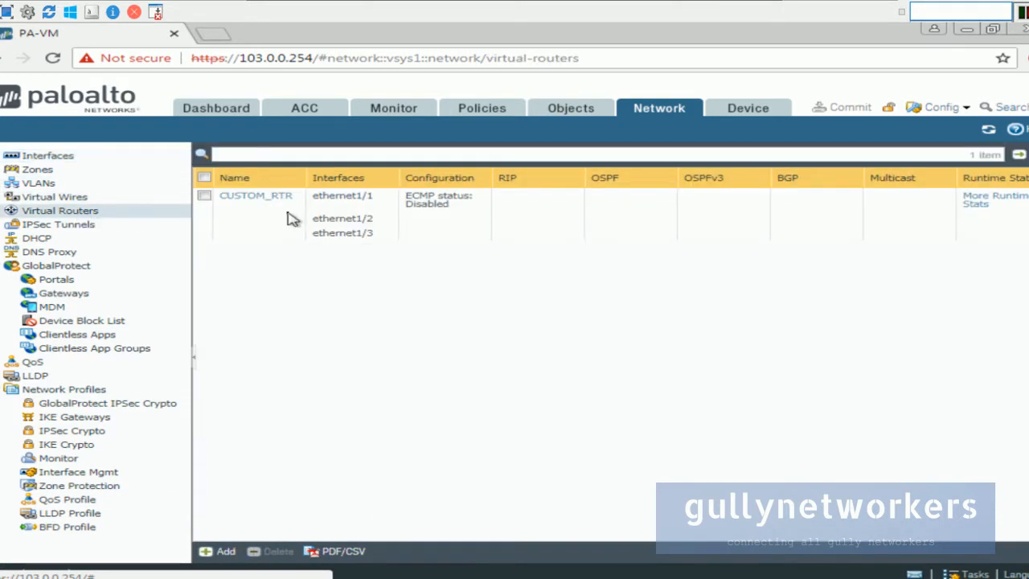
left_click(259, 198)
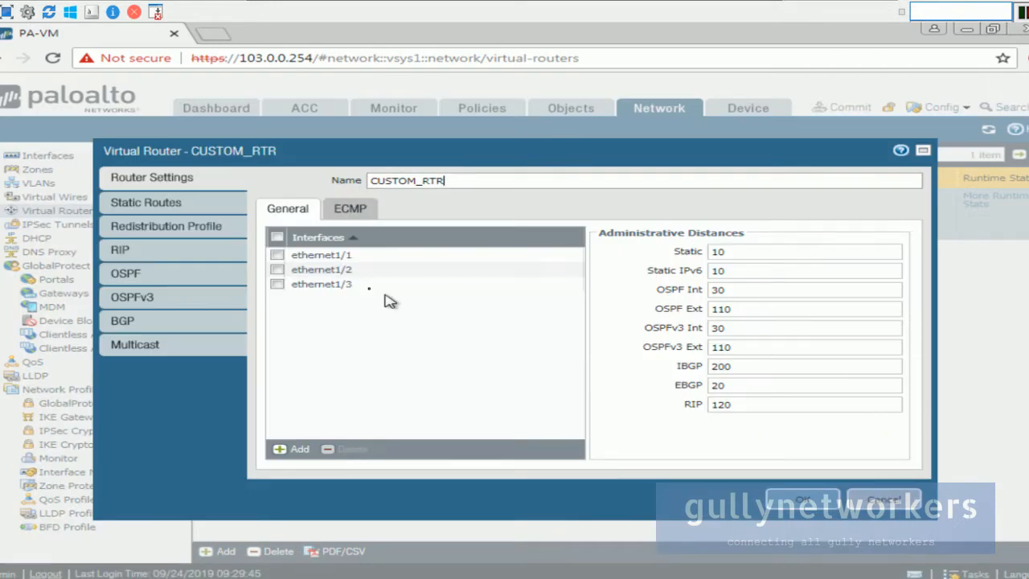
left_click(184, 202)
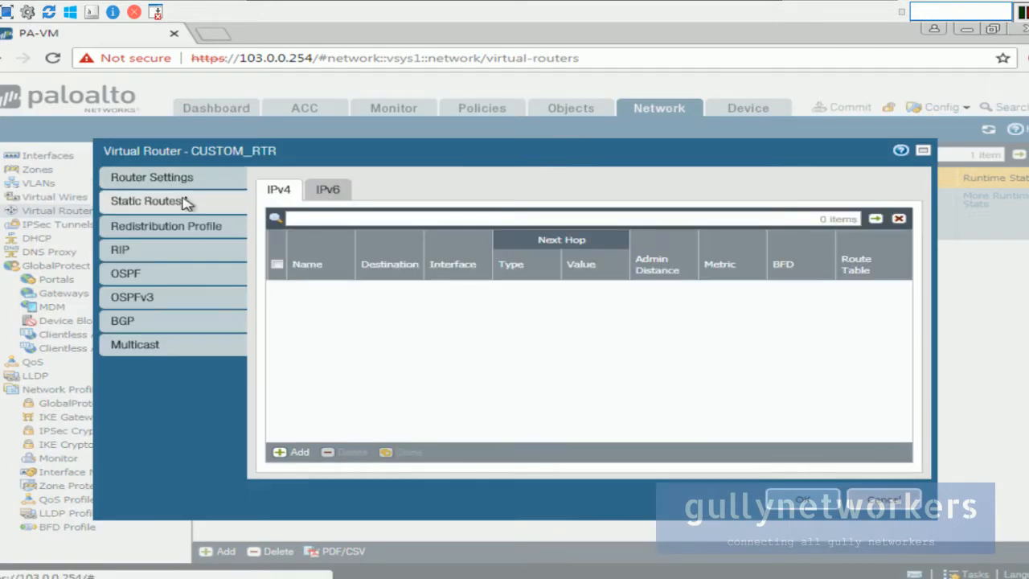
left_click(309, 453)
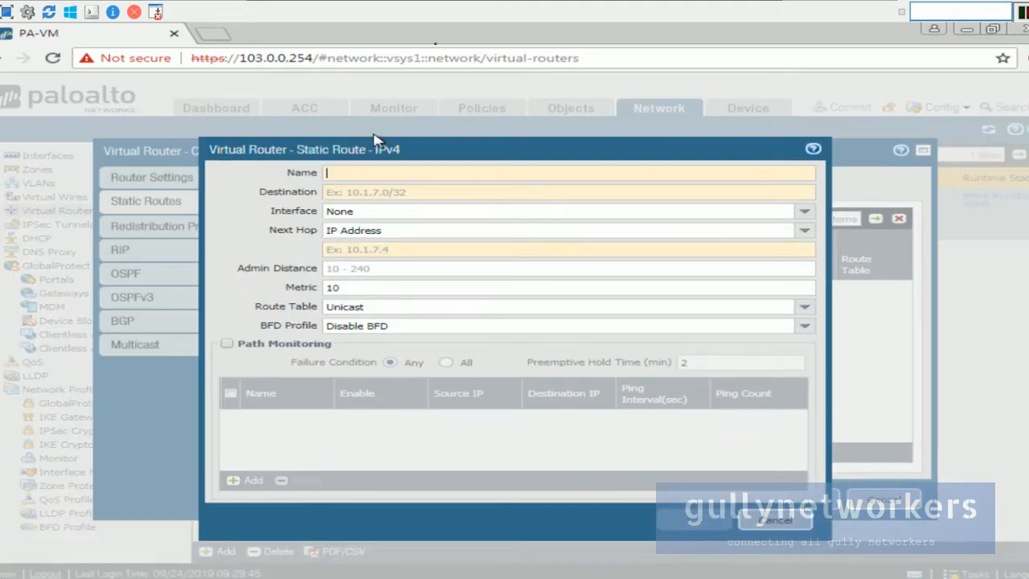
left_click(753, 8)
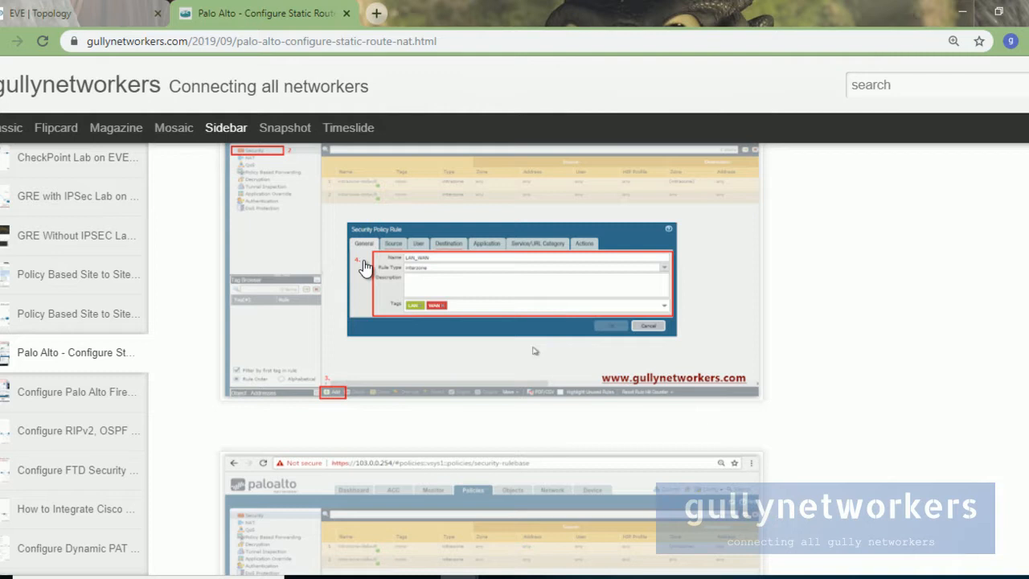
Step: Open the static-route reference screenshot and place the ADMIN-PC VM beside it
scroll(381, 282, "down", 15)
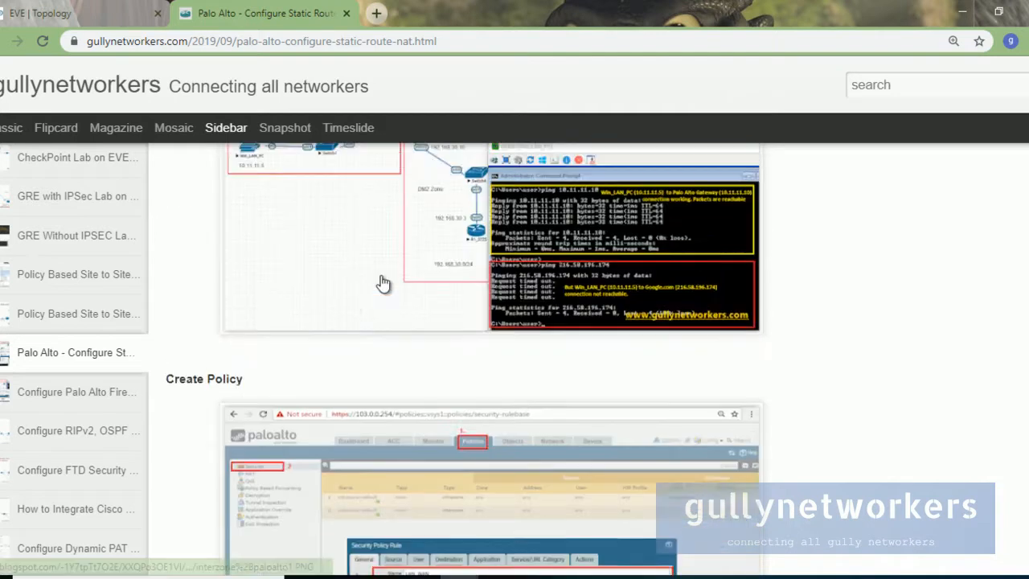
scroll(381, 278, "down", 4)
right_click(376, 212)
left_click(419, 222)
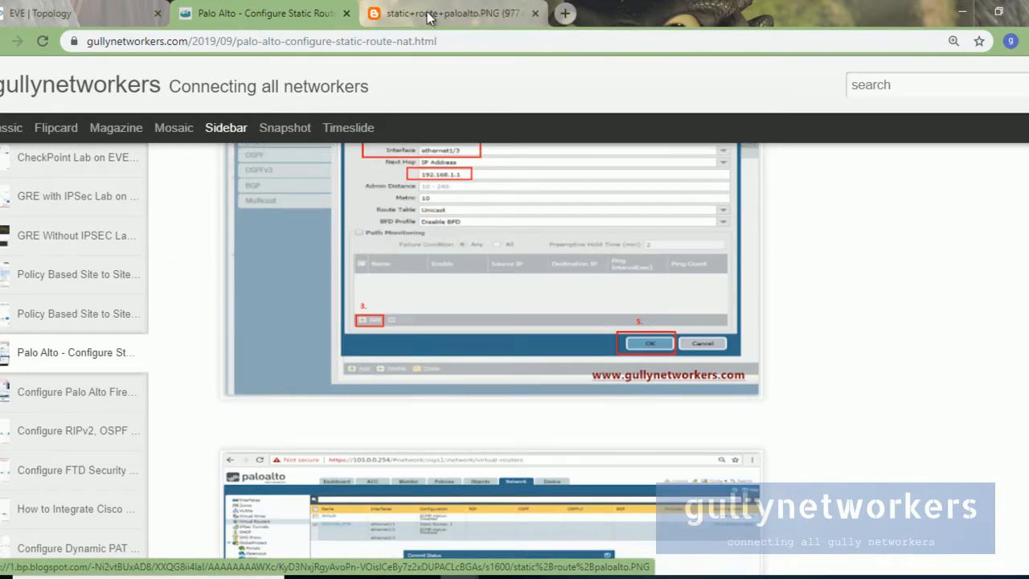
left_click(450, 14)
mouse_move(614, 575)
left_click(602, 507)
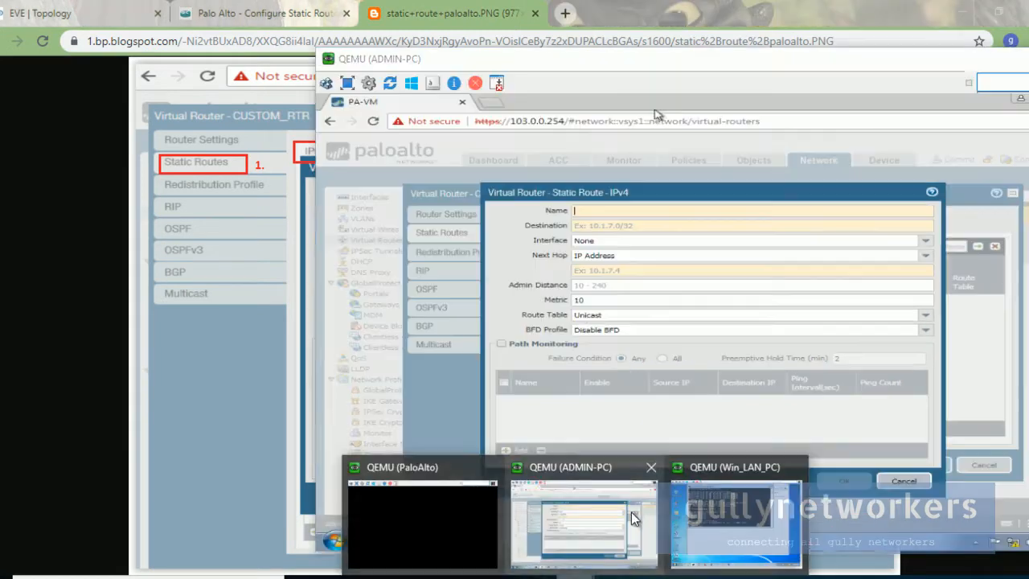
left_click_drag(654, 122, 722, 99)
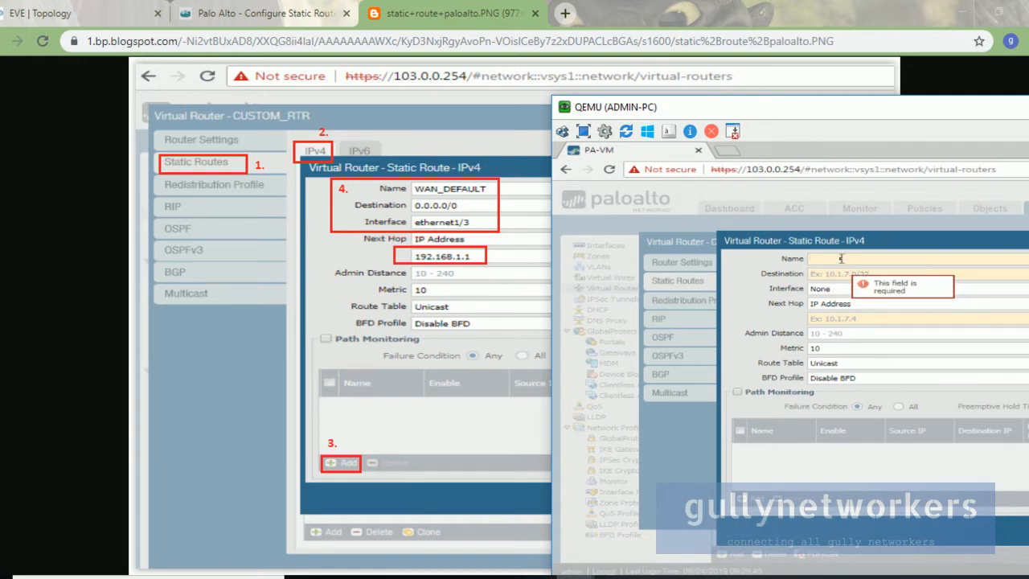
Step: Name the route WAN_DEFAULT with destination 0.0.0.0/0
type("AN_DEF")
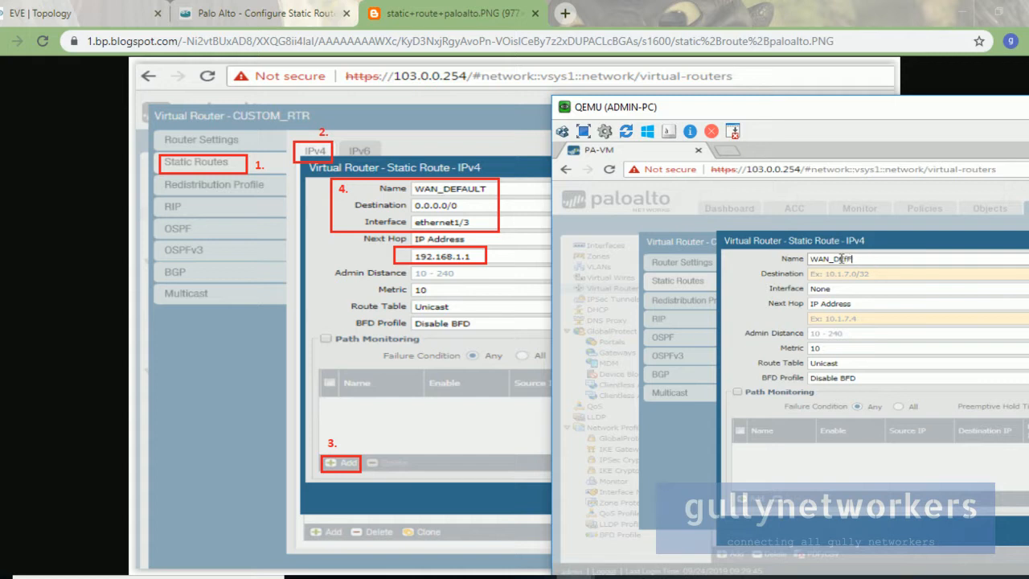
key("BackSpace")
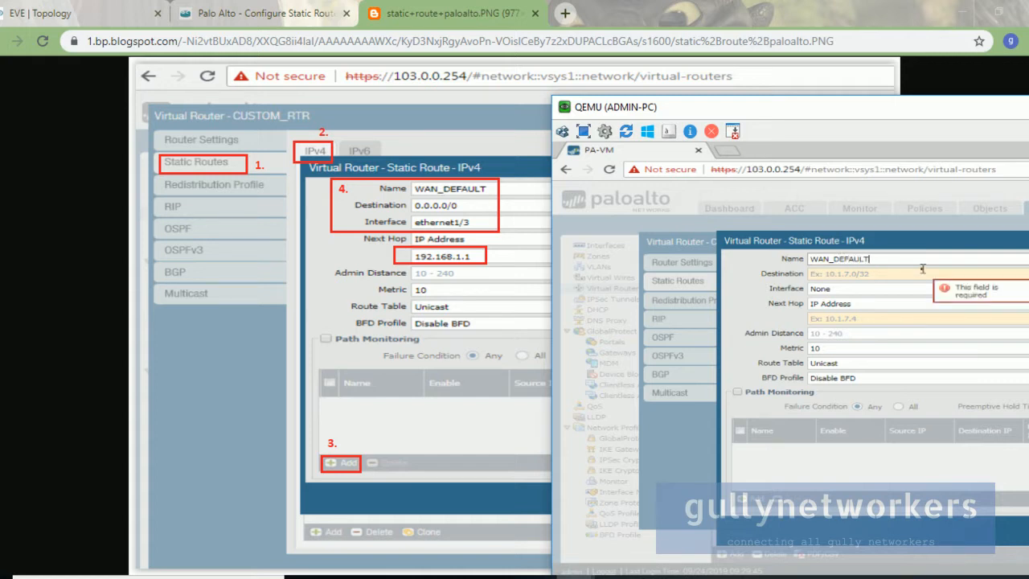
left_click(894, 274)
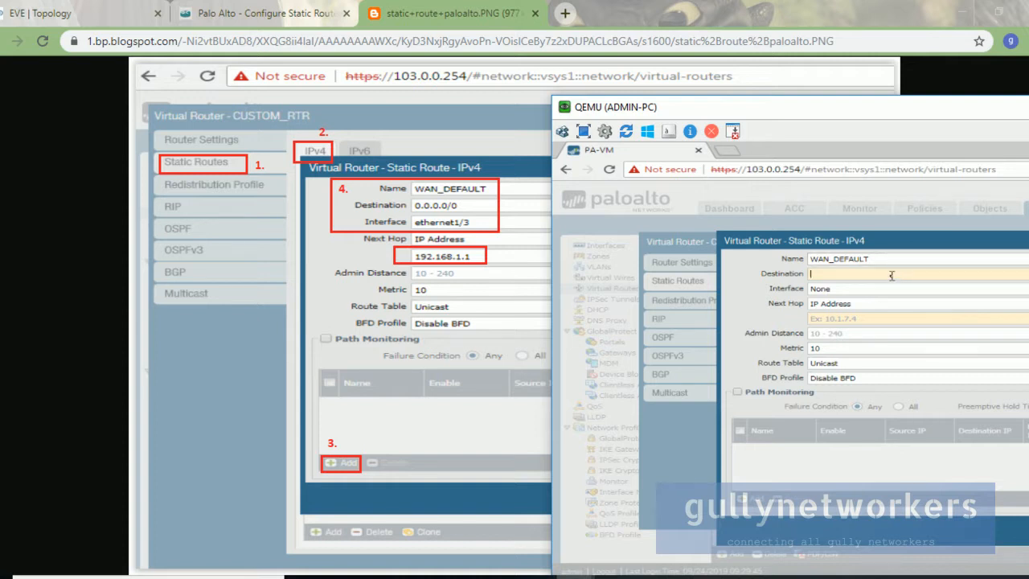
type("0.0.0.0")
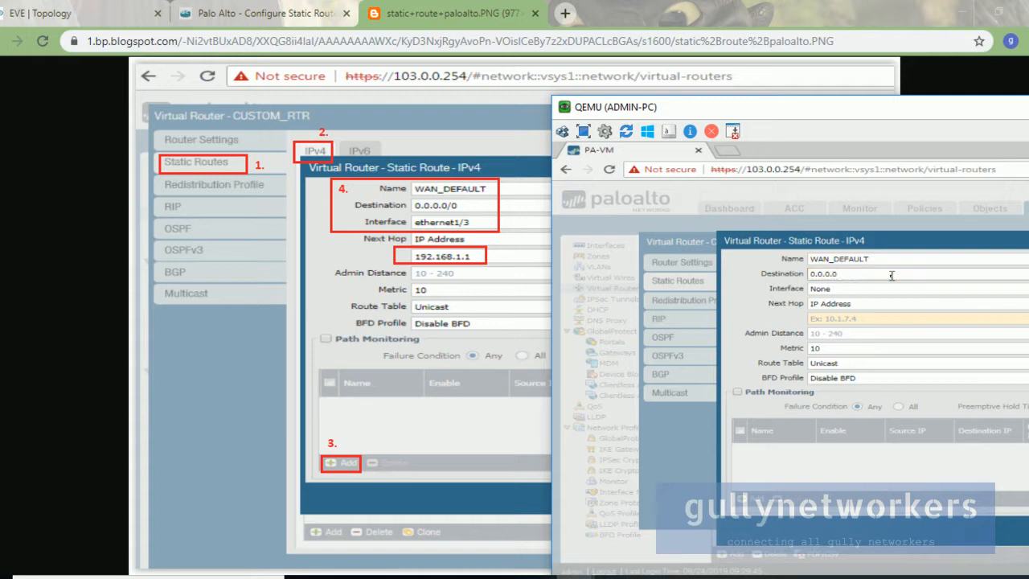
type("/0")
Step: Set the route's interface to ethernet1/3 after checking the lab topology
left_click_drag(846, 106, 389, 7)
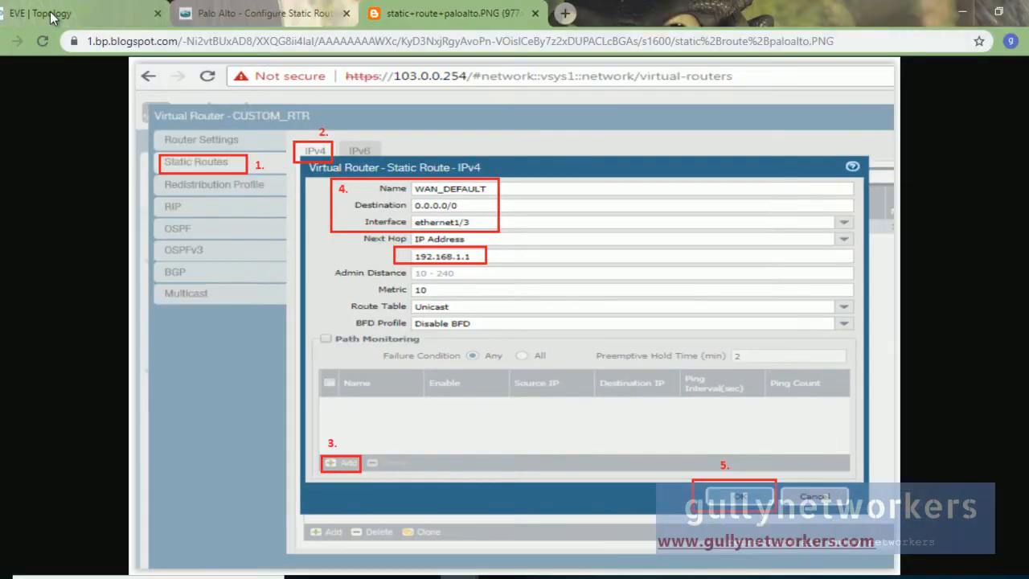
left_click(76, 13)
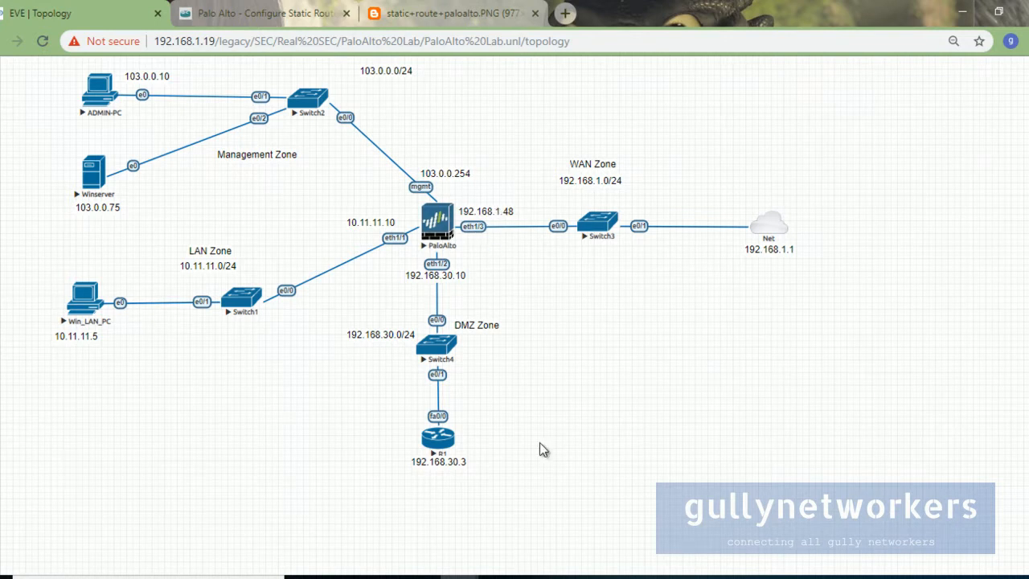
mouse_move(499, 574)
left_click(624, 500)
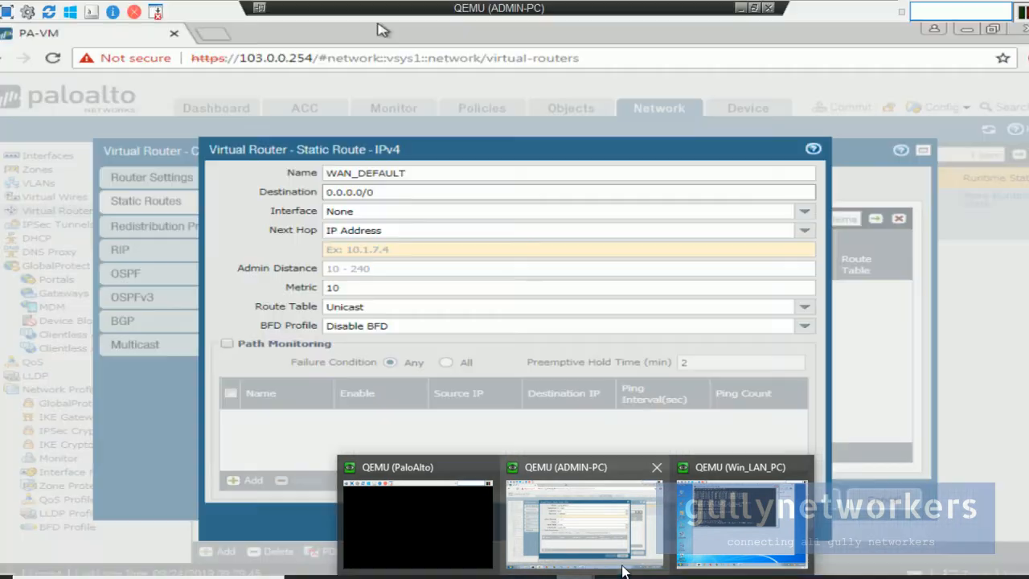
left_click(802, 212)
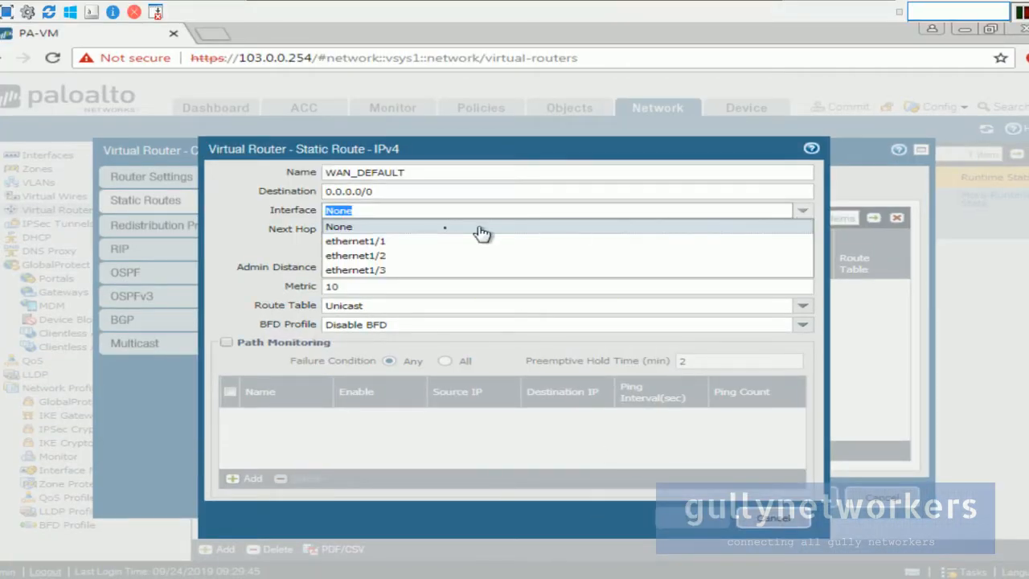
left_click(409, 280)
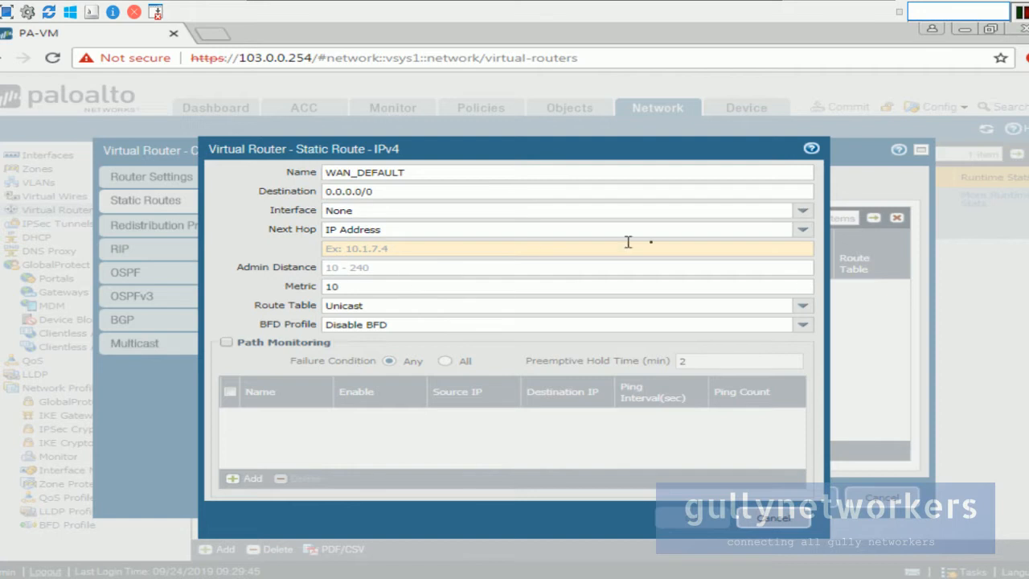
left_click(802, 229)
left_click(803, 211)
left_click(398, 270)
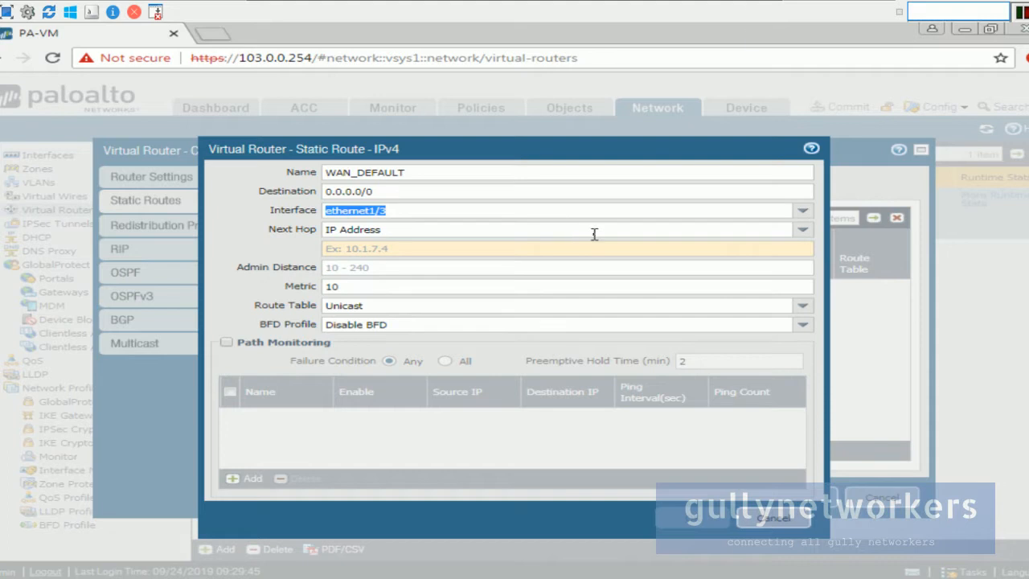
Step: Enter next hop IP address 192.168.1.1 and save the WAN_DEFAULT route
left_click(749, 5)
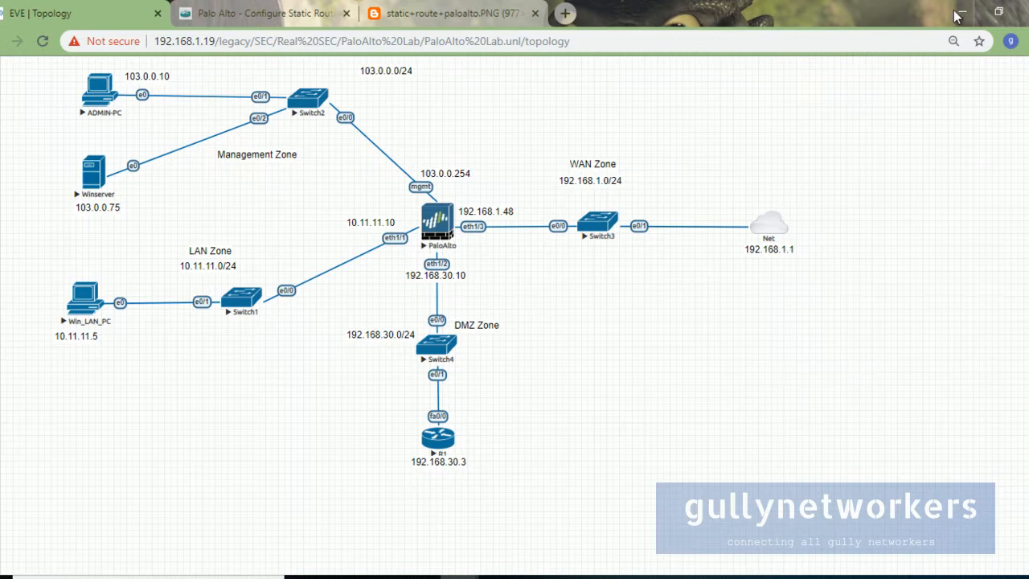
left_click(573, 576)
left_click(732, 551)
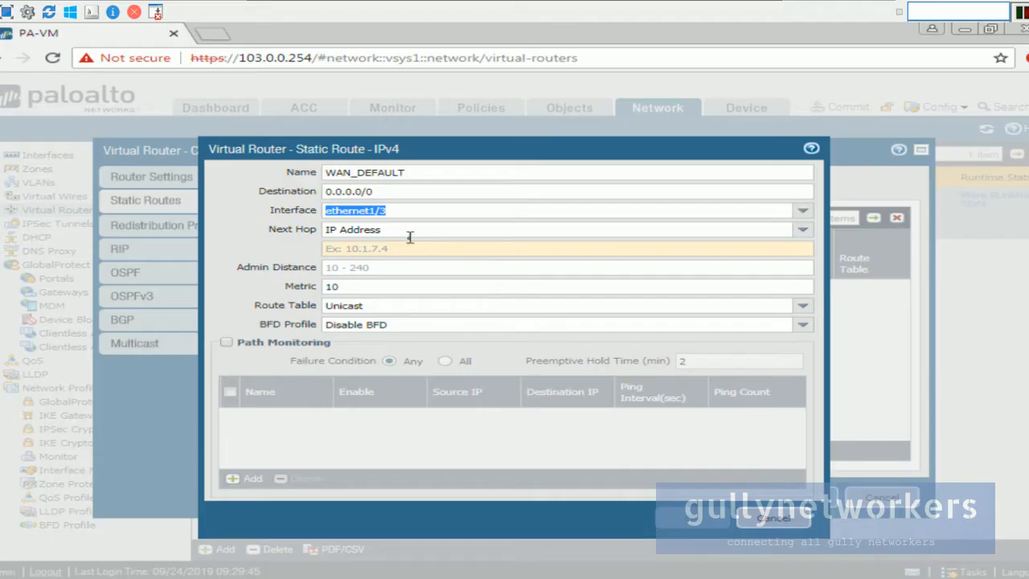
left_click(414, 246)
type("192.168.1.1")
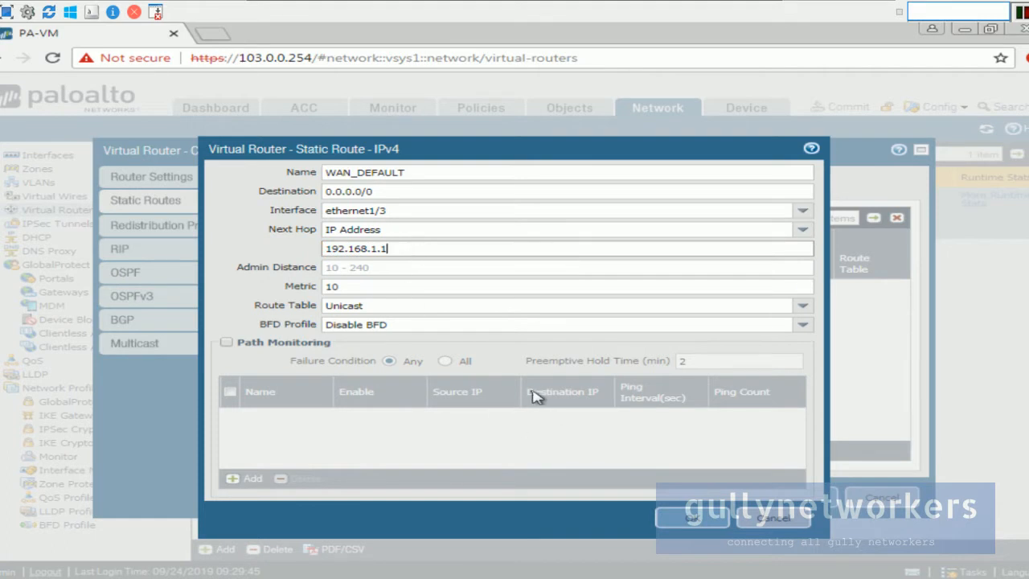
left_click(696, 517)
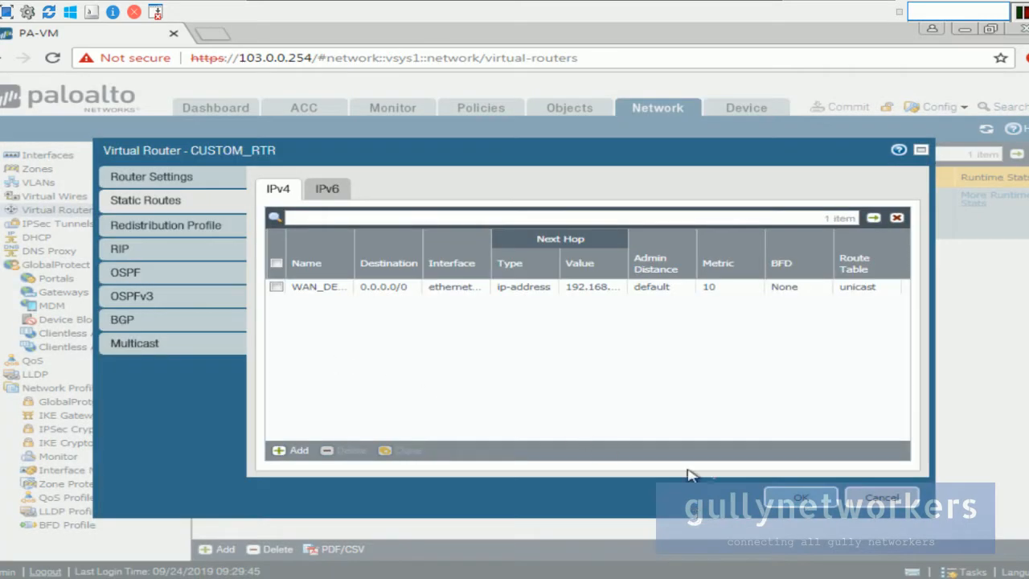
Step: Save the CUSTOM_RTR virtual router and commit the configuration successfully
left_click(796, 510)
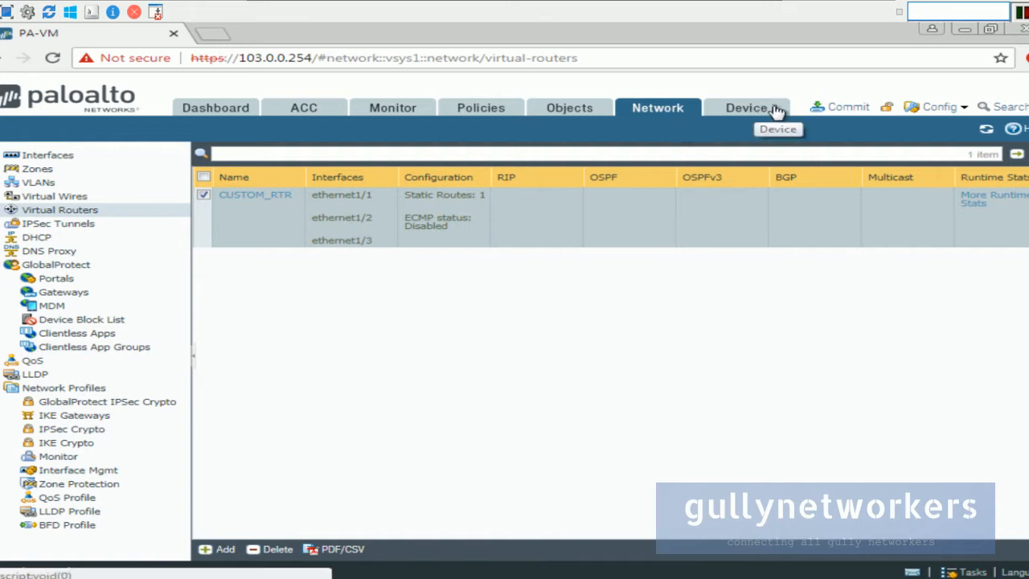
left_click(836, 109)
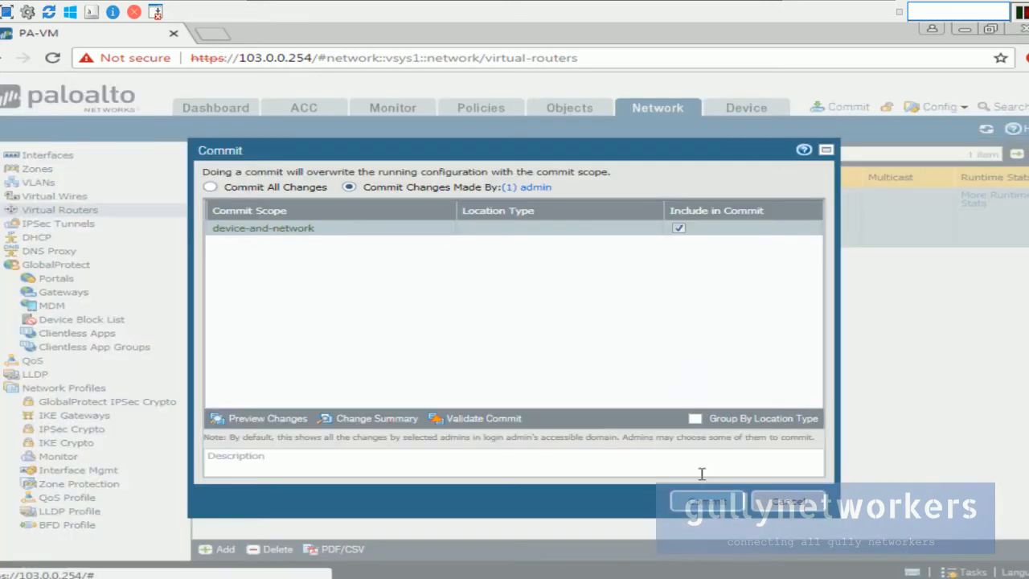
left_click(708, 502)
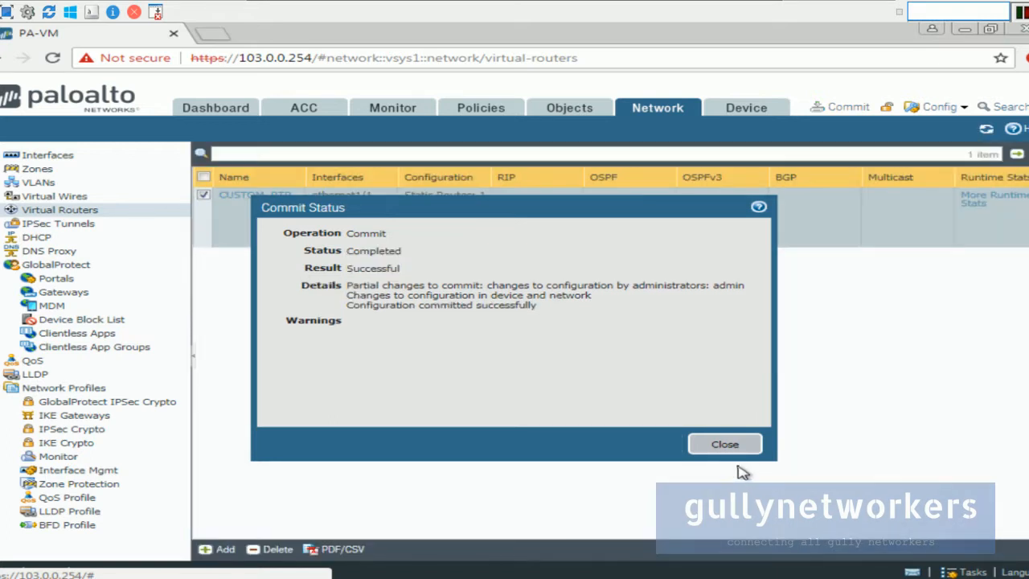
left_click(724, 445)
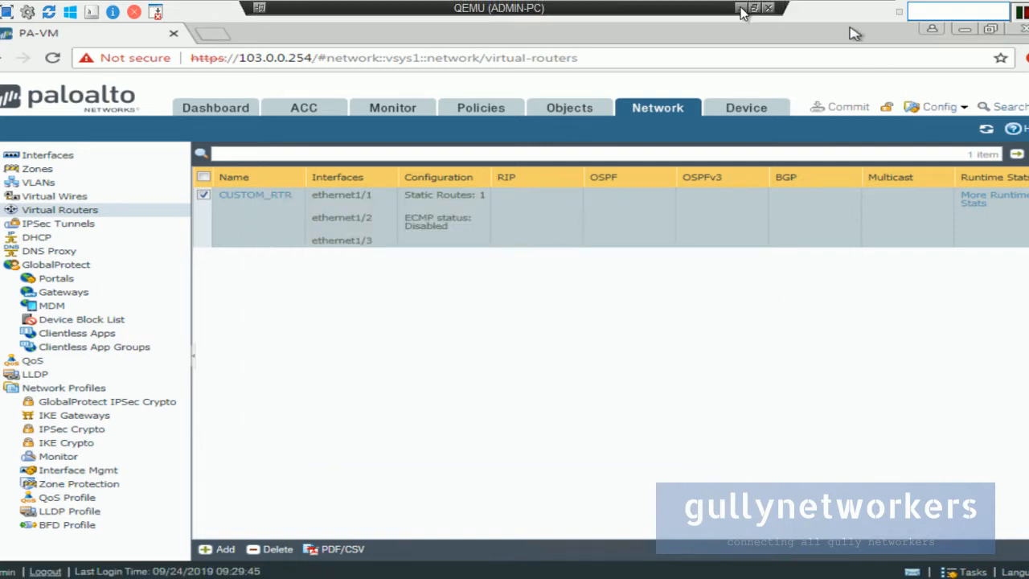
Step: Minimize the ADMIN-PC window and bring up the QEMU PaloAlto firewall console
left_click(741, 10)
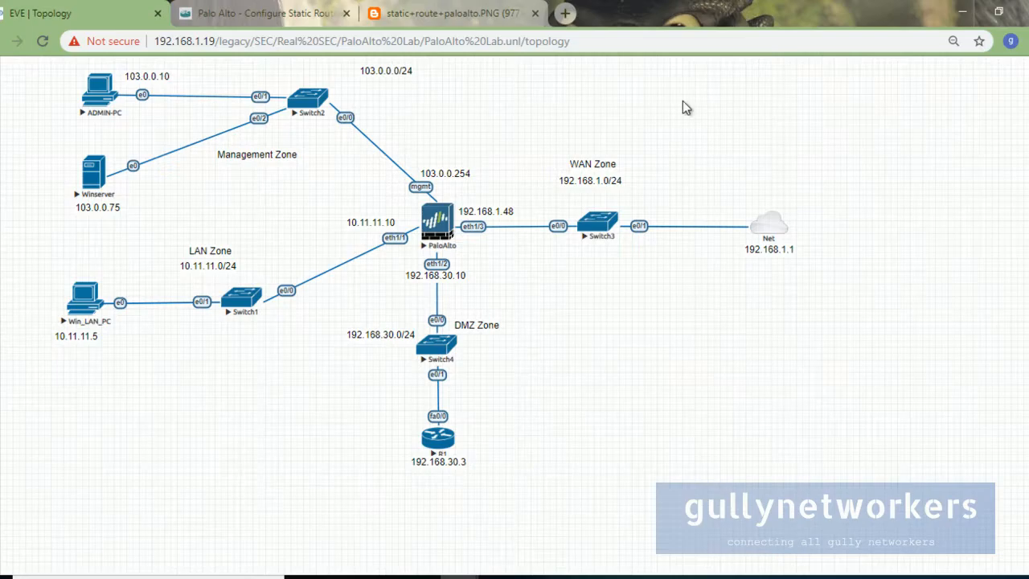
mouse_move(562, 576)
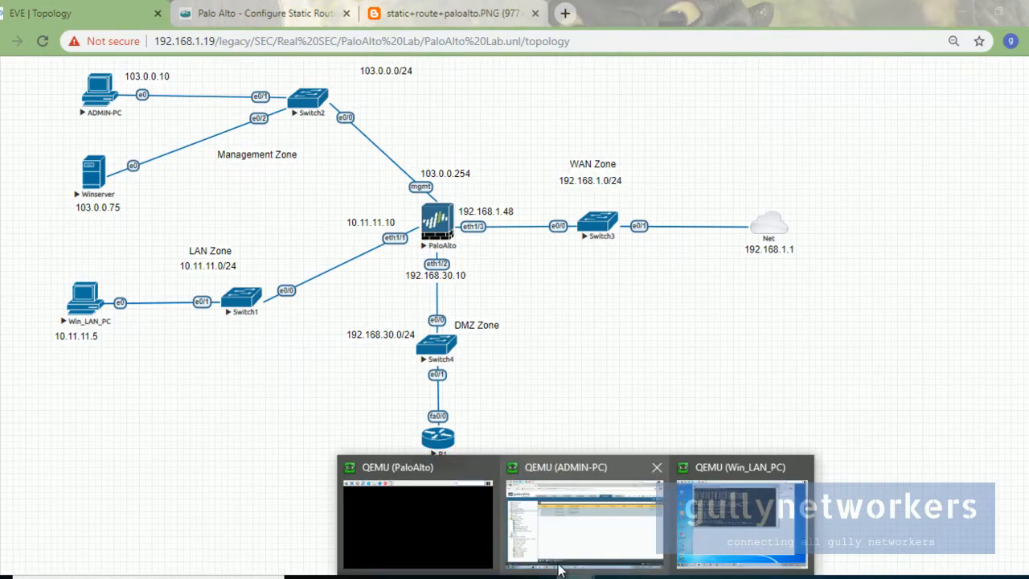
left_click(447, 533)
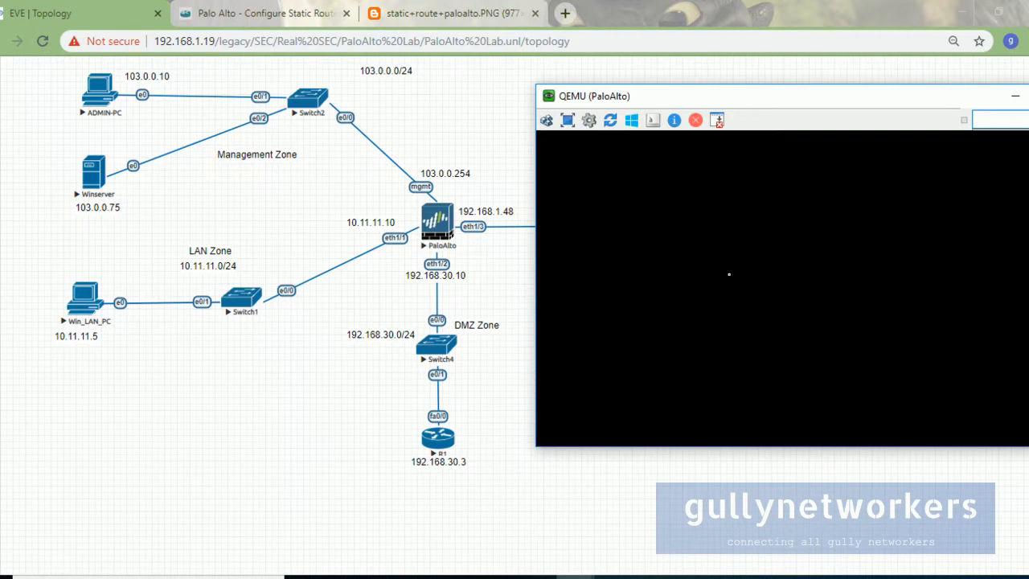
Step: Log in to the PAN-OS CLI as admin and return to the gullynetworkers article
key("Return")
key("Return")
key("Return")
key("Return")
type("ADMIN")
key("Return")
key("Return")
key("Return")
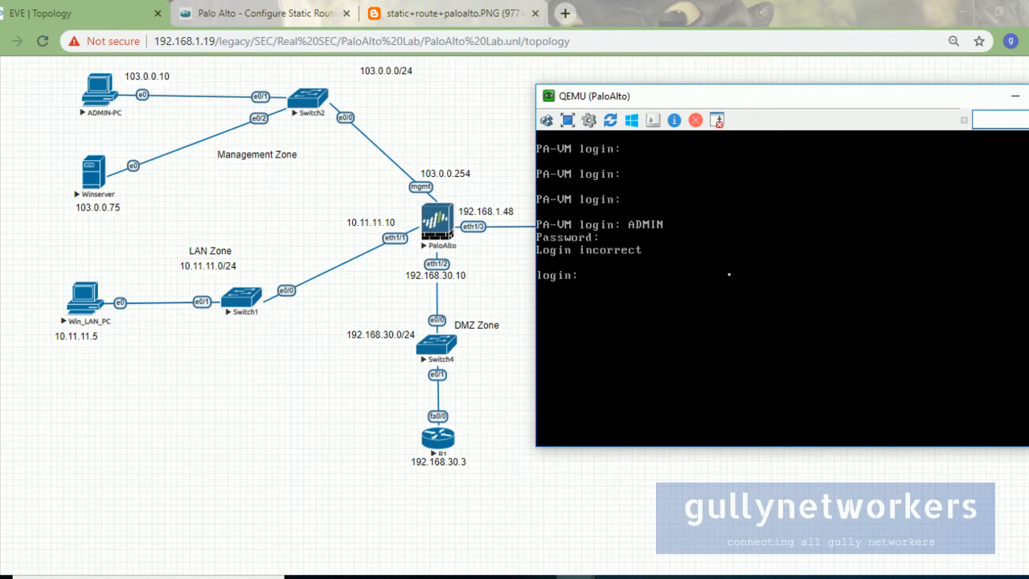
key("Return")
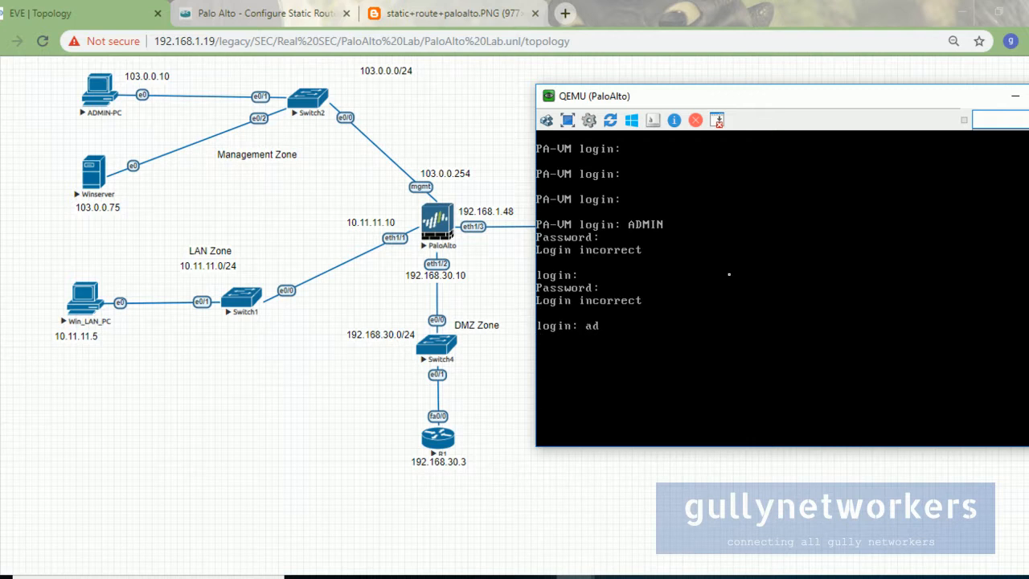
key("Return")
key("Return")
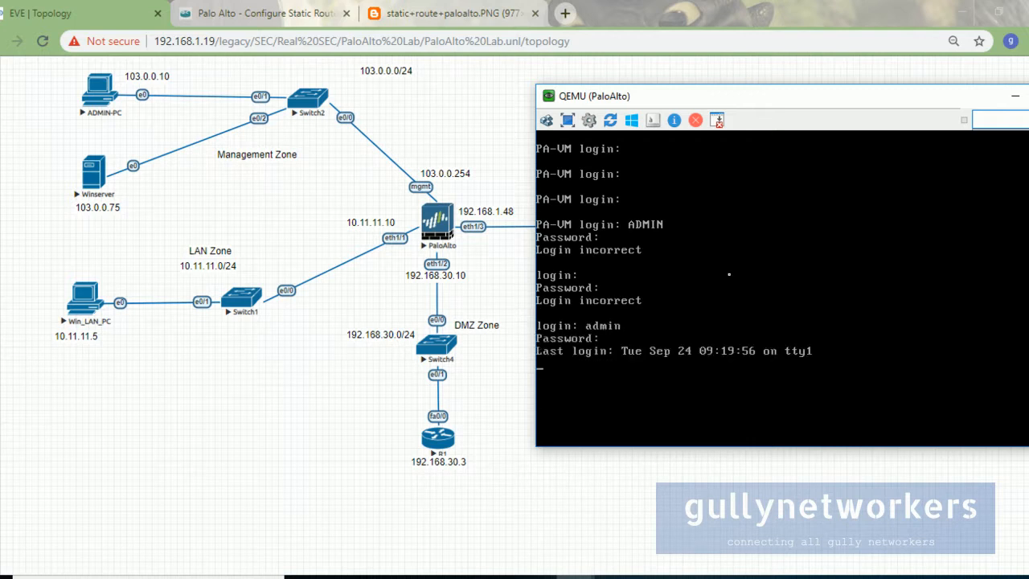
left_click(289, 13)
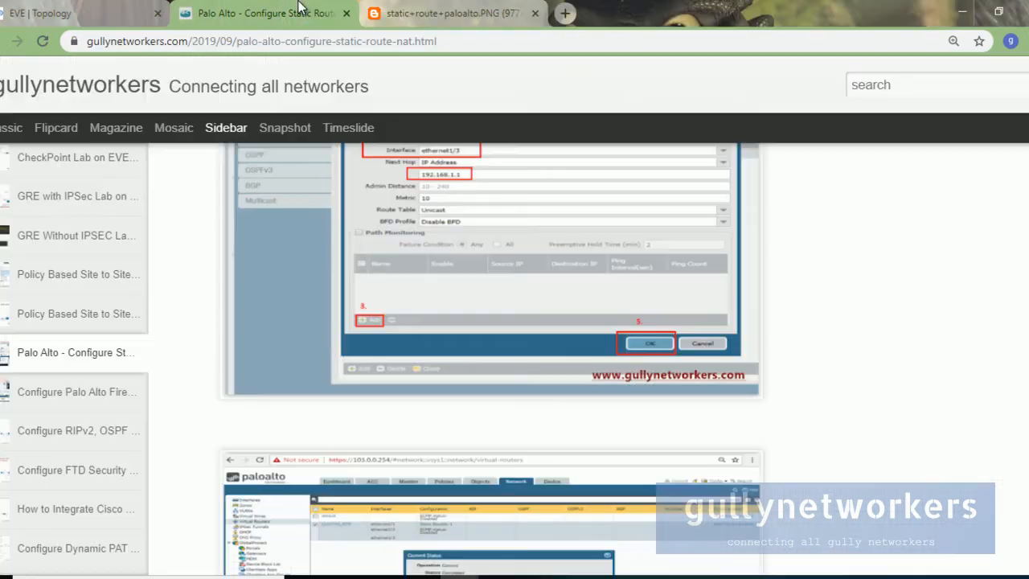
Step: Open the Lab 2 paloalto+ping.PNG screenshot in its own tab and close the static-route image tab
scroll(382, 209, "down", 2)
scroll(382, 209, "up", 5)
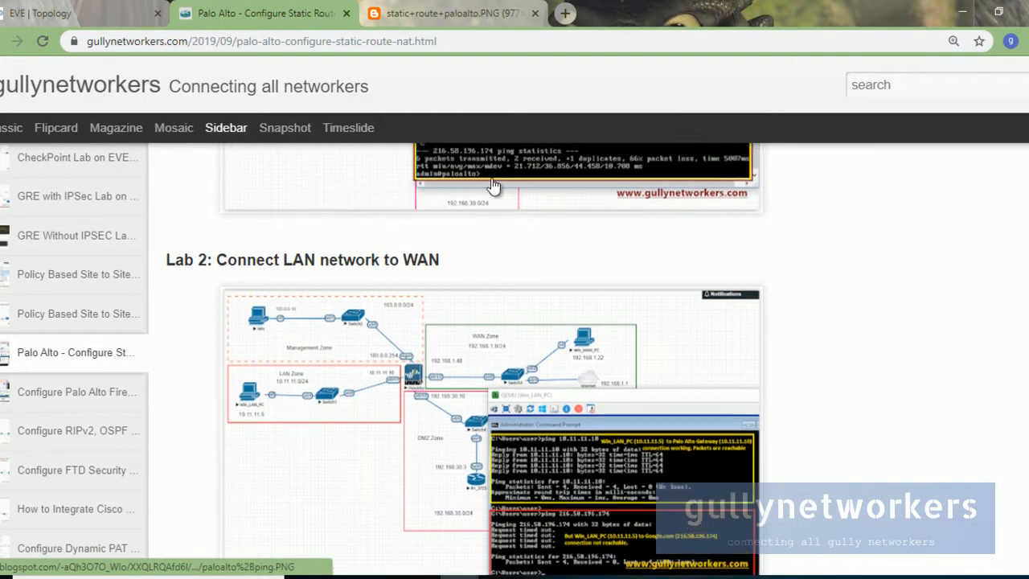
right_click(516, 302)
left_click(590, 313)
left_click(438, 13)
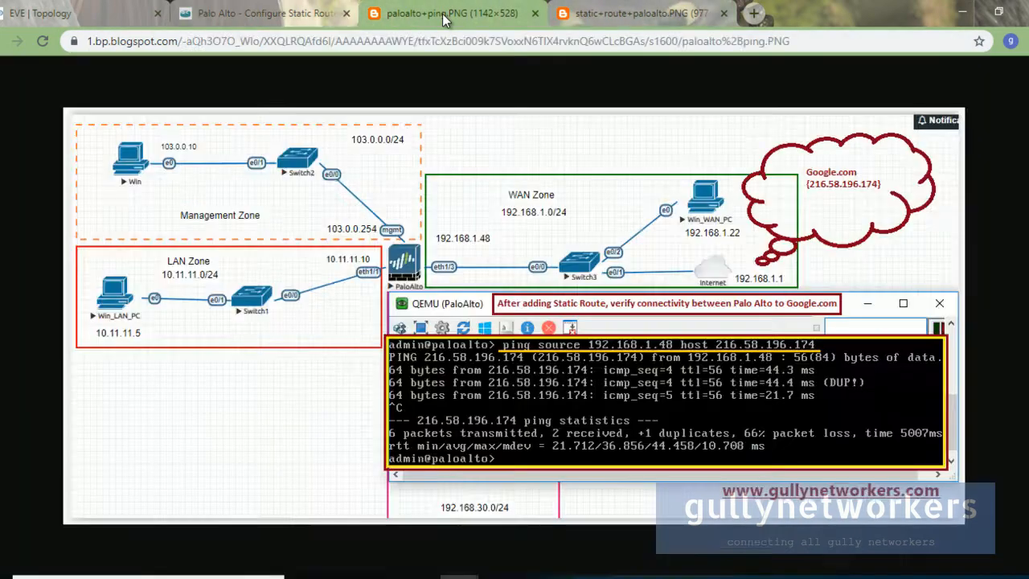
left_click(643, 13)
left_click(724, 14)
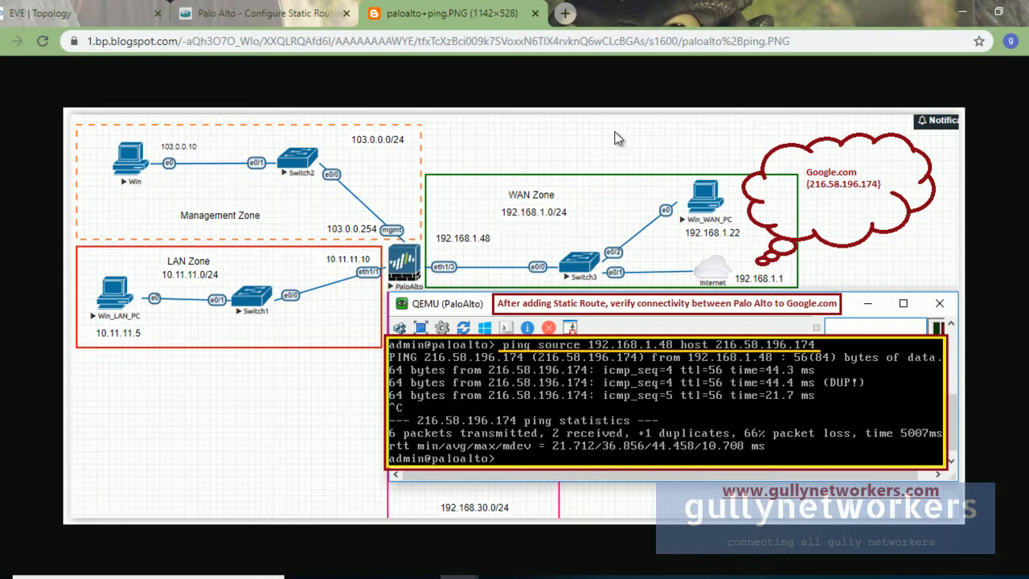
Step: In the firewall CLI, run ping source 192.168.1.48 host 8.8.8.8
mouse_move(575, 572)
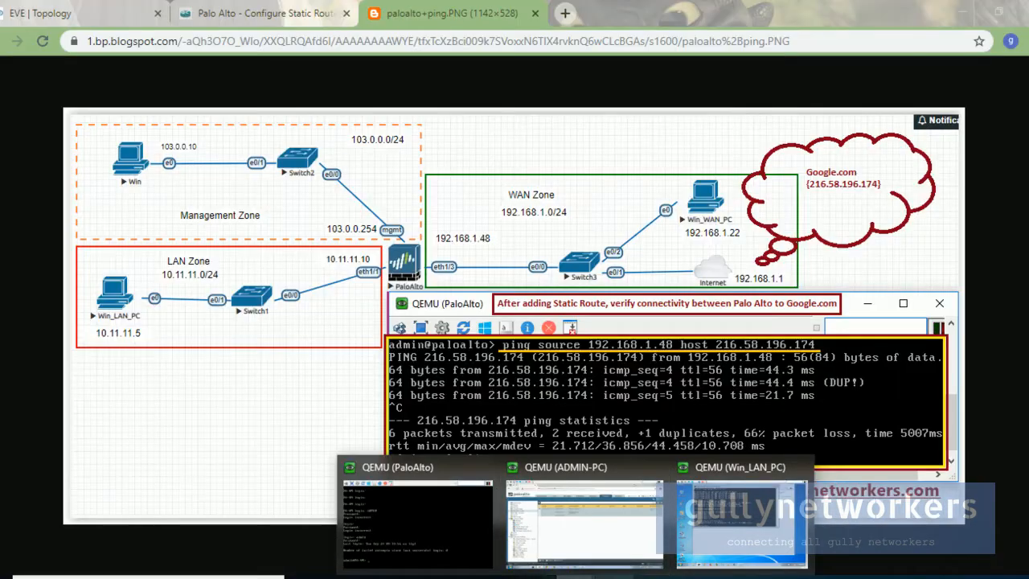
left_click(450, 540)
left_click_drag(724, 100, 680, 36)
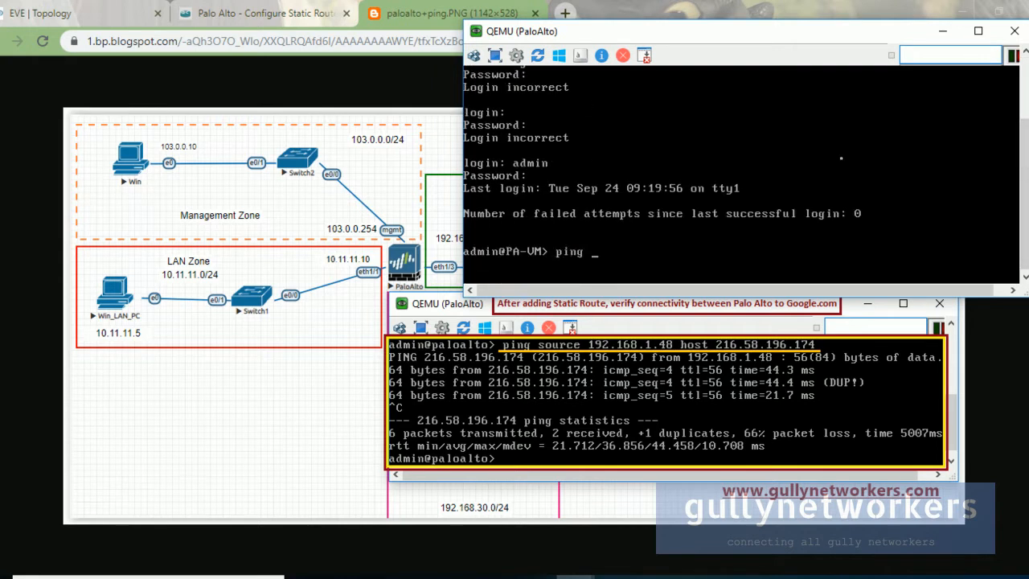
type("source 192.168.1.48 host 8.8.8.8")
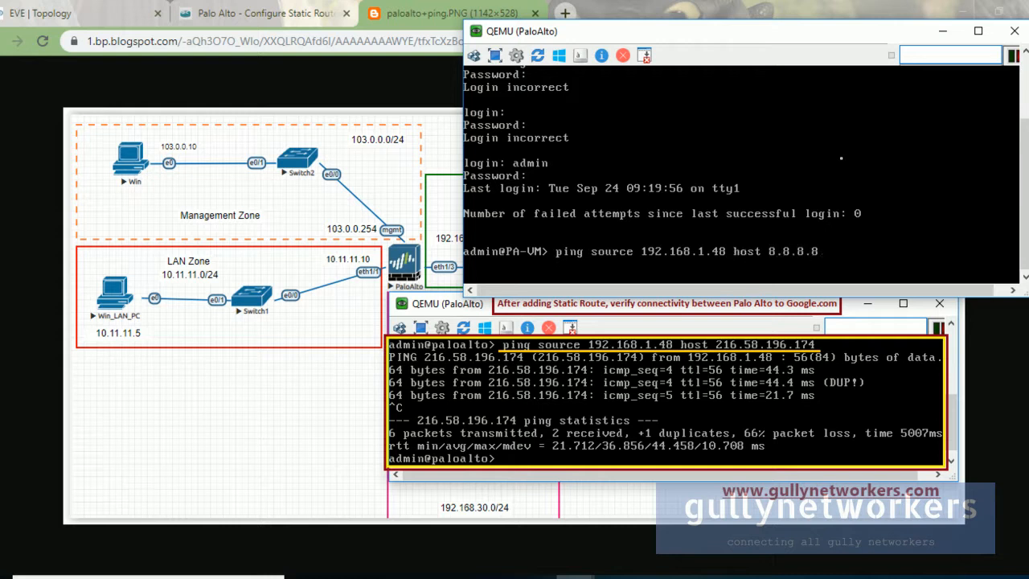
key("Return")
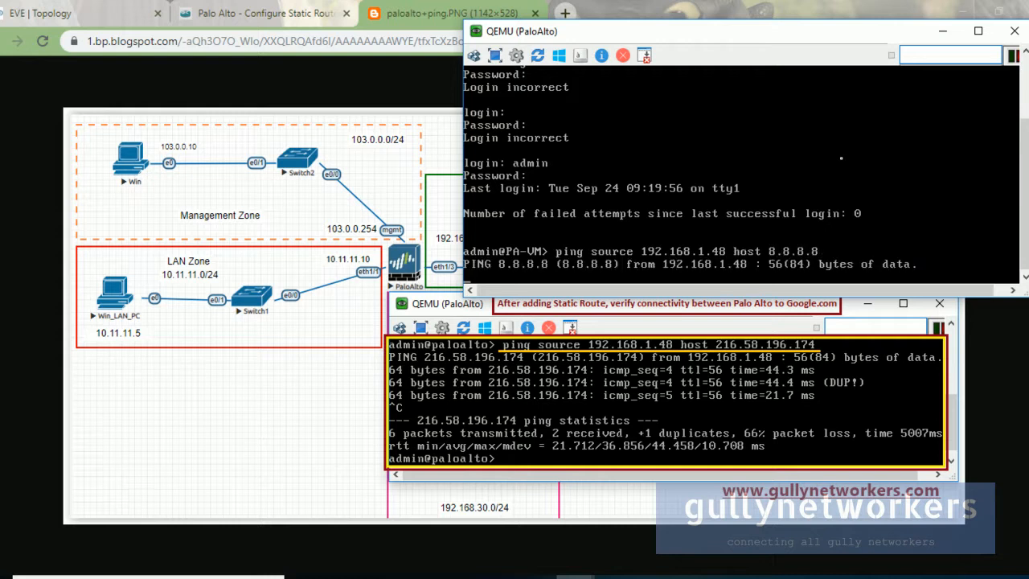
Step: Stop the ping with Ctrl+C at 17 of 36 replies and minimize the console
left_click(56, 13)
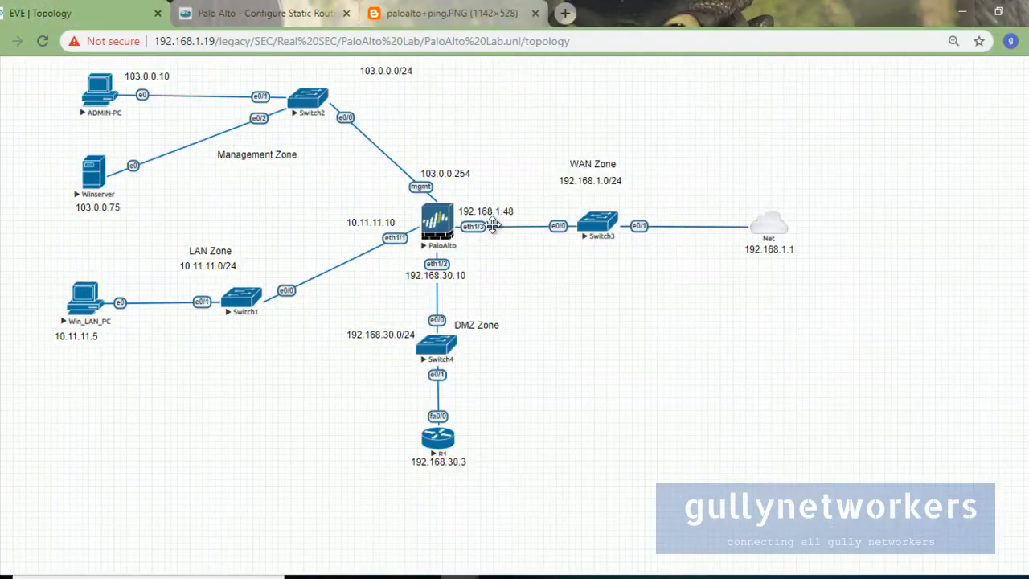
mouse_move(575, 576)
left_click(416, 514)
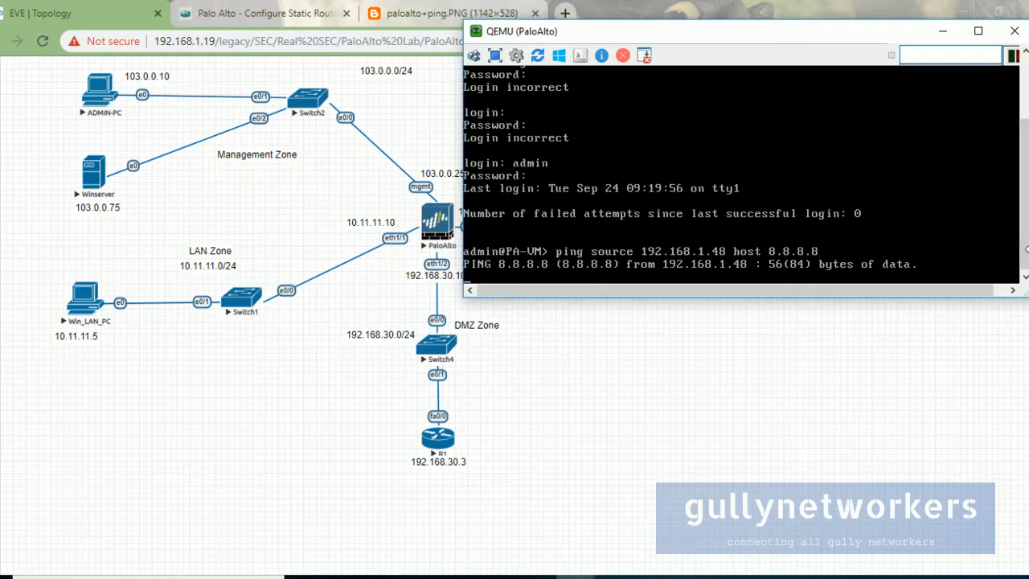
left_click_drag(1024, 294, 1028, 338)
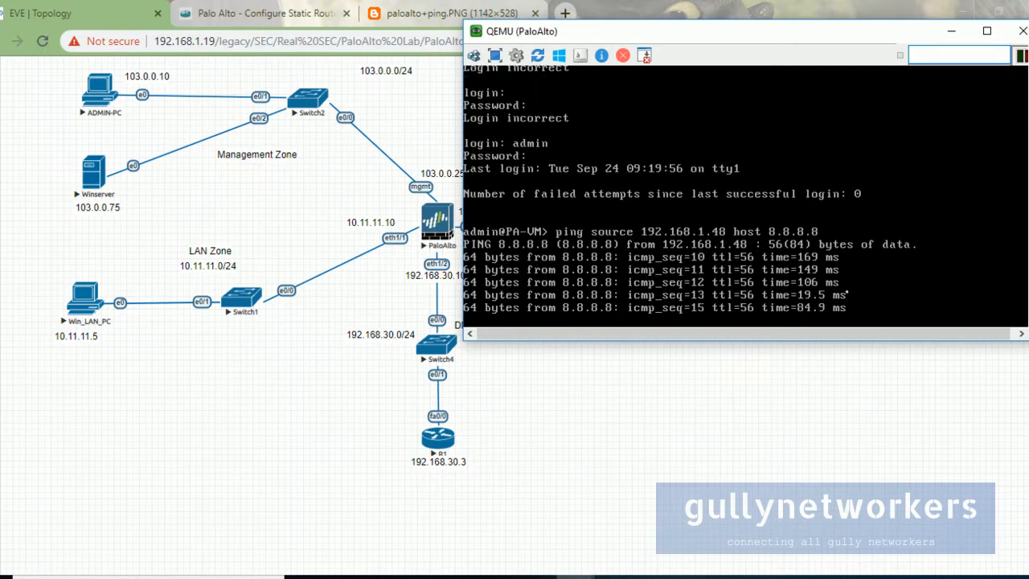
left_click_drag(661, 36, 653, 268)
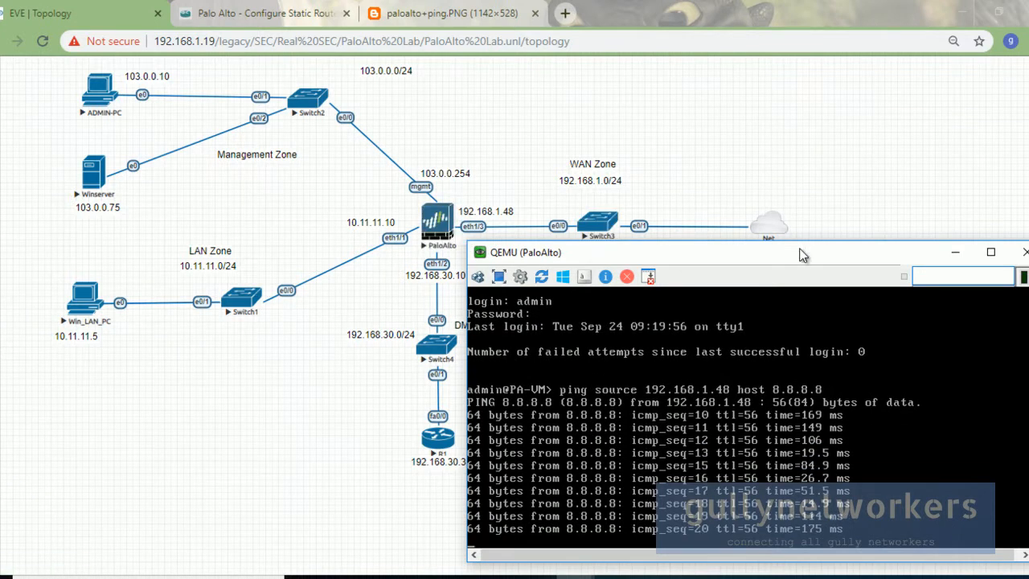
left_click_drag(800, 254, 834, 98)
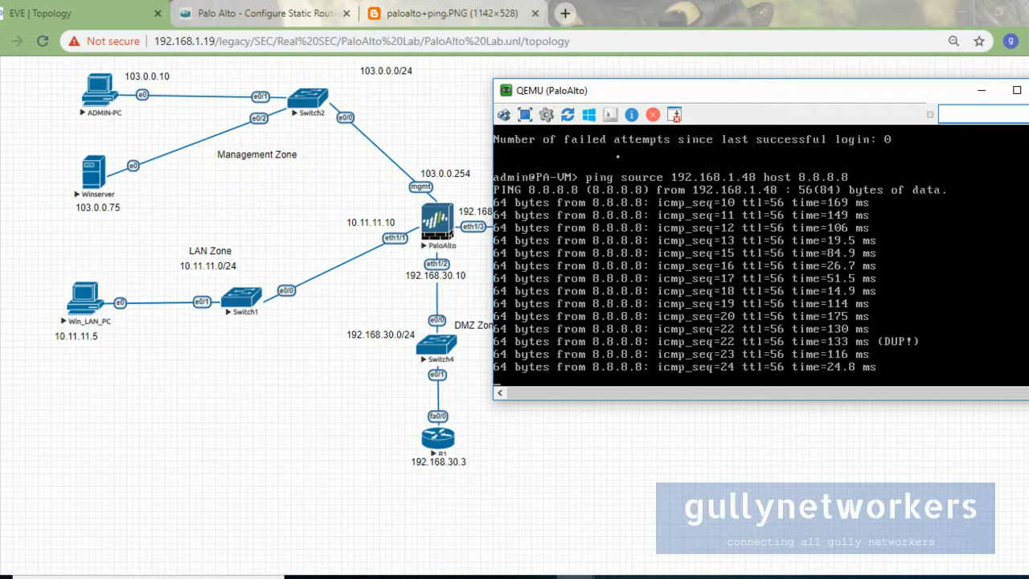
left_click_drag(680, 98, 758, 303)
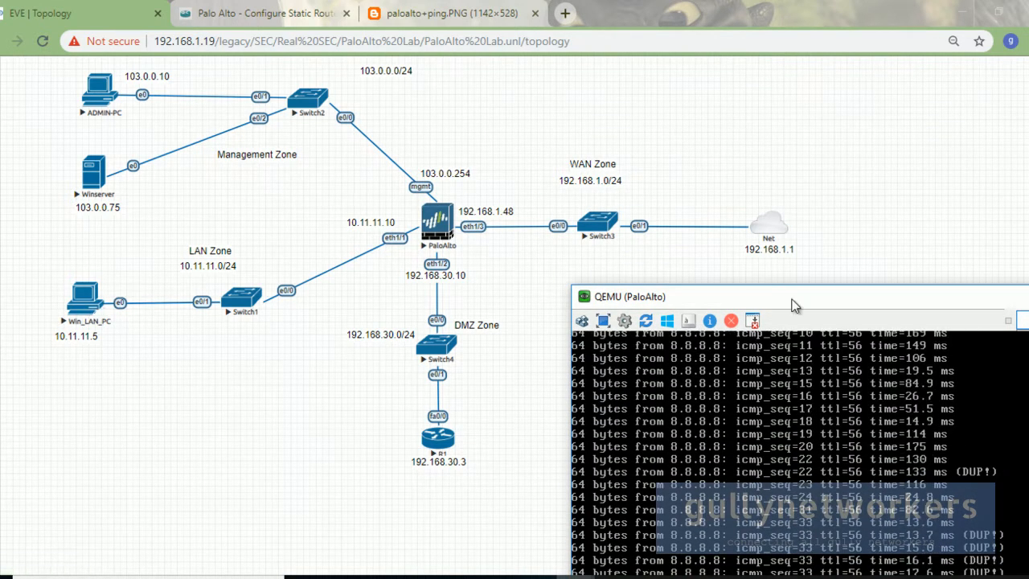
left_click_drag(728, 298, 595, 136)
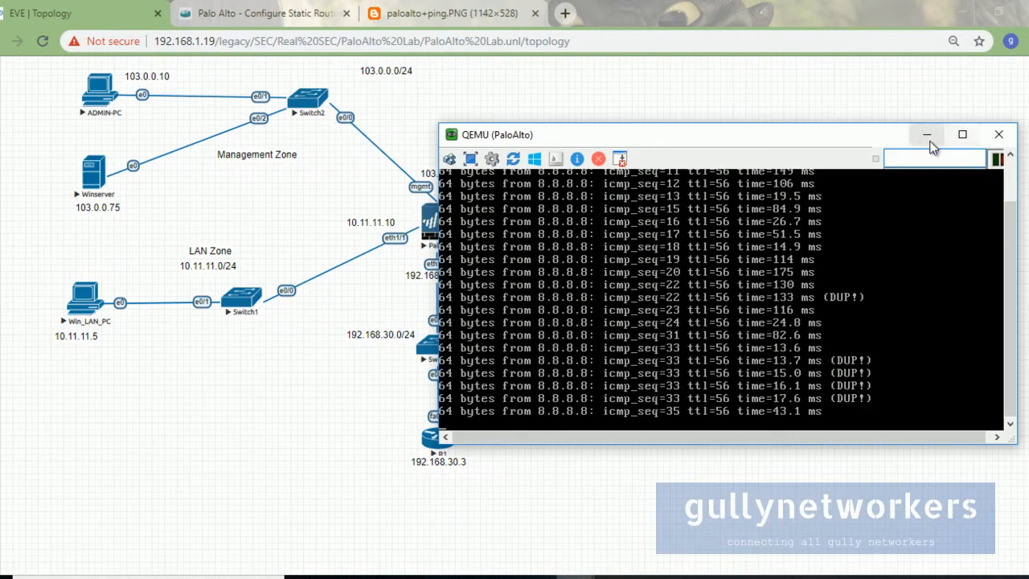
key("ctrl+c")
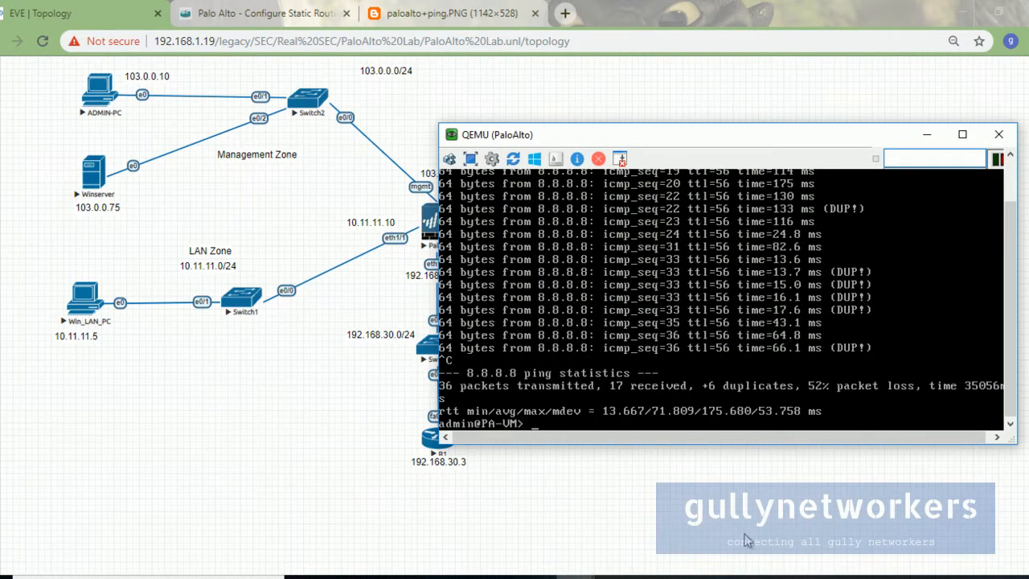
left_click_drag(558, 139, 624, 145)
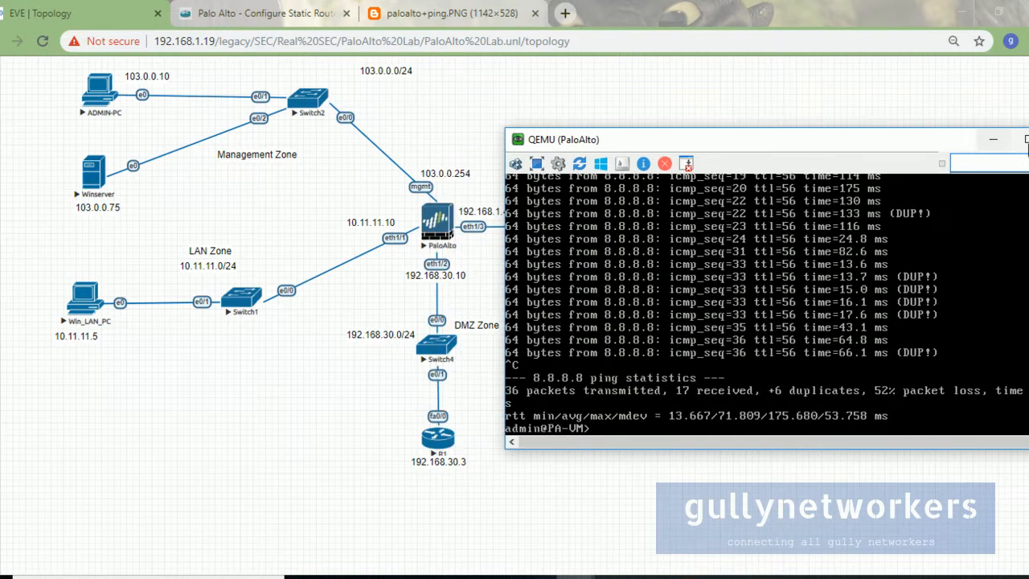
left_click(993, 140)
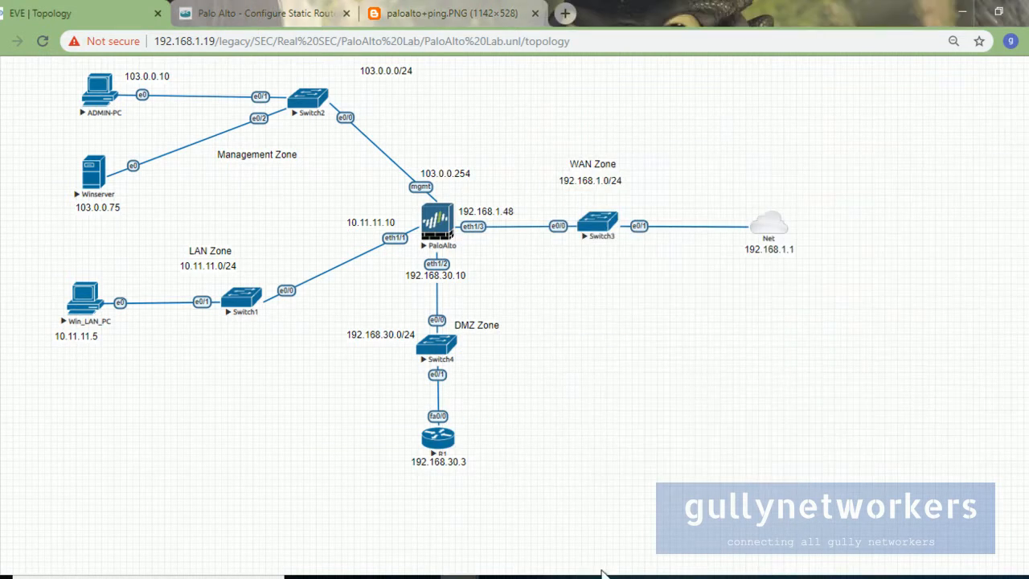
Step: Bring up the Win_LAN_PC console and shift it to uncover the topology
mouse_move(576, 575)
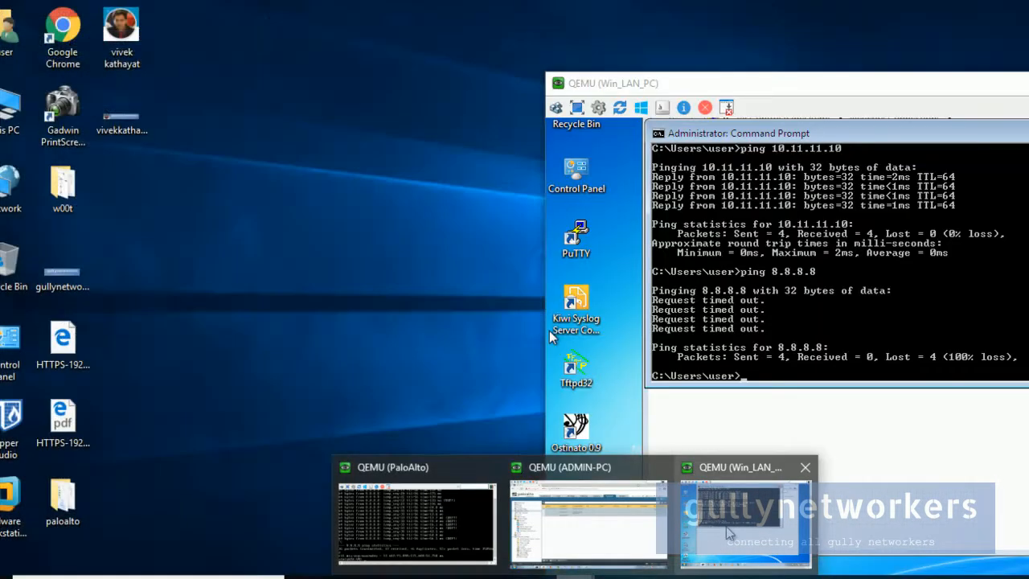
left_click(740, 526)
left_click_drag(772, 84, 540, 53)
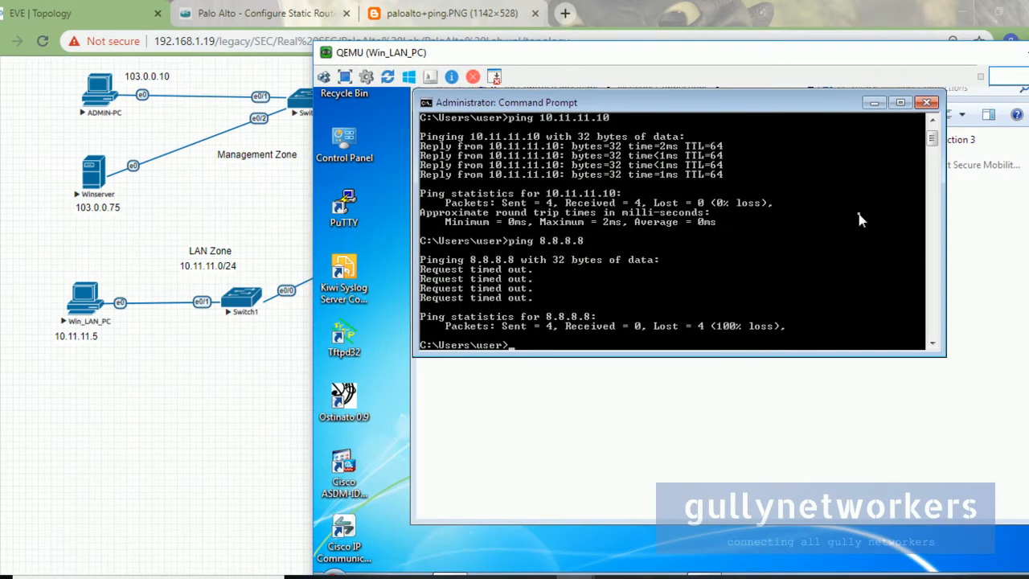
left_click_drag(424, 53, 595, 50)
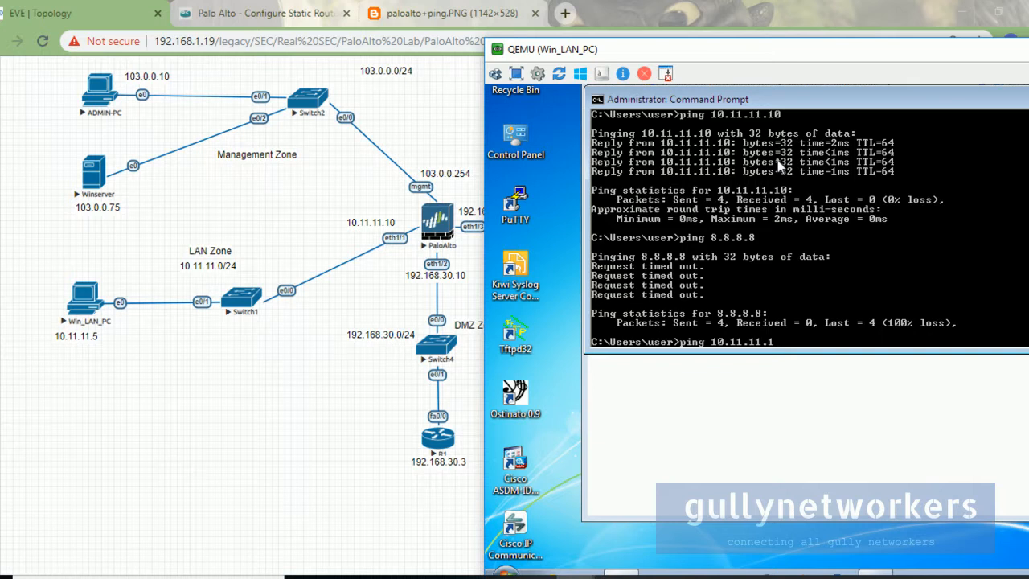
Step: Ping gateway 10.11.11.10 with 0% loss, then ping 8.8.8.8, which times out
type("0")
key("Return")
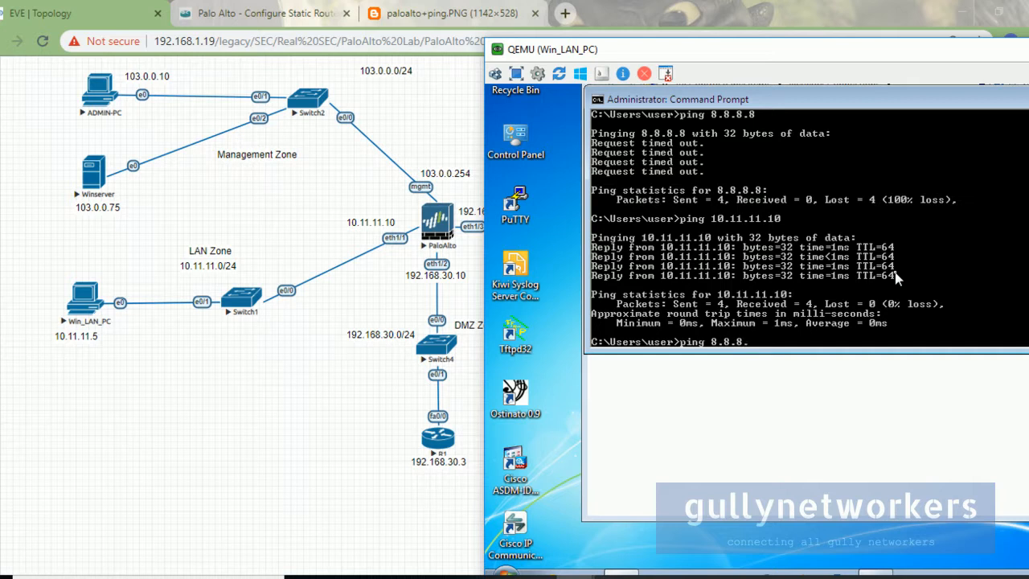
key("Return")
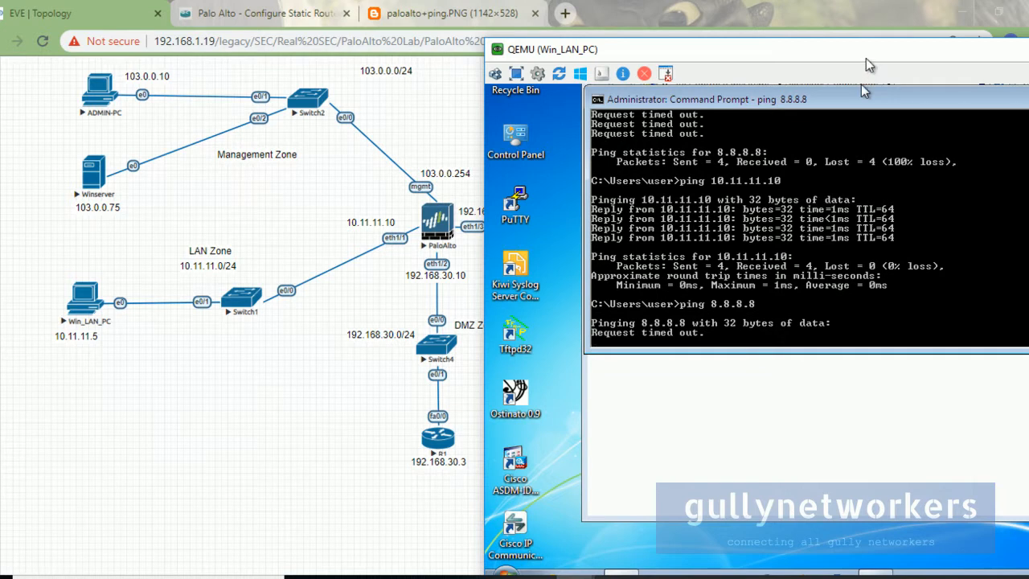
Step: Reposition the Win_LAN_PC console, then minimize it to reveal the EVE-NG topology
left_click_drag(862, 86, 681, 399)
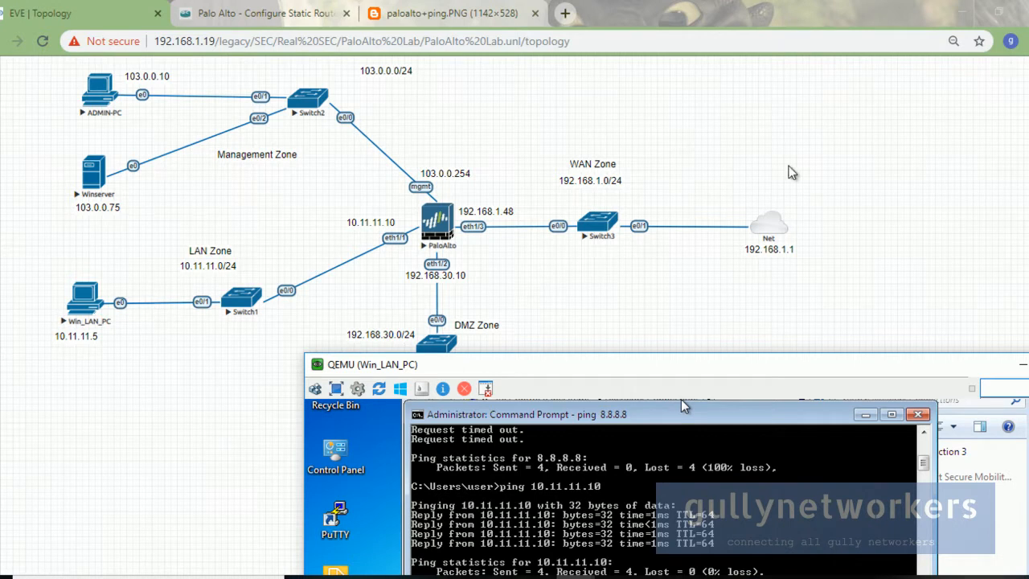
left_click_drag(646, 365, 540, 152)
left_click(918, 149)
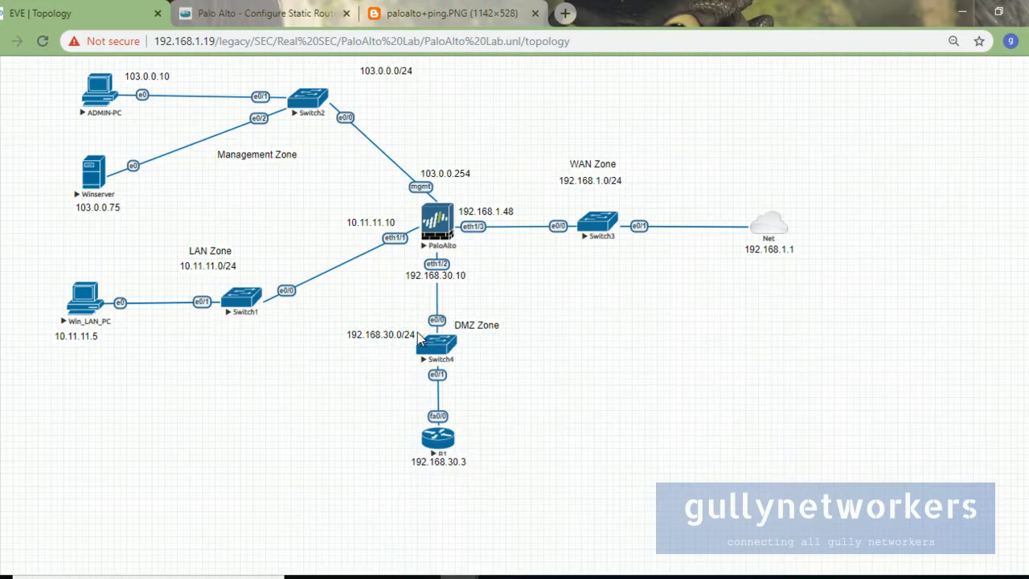
Step: Switch to the QEMU ADMIN-PC window showing the CUSTOM_RTR virtual router page
mouse_move(575, 577)
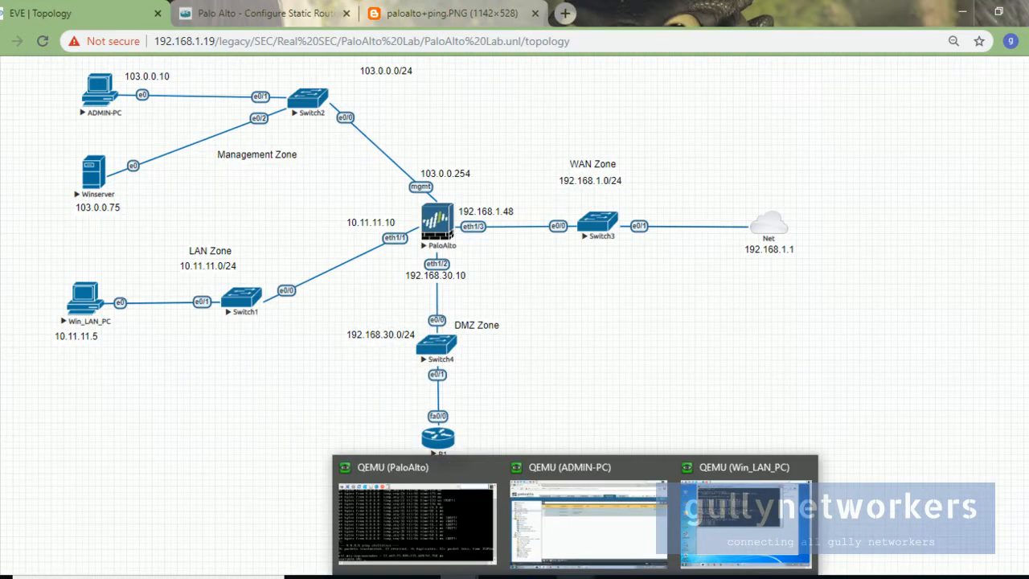
left_click(586, 551)
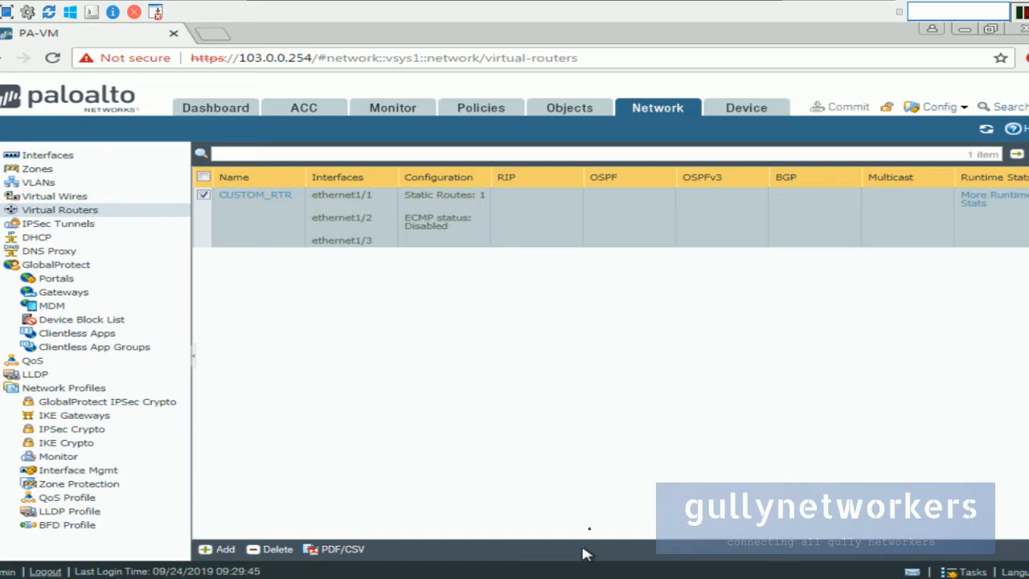
Step: Under Policies > Security, add a new rule named LAN_WAN Rule
left_click(480, 107)
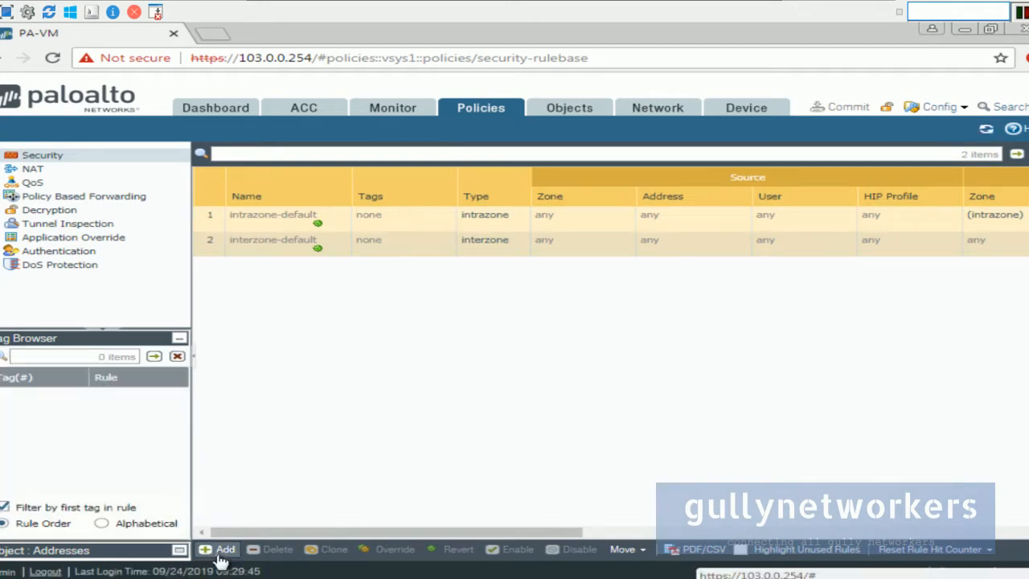
left_click(219, 549)
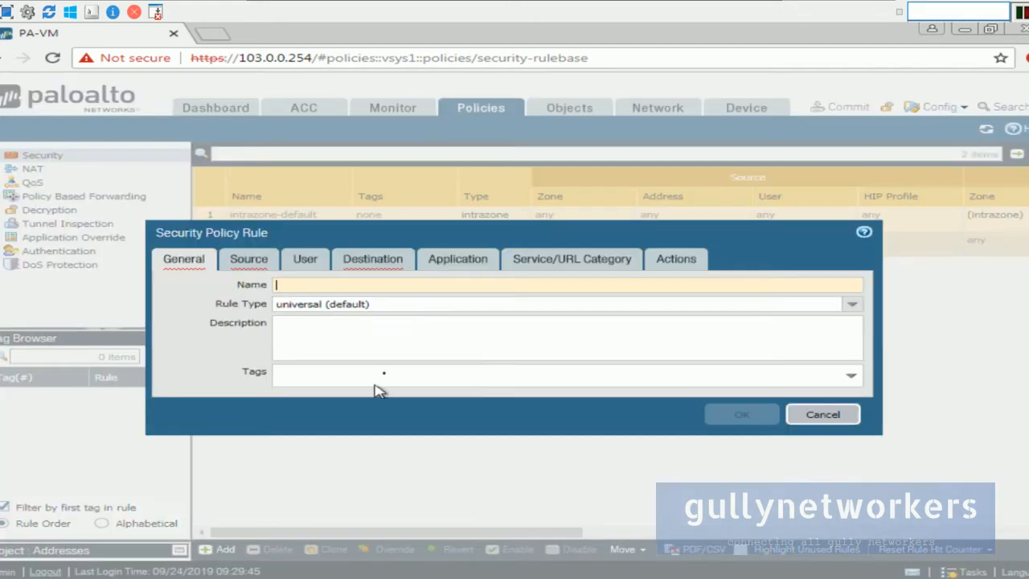
type("LAN")
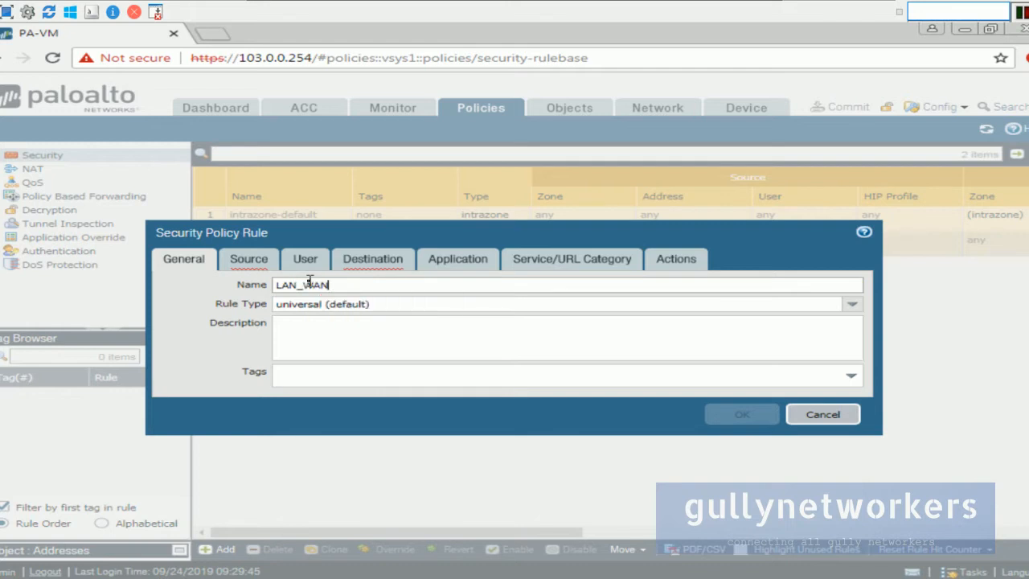
type("_WAN ")
type("r")
type("Ru")
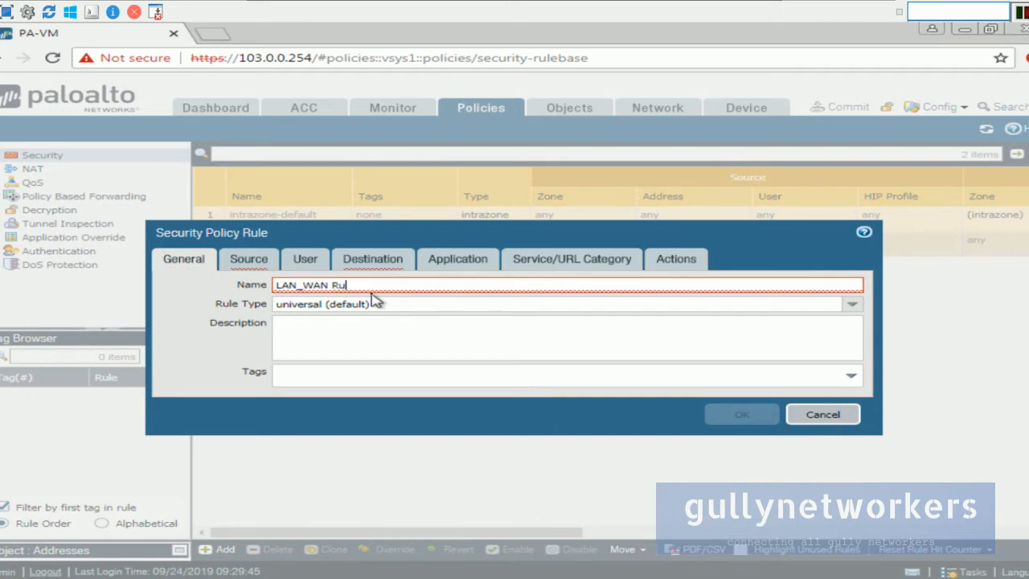
Step: Tag the rule with LAN Zone and WAN Zone
left_click(399, 385)
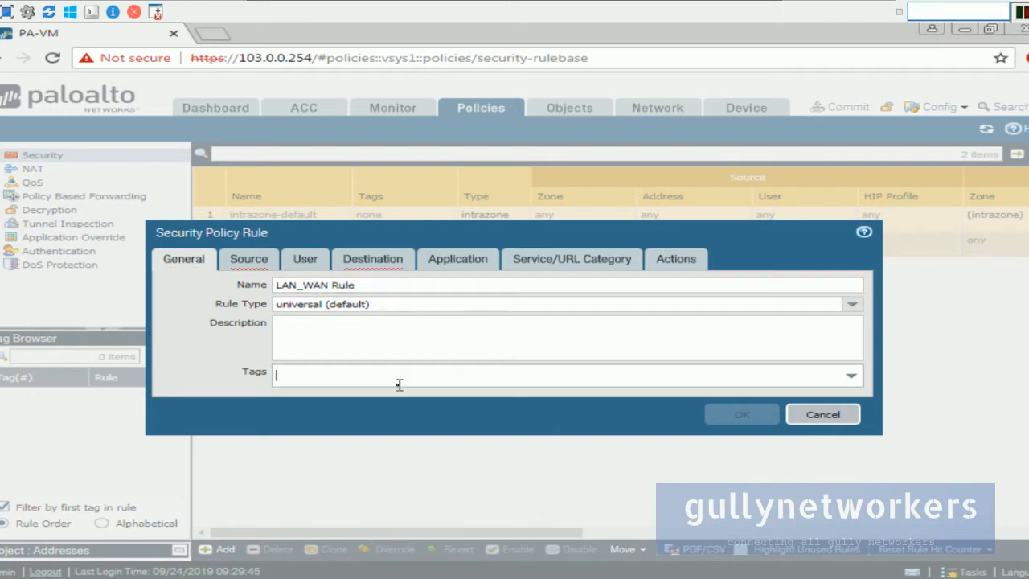
left_click(853, 376)
left_click(303, 415)
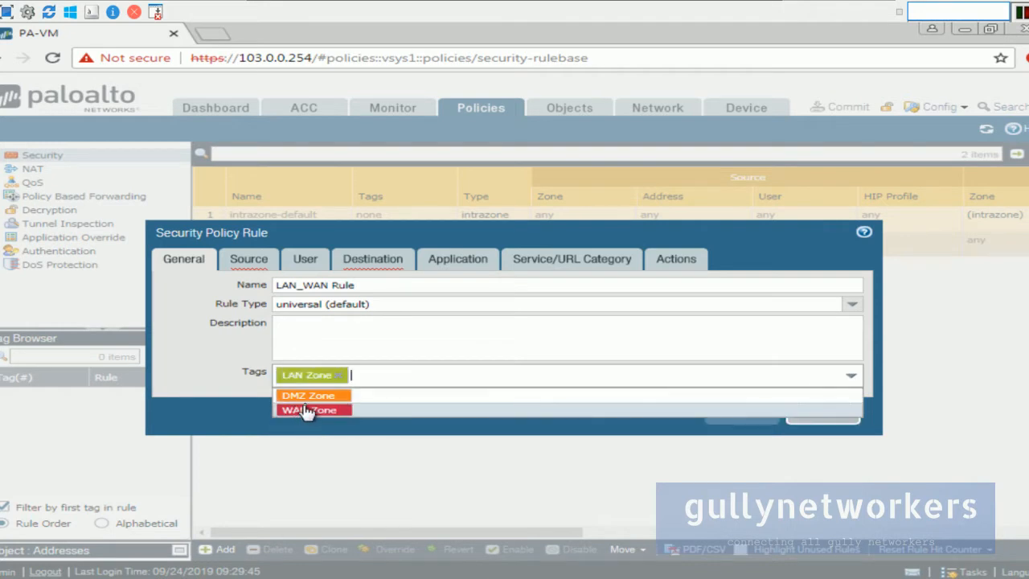
left_click(310, 412)
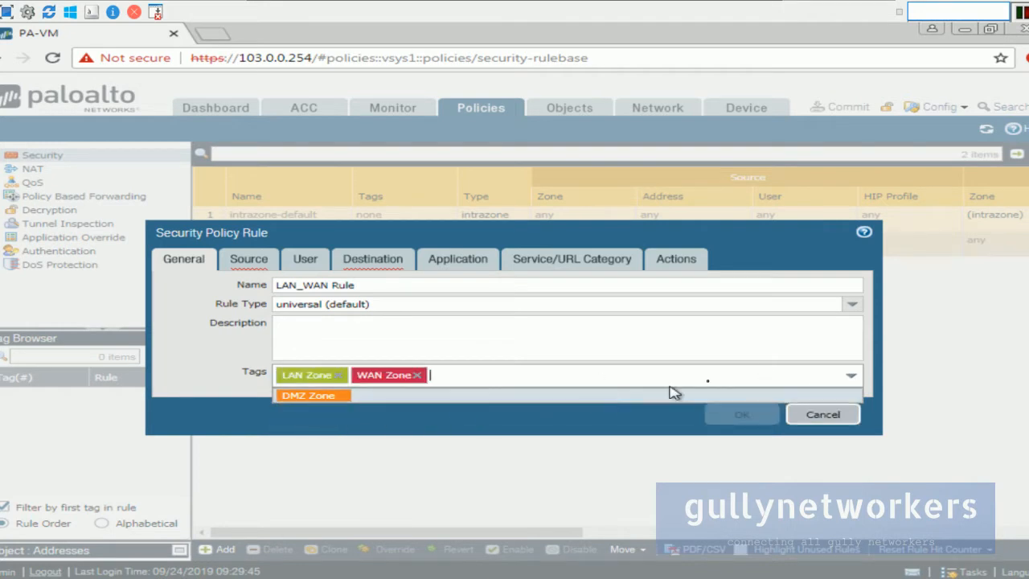
left_click(575, 434)
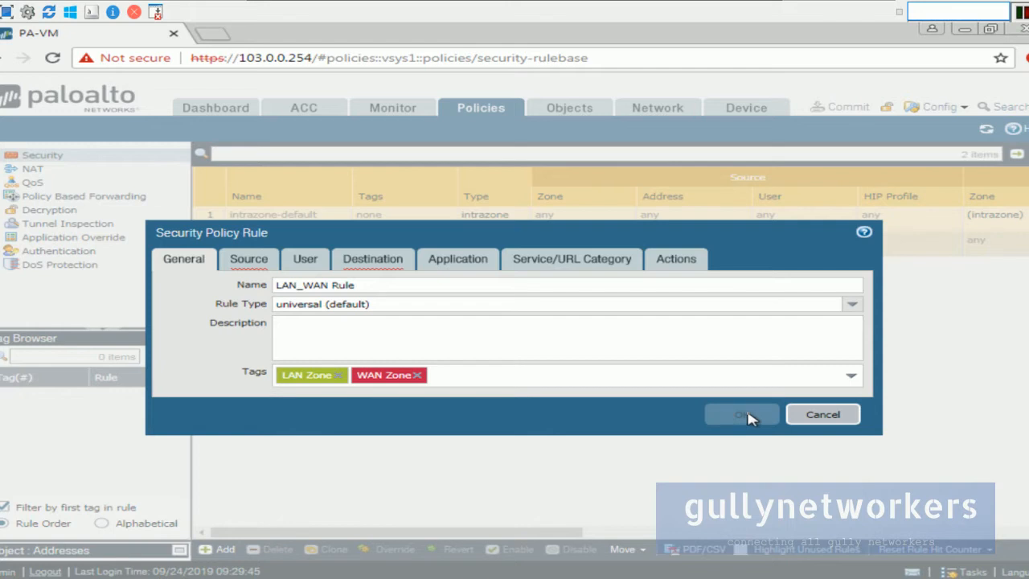
Step: Set the rule's source zone to LAN Zone
left_click(260, 269)
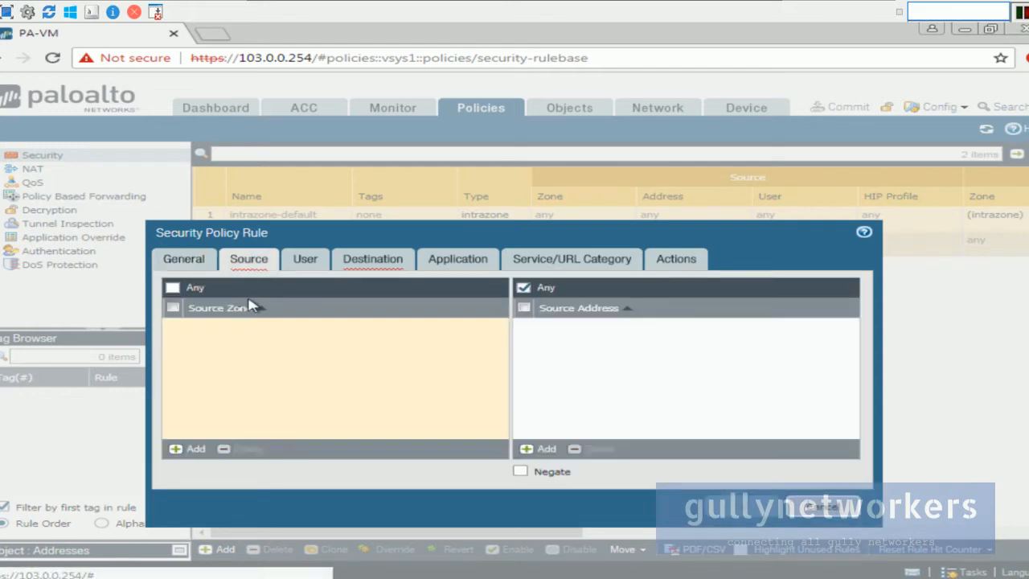
left_click(177, 449)
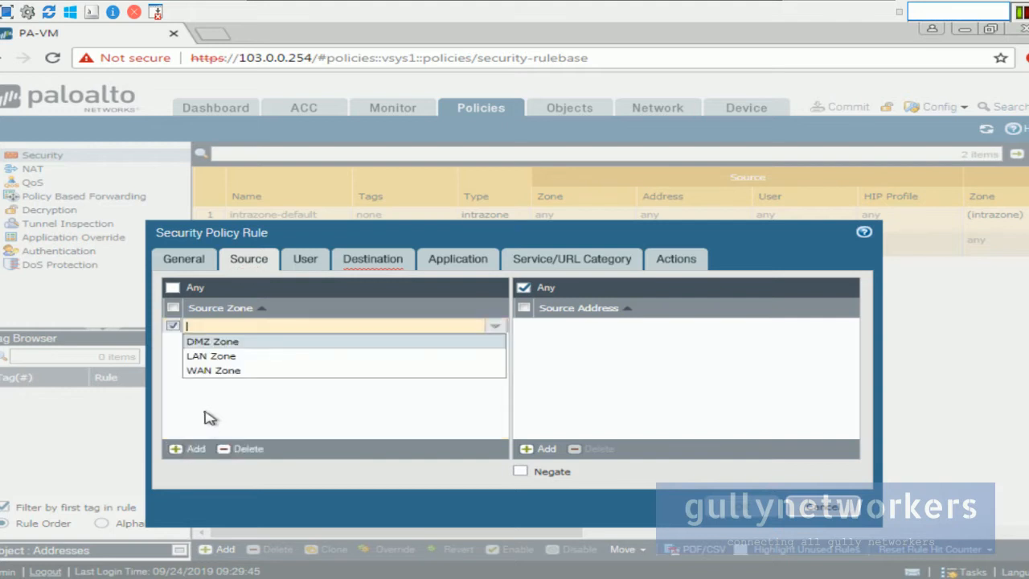
left_click(233, 361)
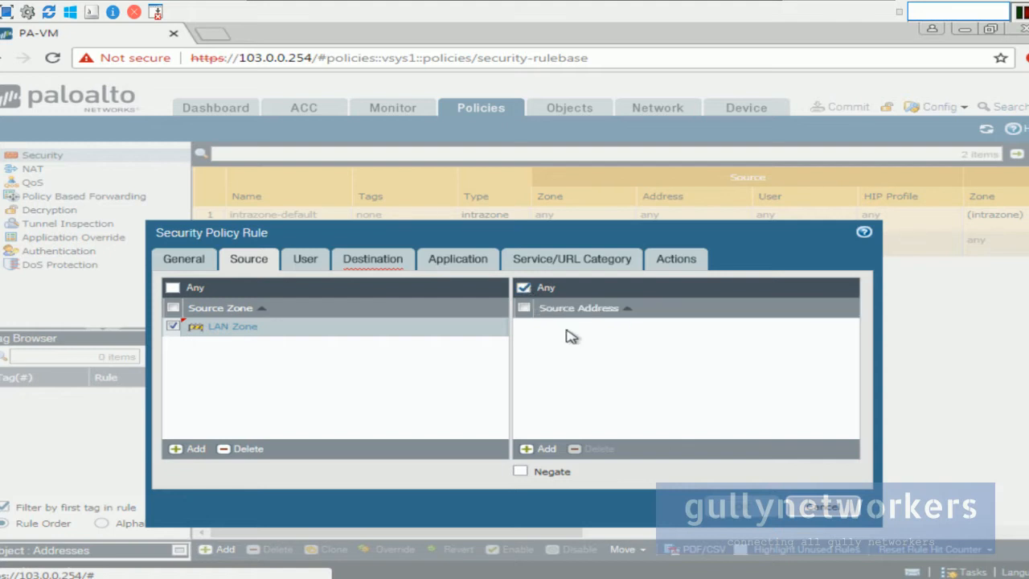
left_click(353, 265)
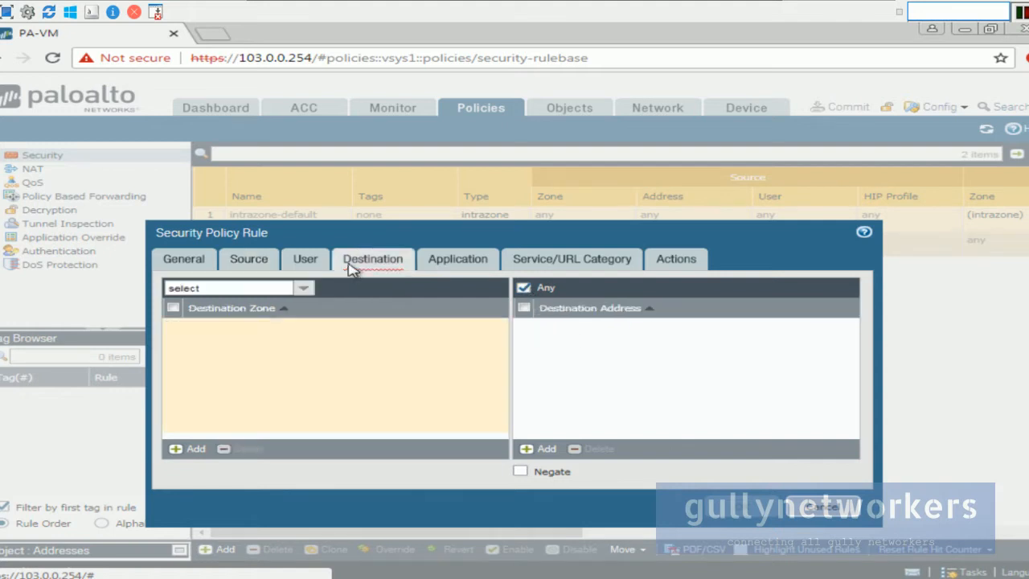
left_click(196, 452)
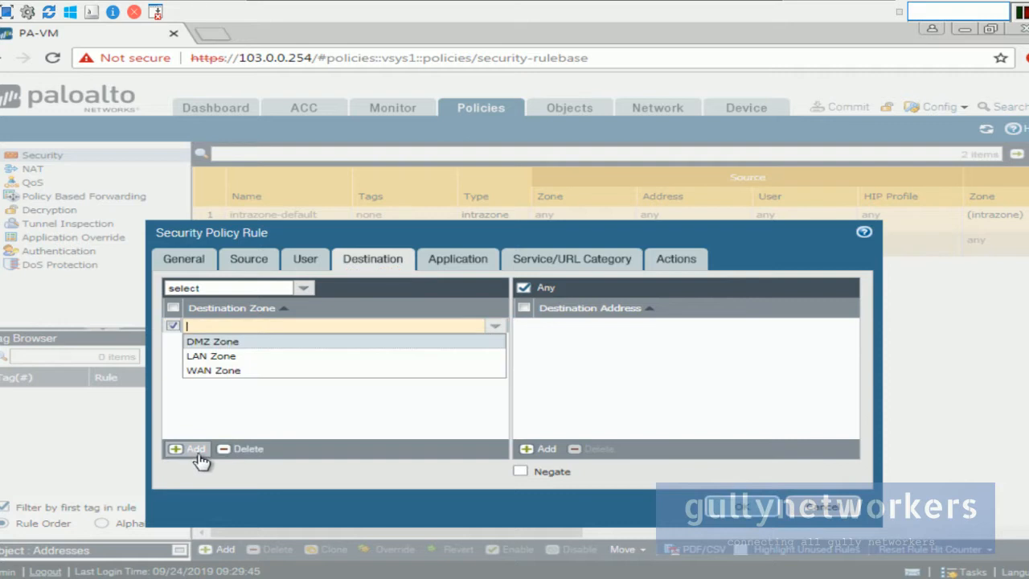
left_click(249, 258)
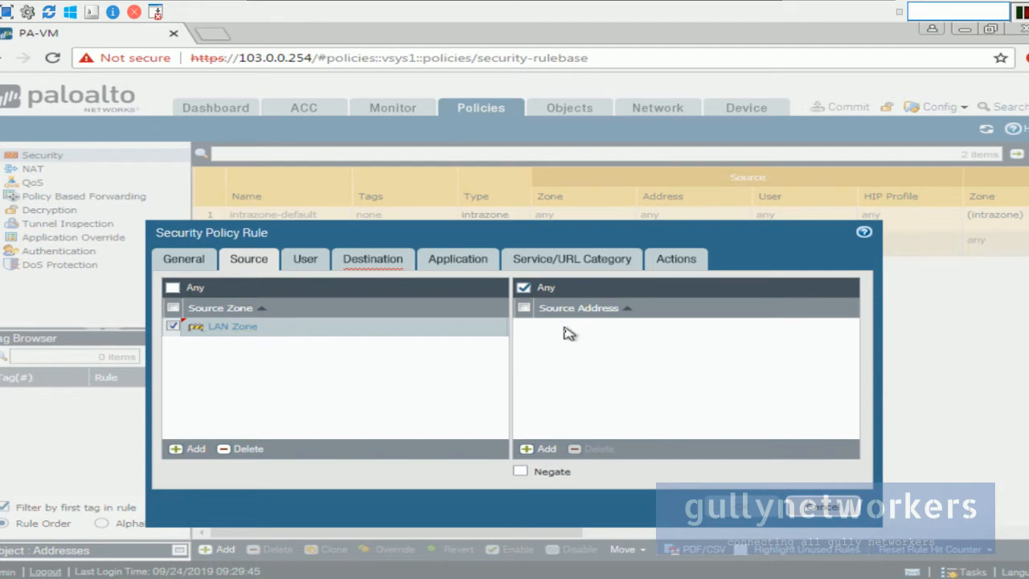
Step: Leave the source address as Any and restore the admin PC console to a window
left_click(545, 455)
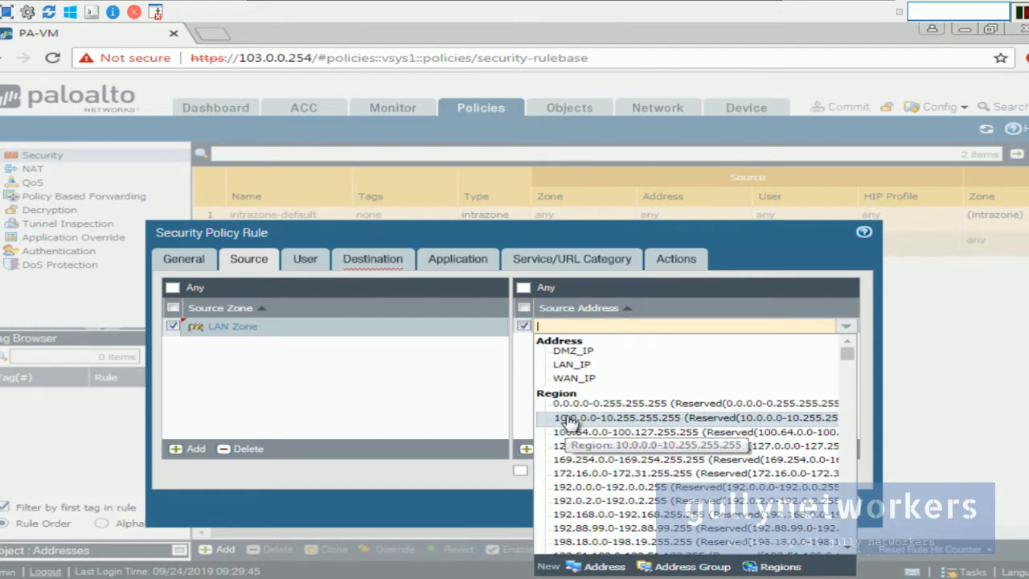
left_click(492, 390)
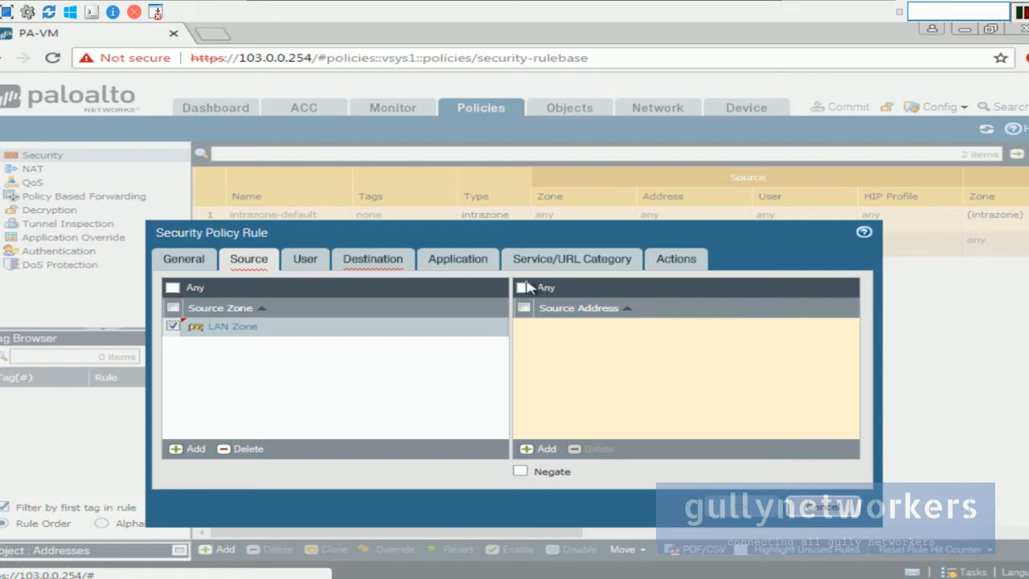
left_click(524, 287)
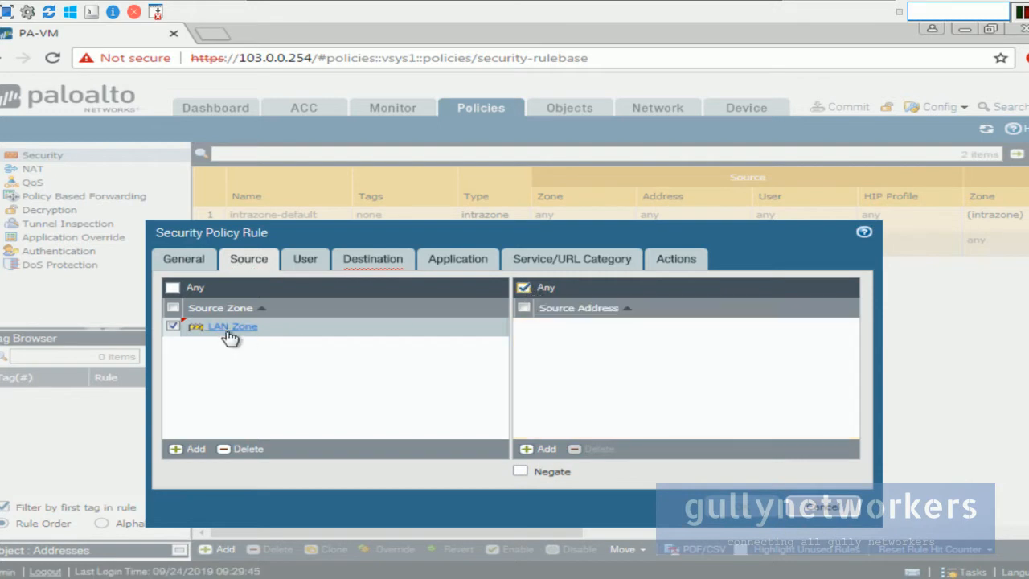
left_click(758, 8)
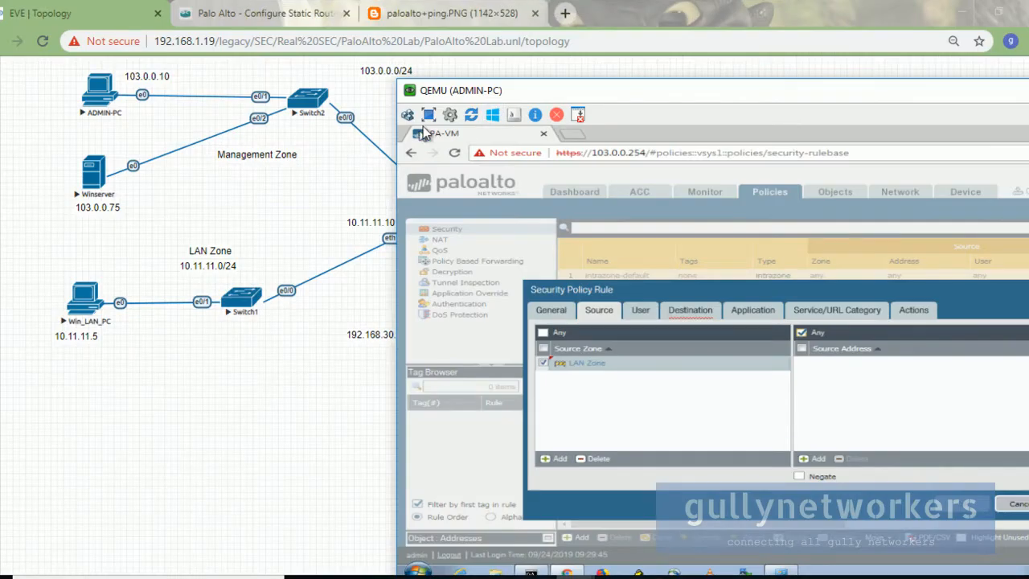
Step: Reposition the ADMIN-PC window and confirm Any as the rule's source address
left_click_drag(487, 90, 699, 94)
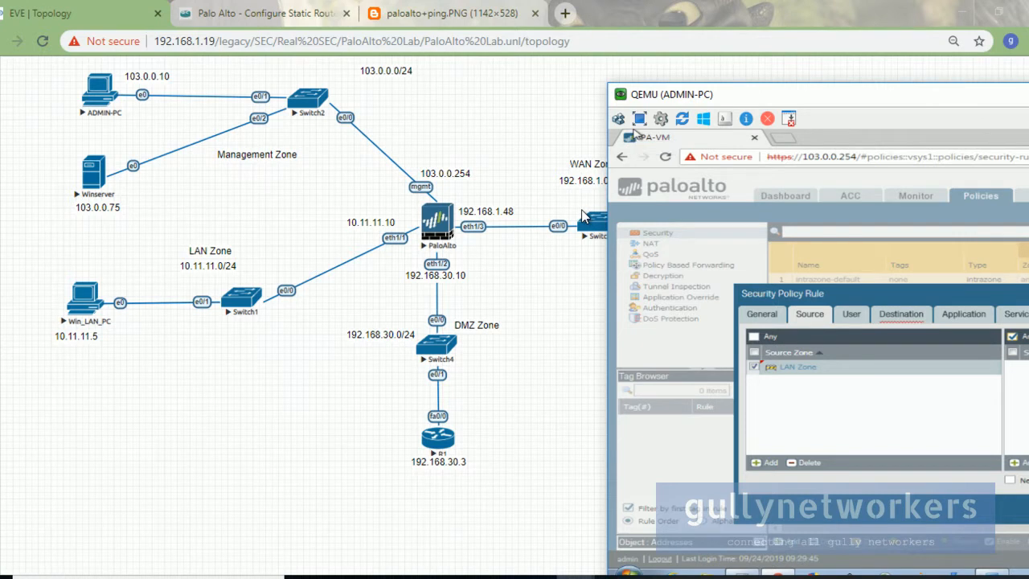
left_click_drag(653, 98, 426, 86)
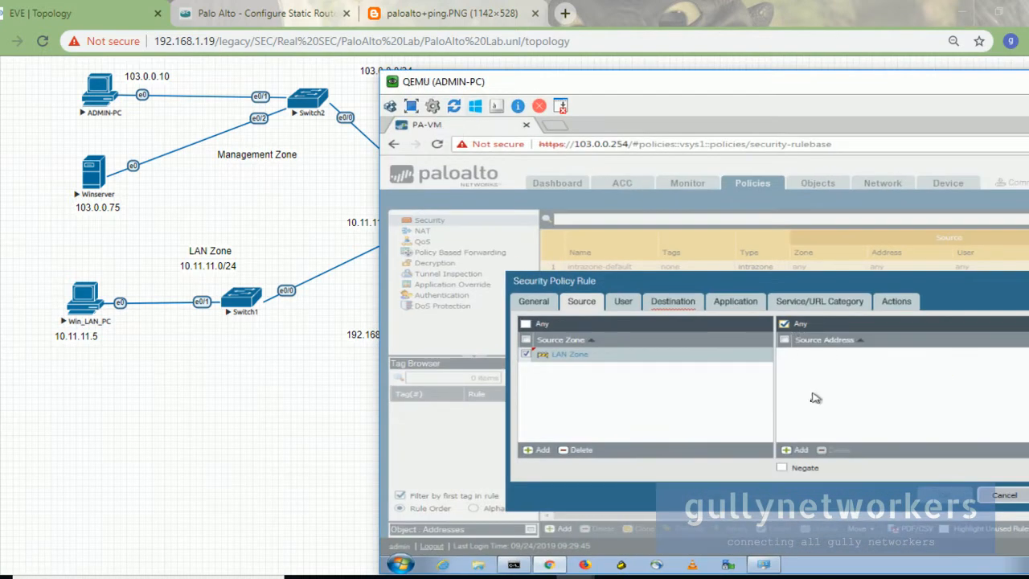
left_click(796, 450)
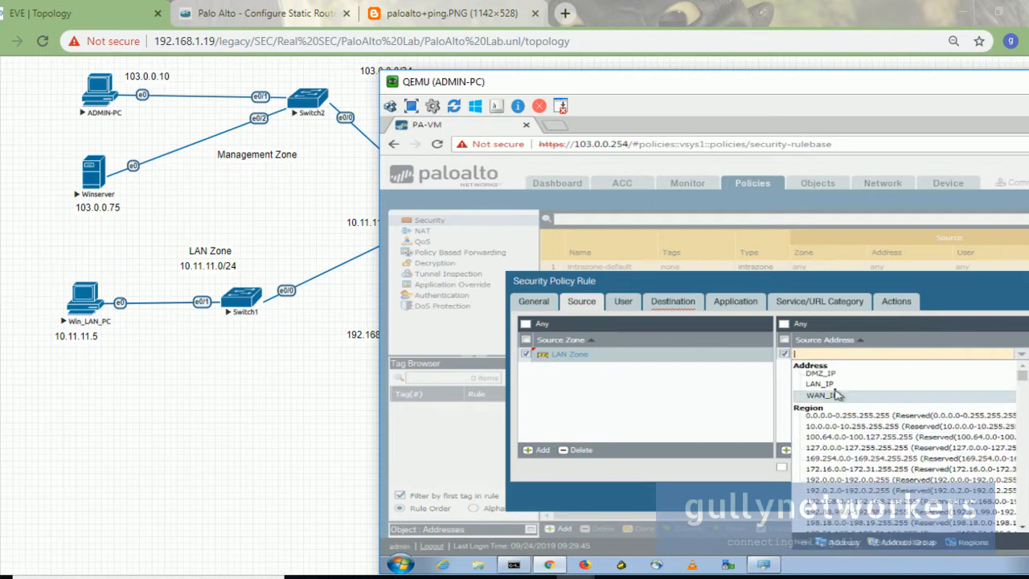
left_click(766, 404)
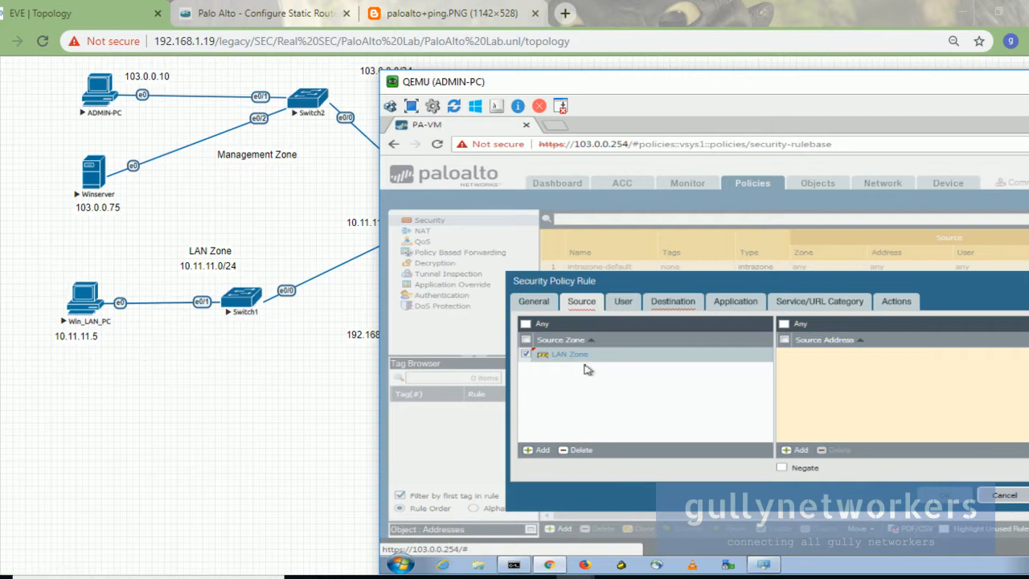
left_click(785, 323)
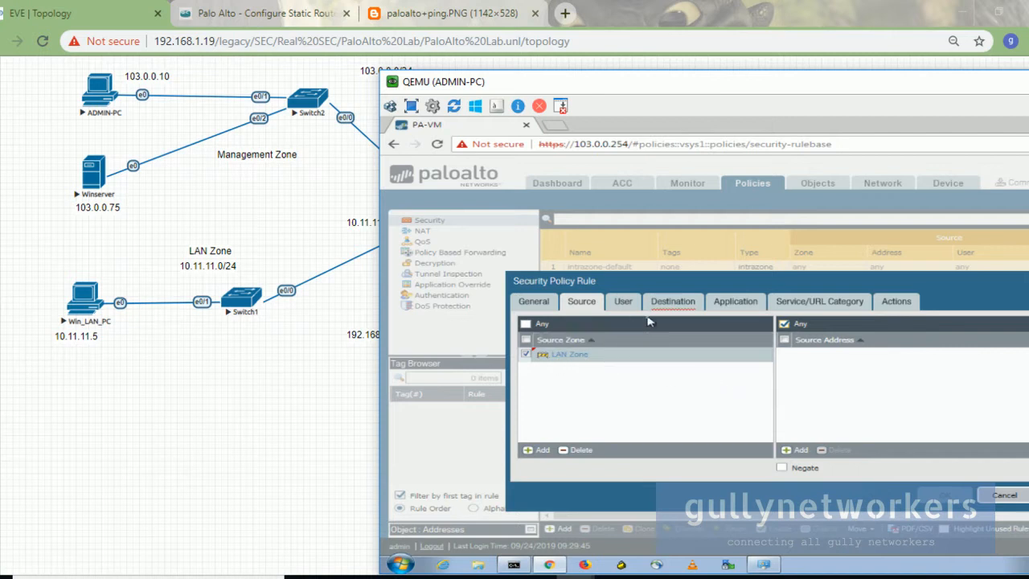
Step: Open the rule's Destination settings, with destination address Any
left_click(624, 304)
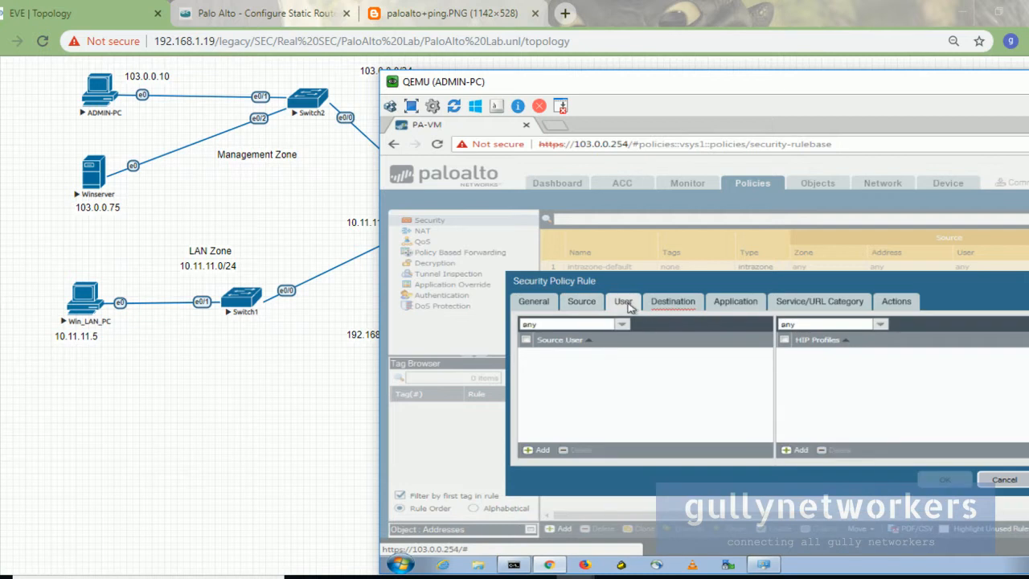
left_click(658, 309)
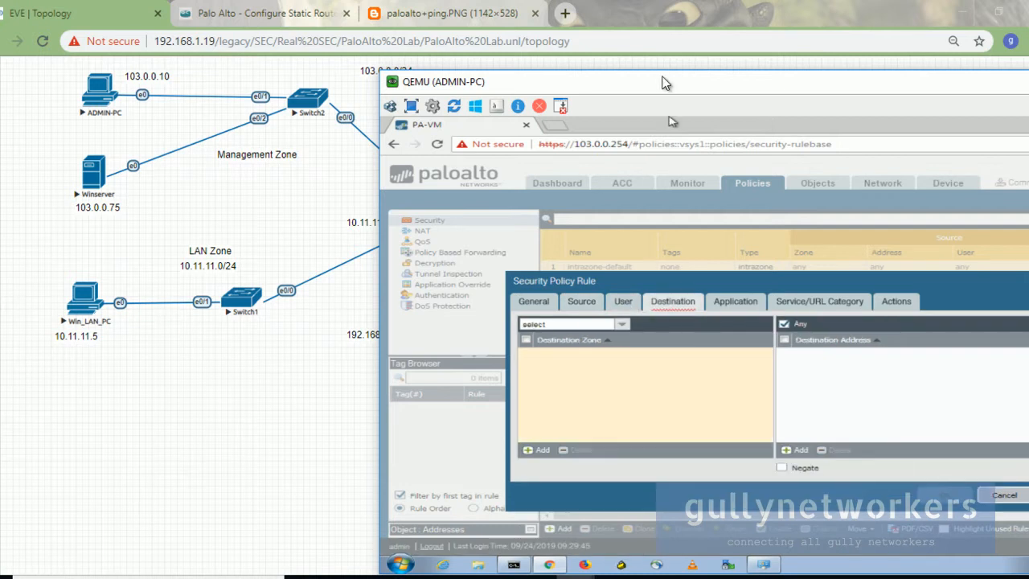
left_click_drag(667, 86, 584, 75)
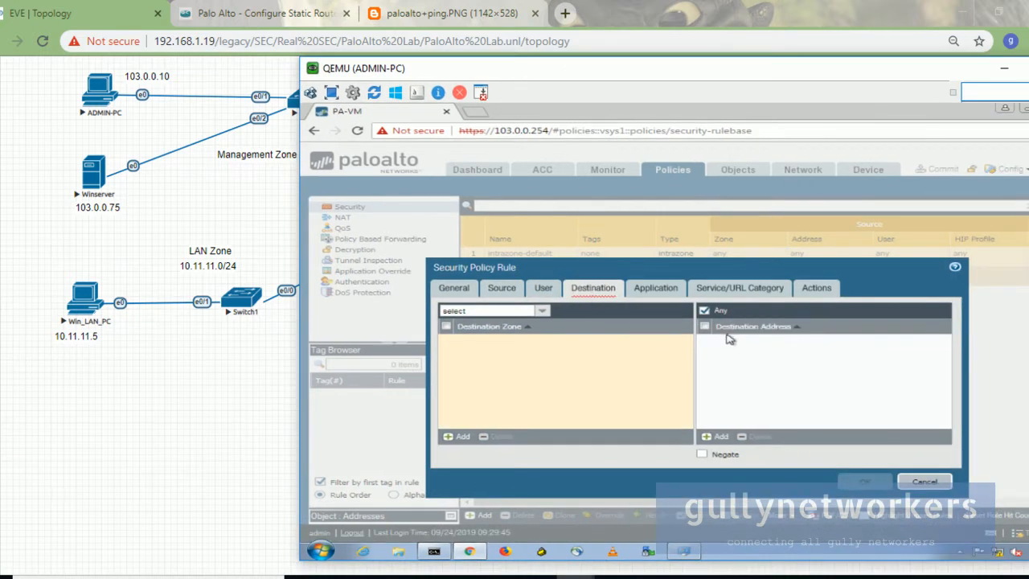
Step: Set the destination zone to WAN Zone and review the Application and Service settings
left_click(457, 435)
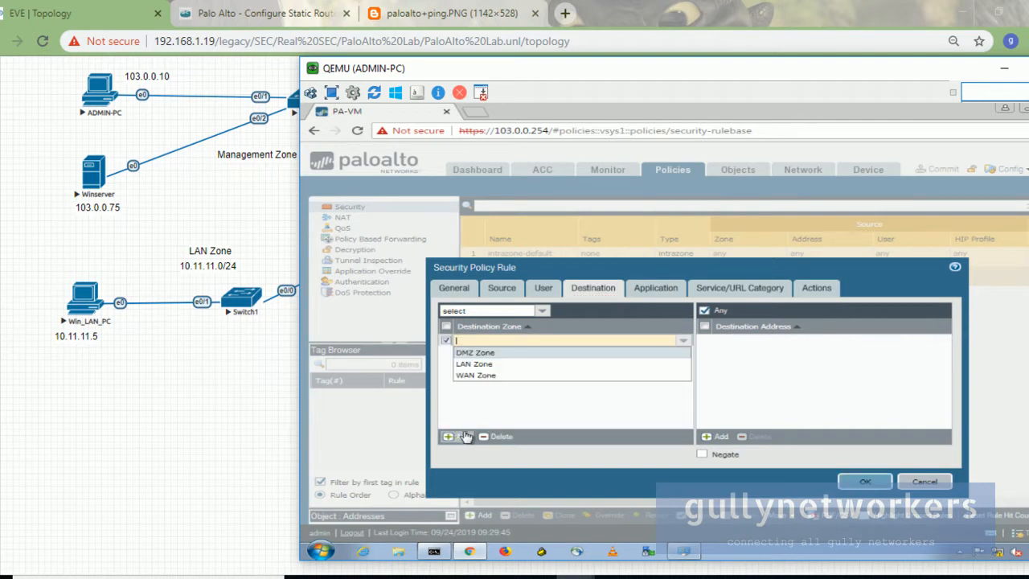
left_click(478, 376)
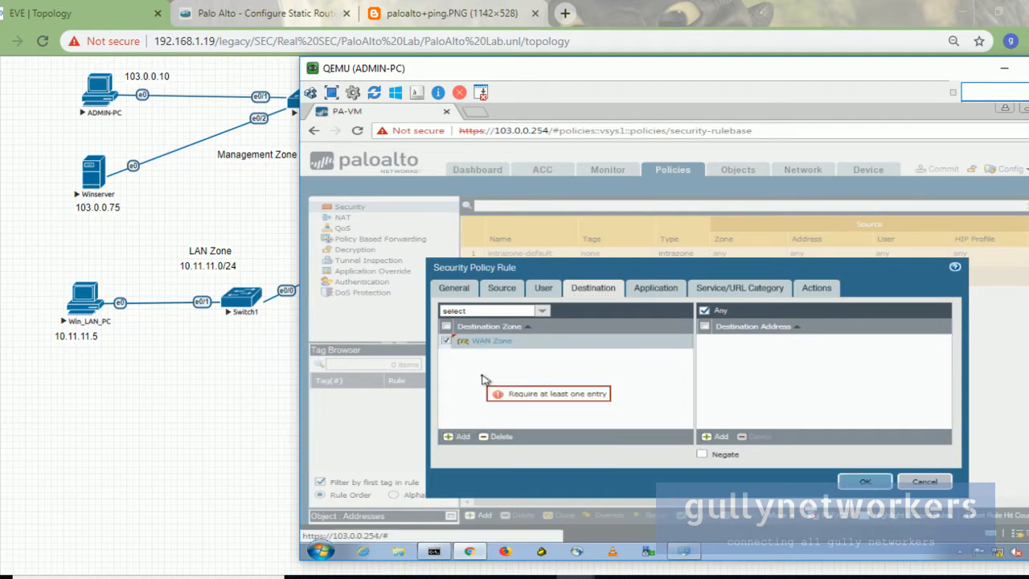
left_click(648, 292)
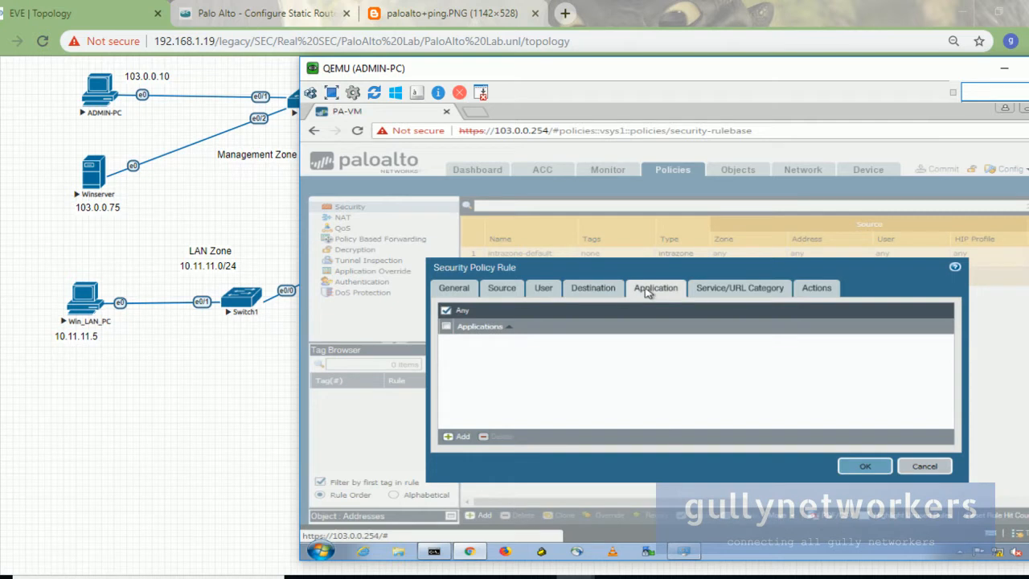
left_click(748, 297)
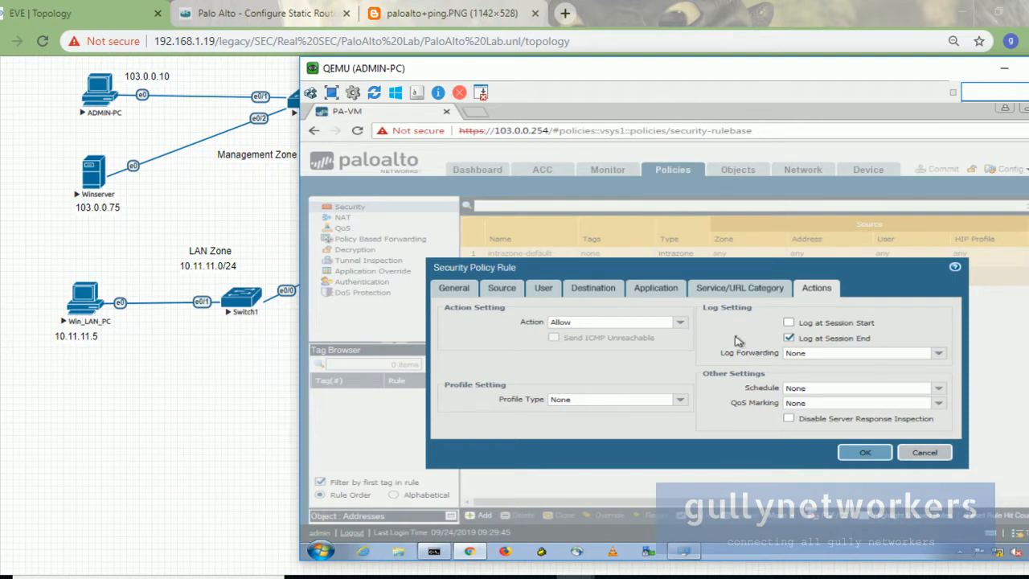
Step: Keep the action Allow and save LAN_WAN Rule
left_click(679, 324)
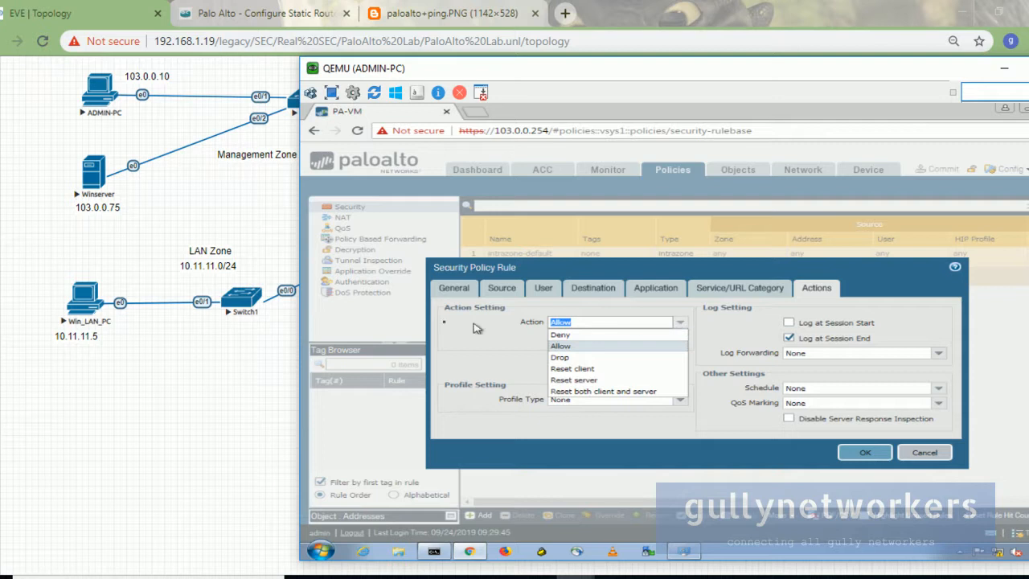
left_click(587, 347)
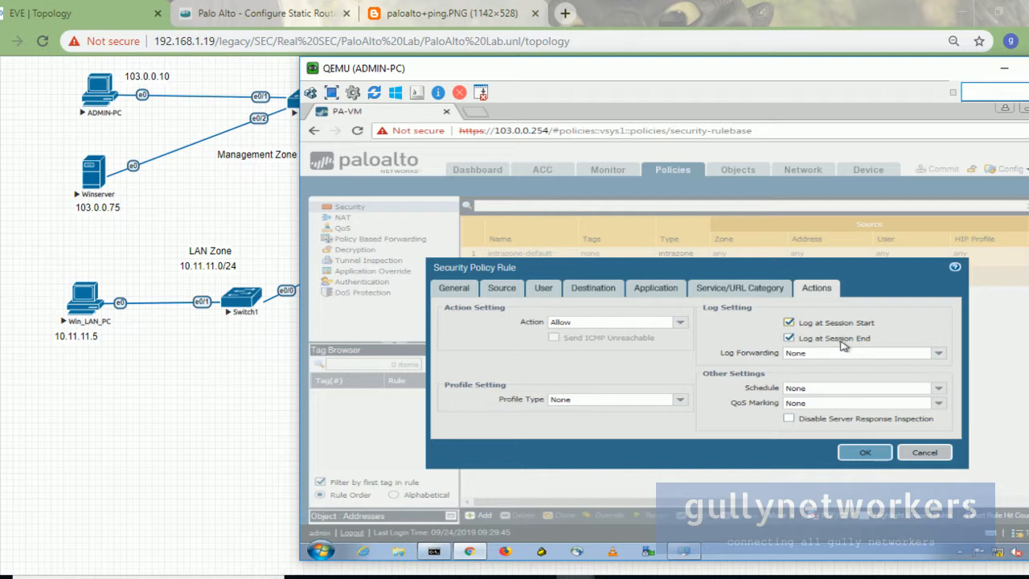
left_click(864, 451)
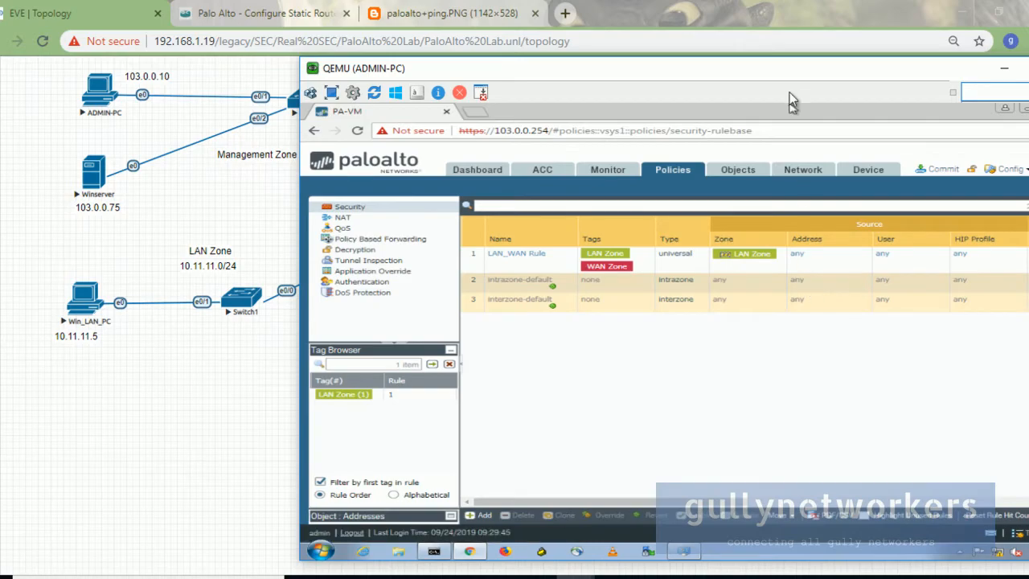
Step: Maximize the ADMIN-PC console and scroll the rulebase to view LAN_WAN Rule's zones and tags
double_click(788, 69)
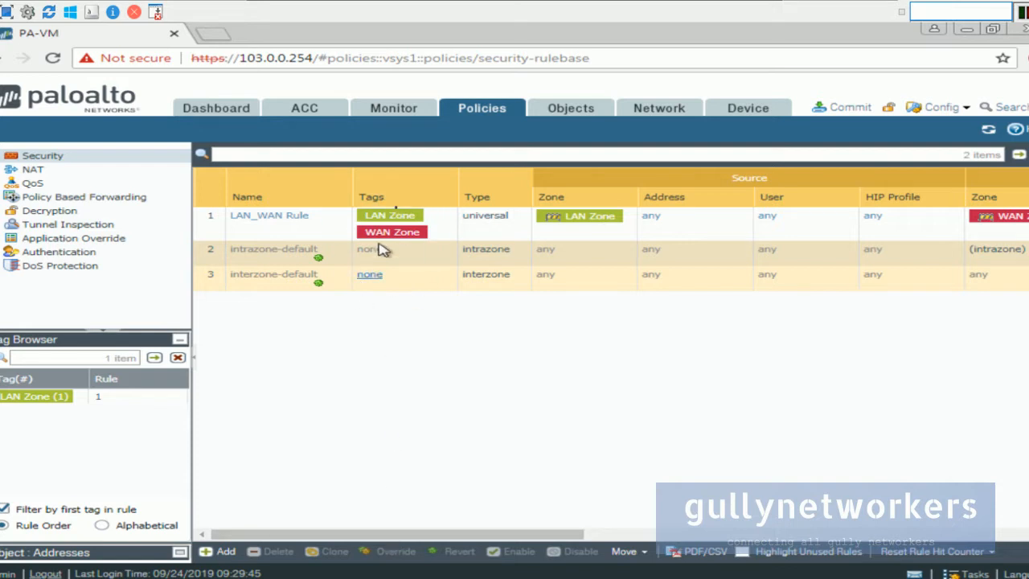
left_click_drag(392, 537, 409, 549)
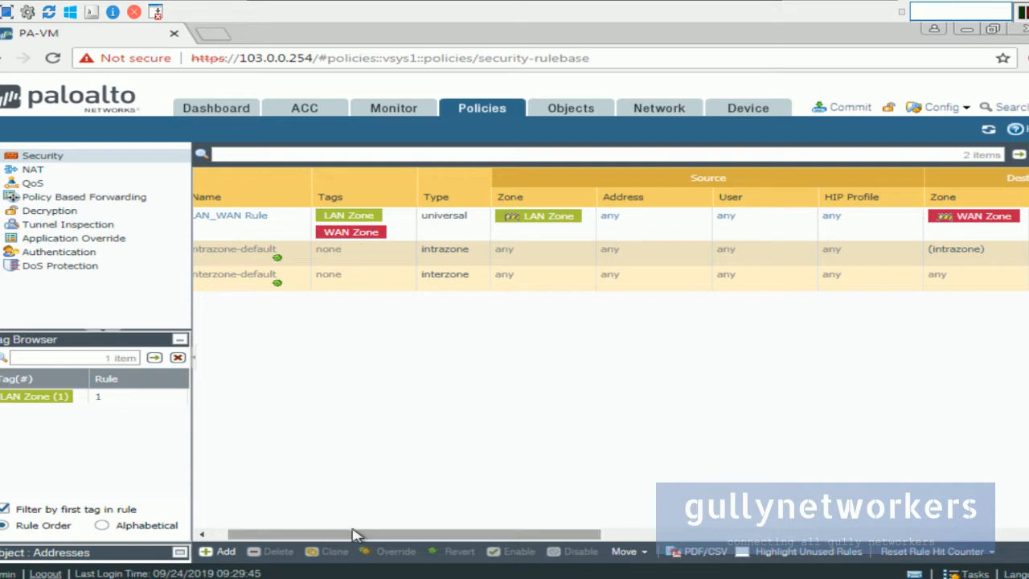
left_click_drag(356, 533, 265, 511)
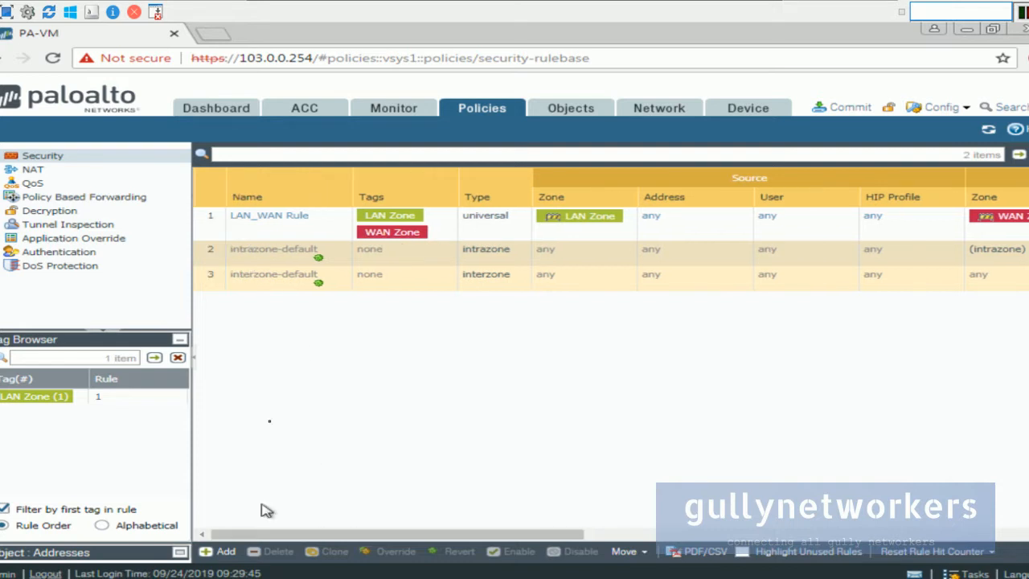
Step: Change LAN_WAN Rule's type from universal to interzone and save it
left_click(285, 217)
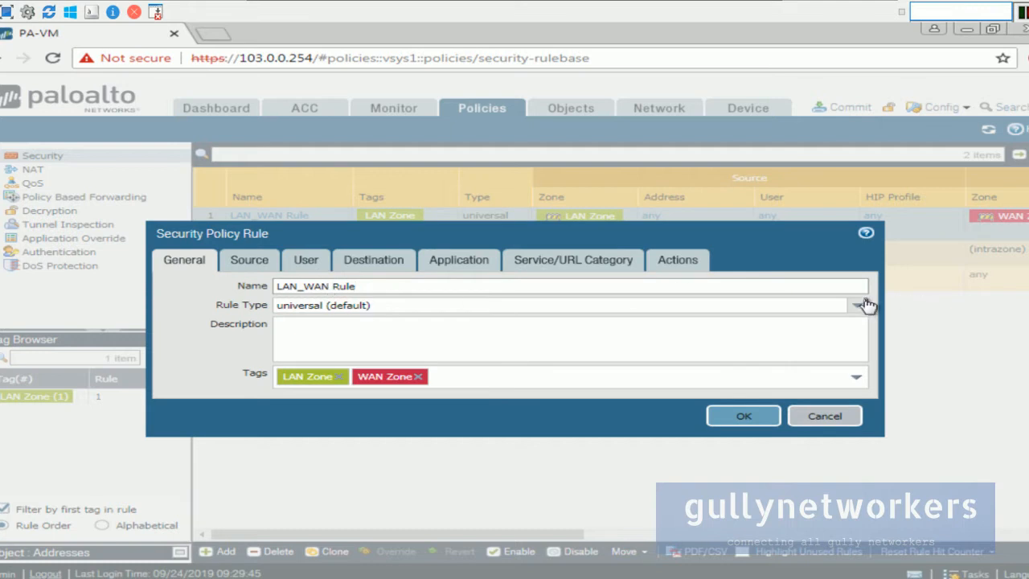
left_click(864, 303)
left_click(322, 350)
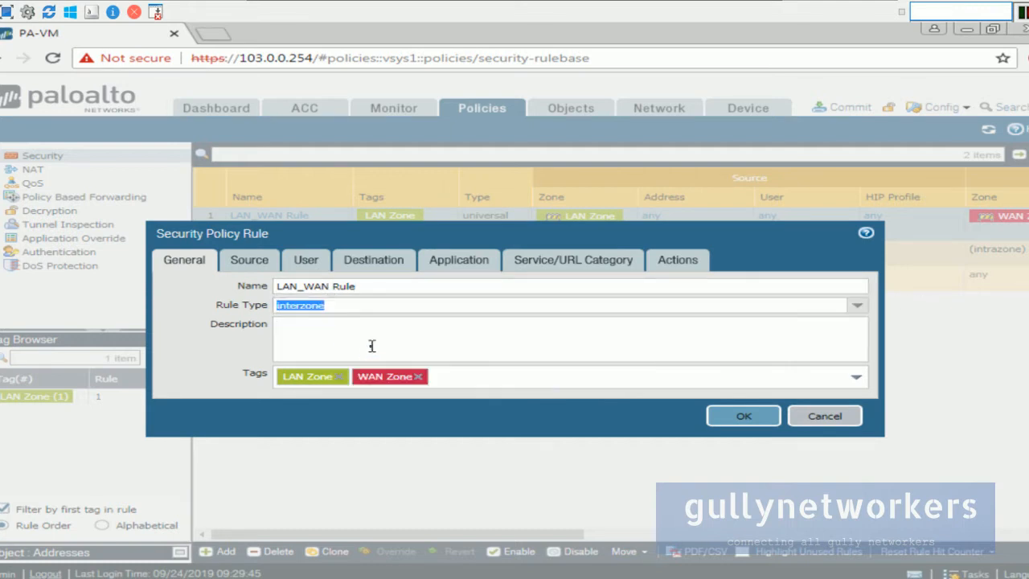
left_click(857, 304)
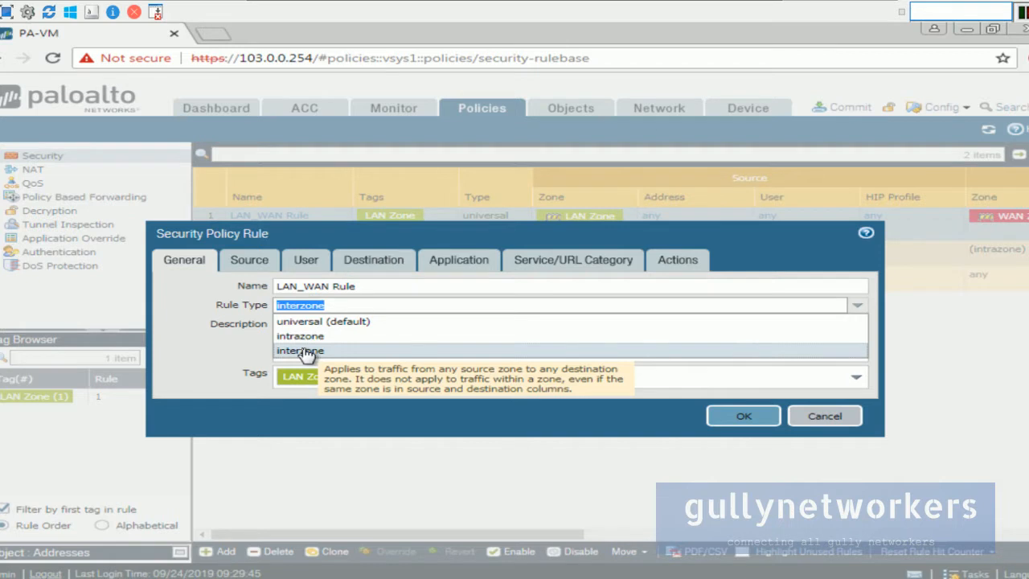
left_click(731, 431)
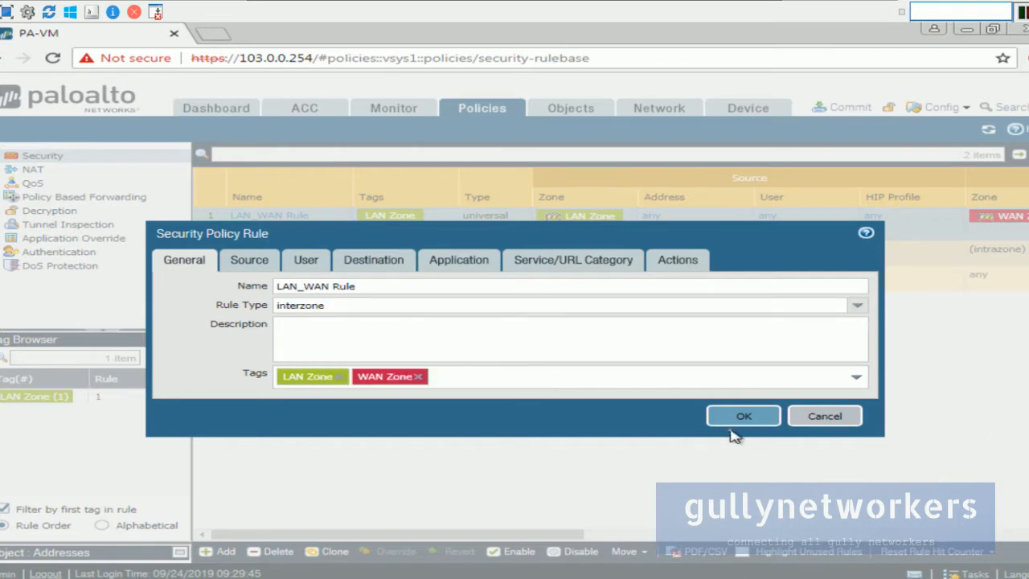
left_click(736, 418)
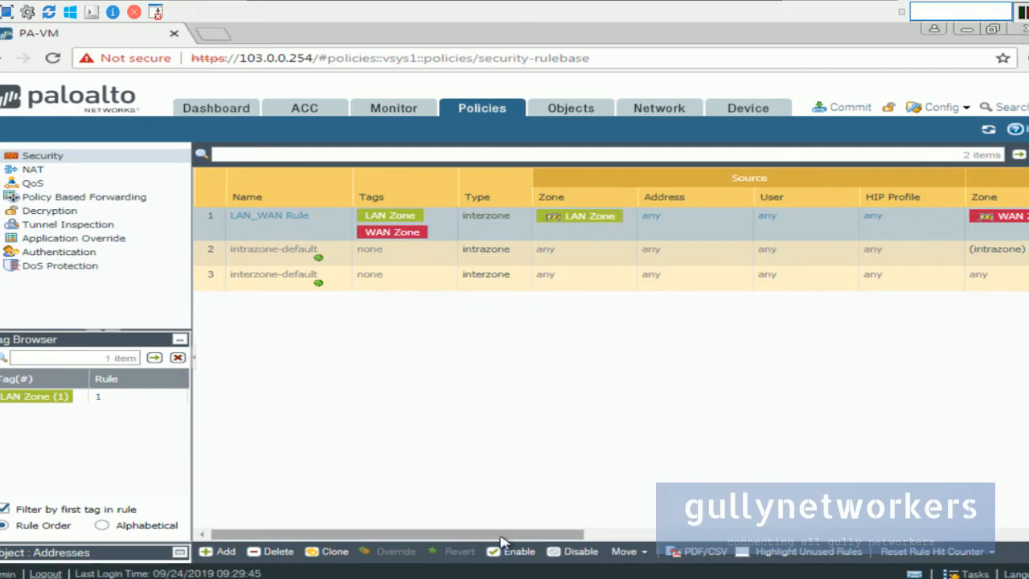
scroll(501, 542, "right", 3)
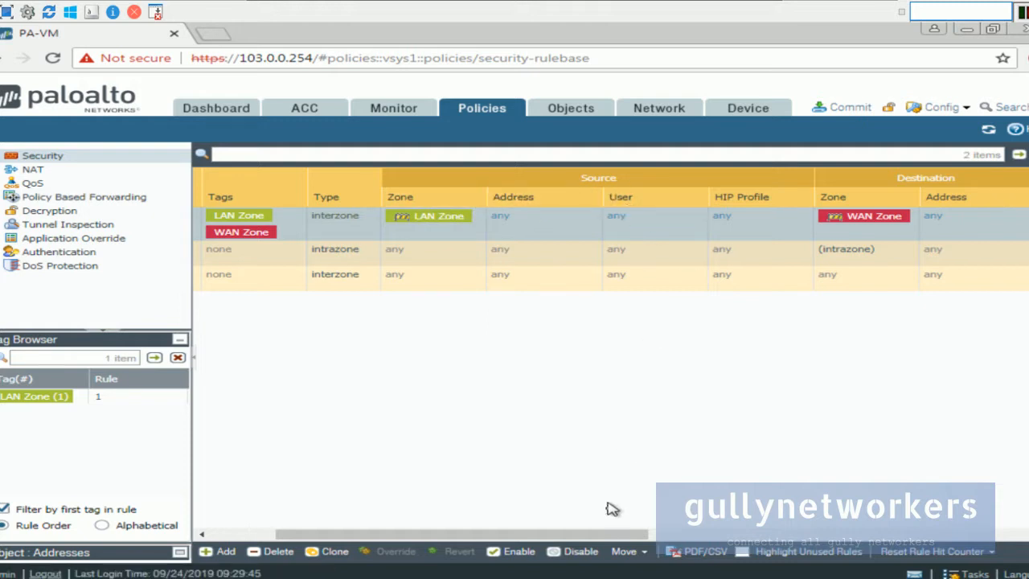
left_click_drag(598, 536, 720, 530)
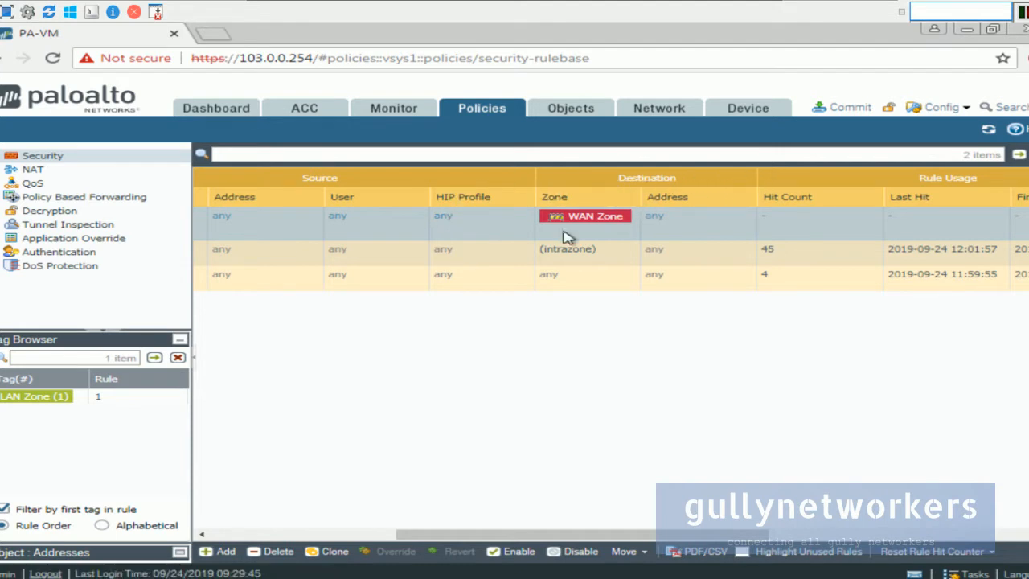
left_click_drag(609, 534, 776, 492)
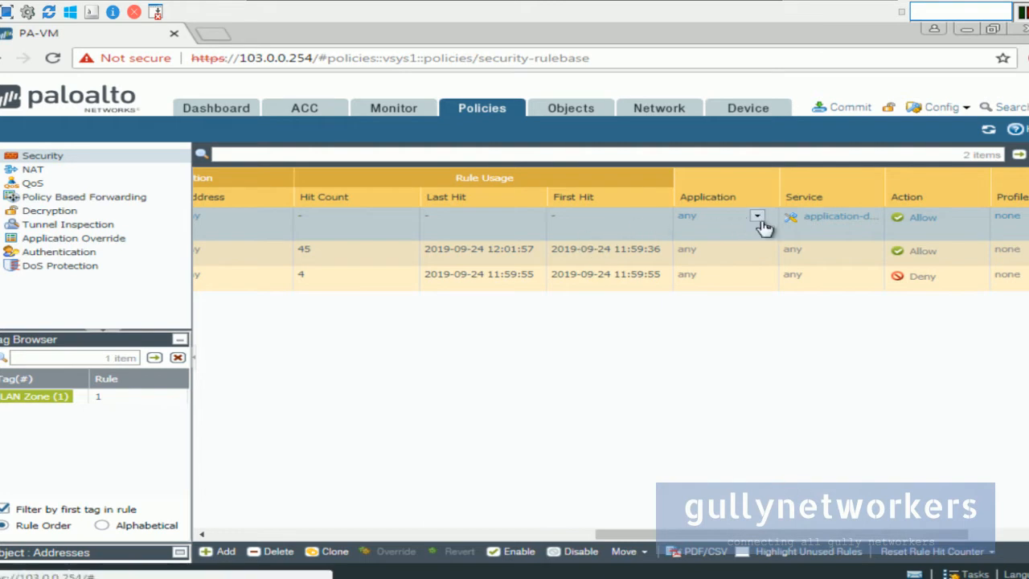
left_click_drag(782, 536, 866, 537)
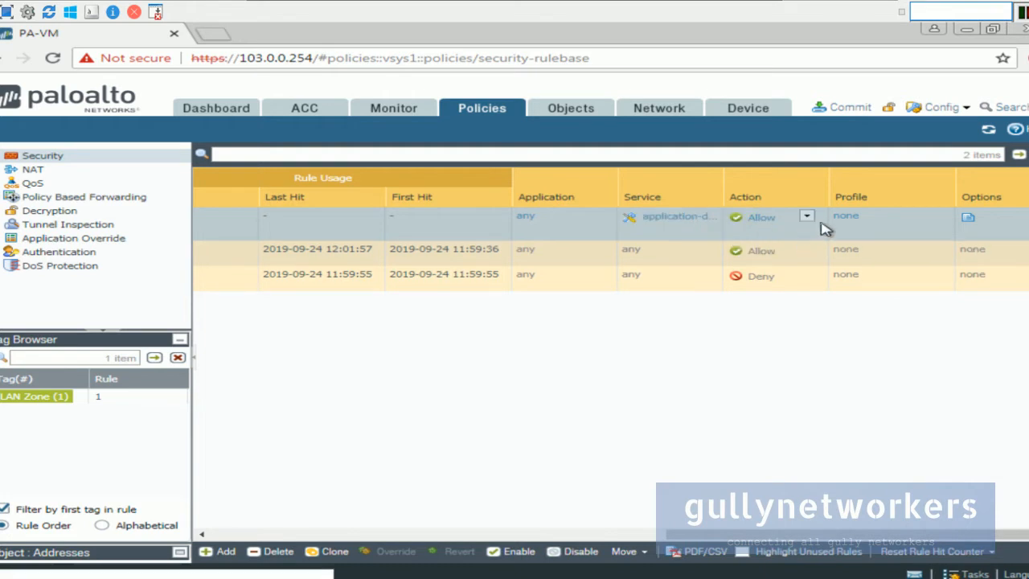
left_click(806, 219)
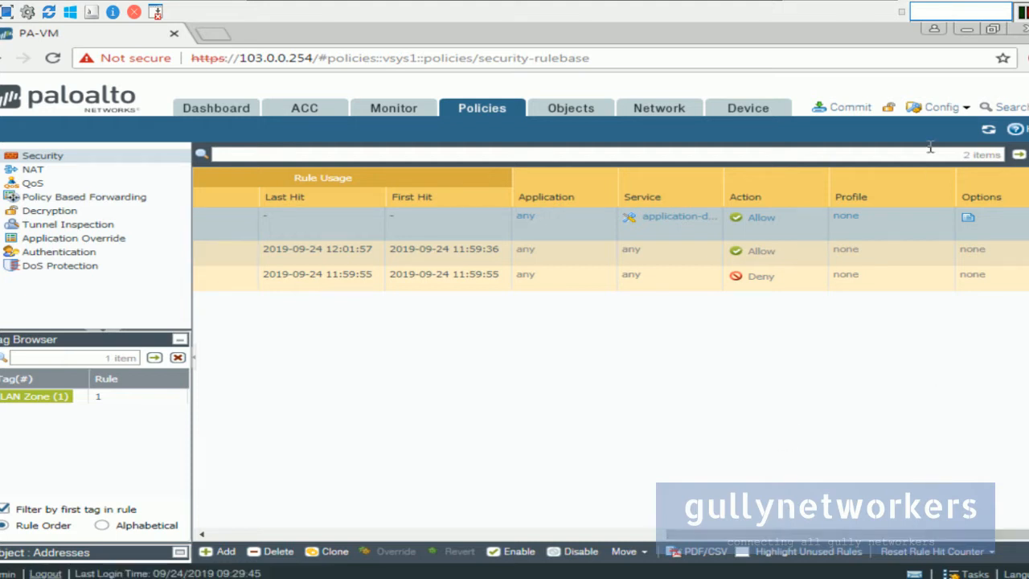
left_click_drag(888, 537, 330, 533)
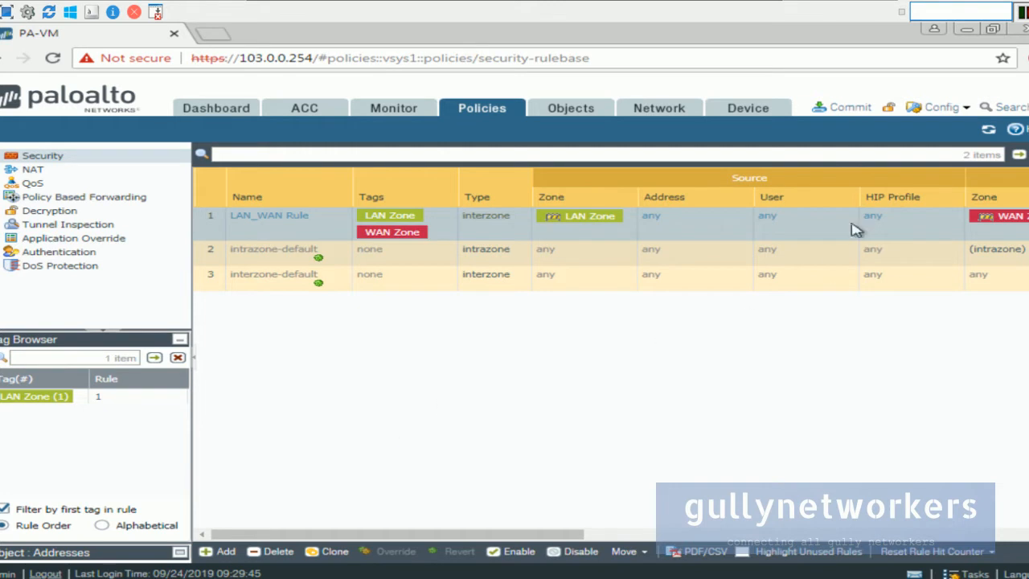
Step: Commit the policy changes and close the successful commit status
left_click(850, 109)
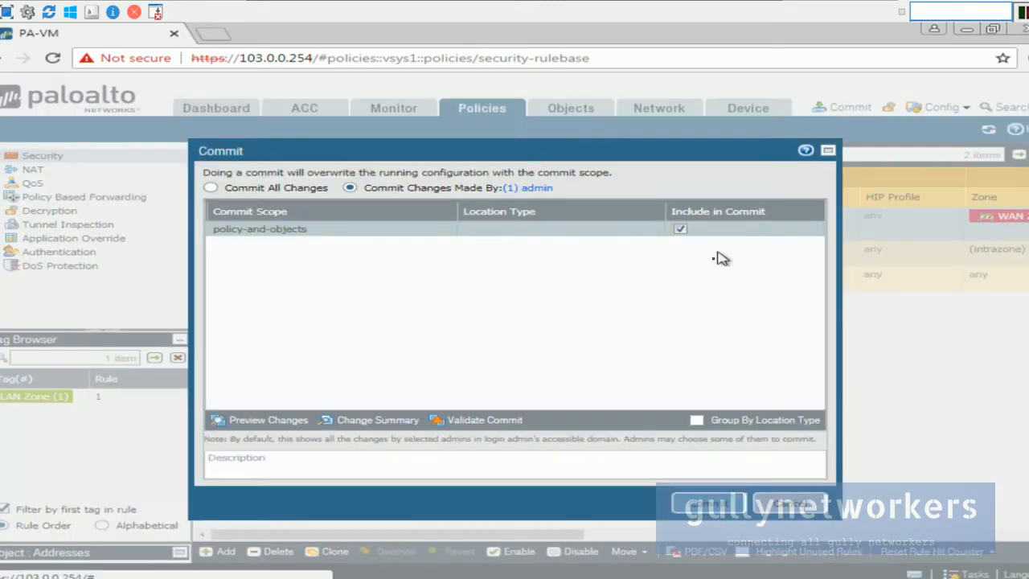
left_click(708, 503)
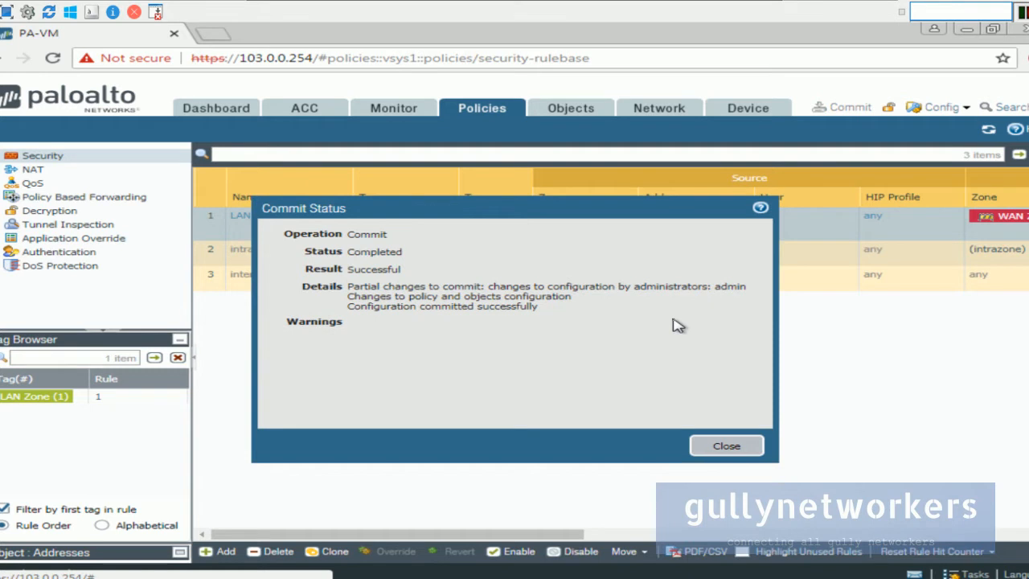
left_click(725, 447)
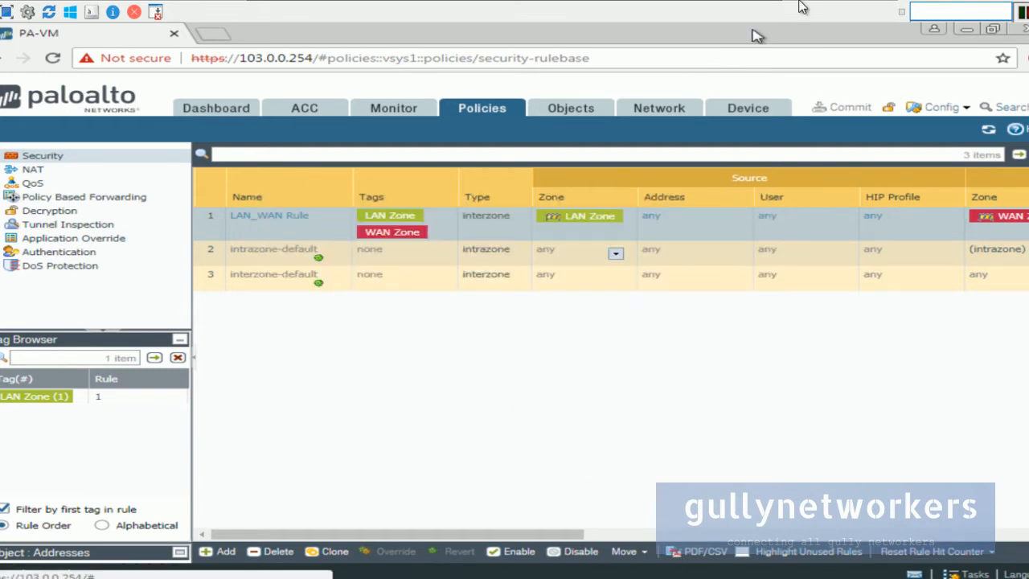
Step: Minimize the ADMIN-PC console and bring the Win_LAN_PC console over the topology
left_click(746, 11)
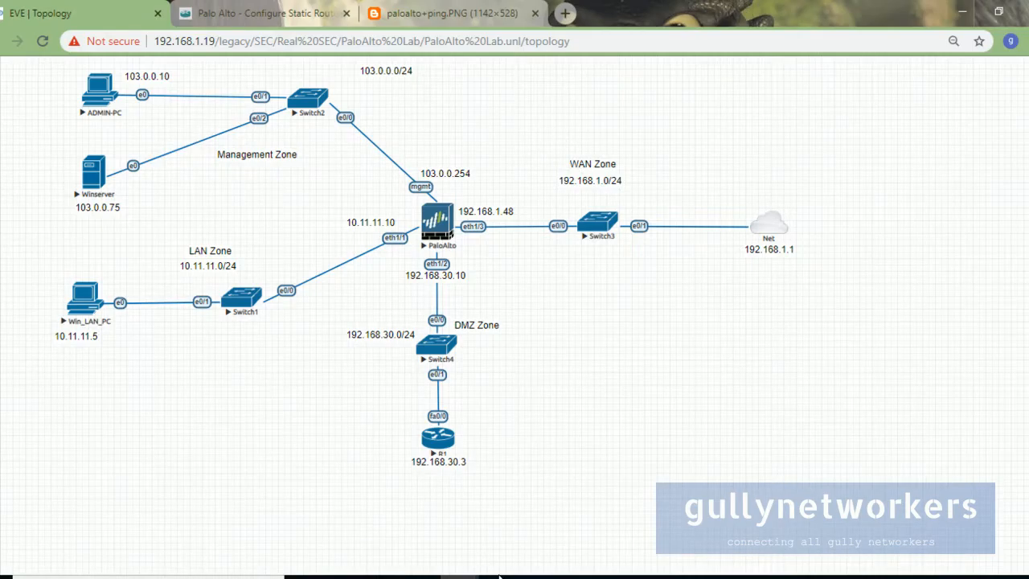
mouse_move(575, 576)
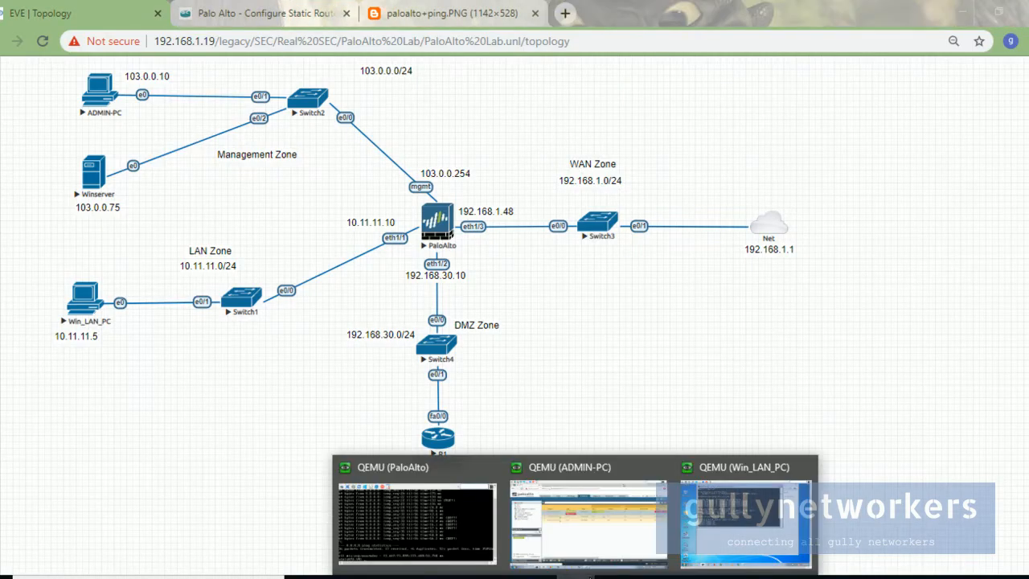
left_click(755, 522)
left_click(745, 521)
left_click_drag(352, 153, 461, 283)
Step: Clear the screen with cls and ping 8.8.8.8, which ends with 100% loss
type("cls")
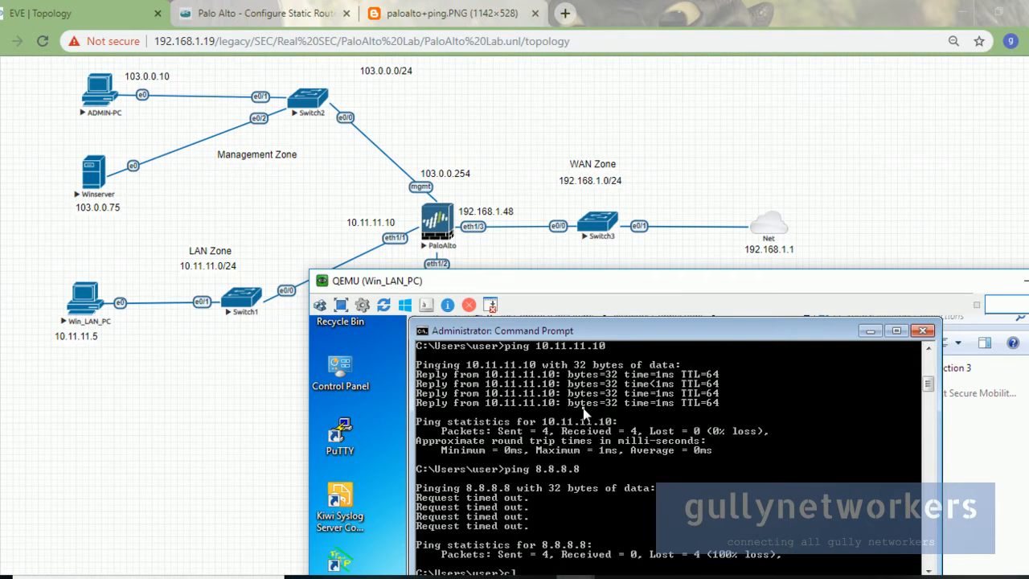
key("Return")
type("ping 8.8.8.8")
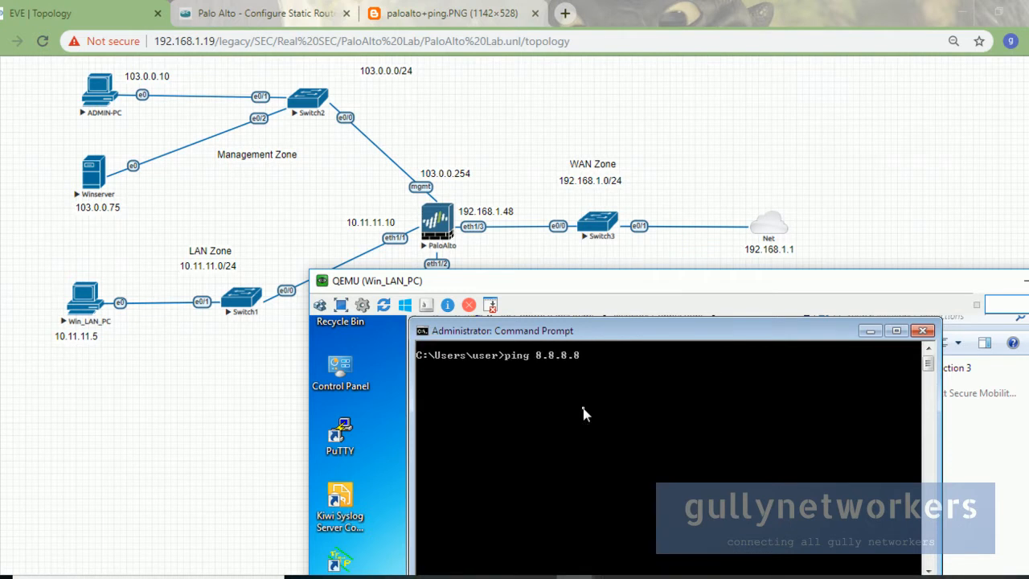
key("Return")
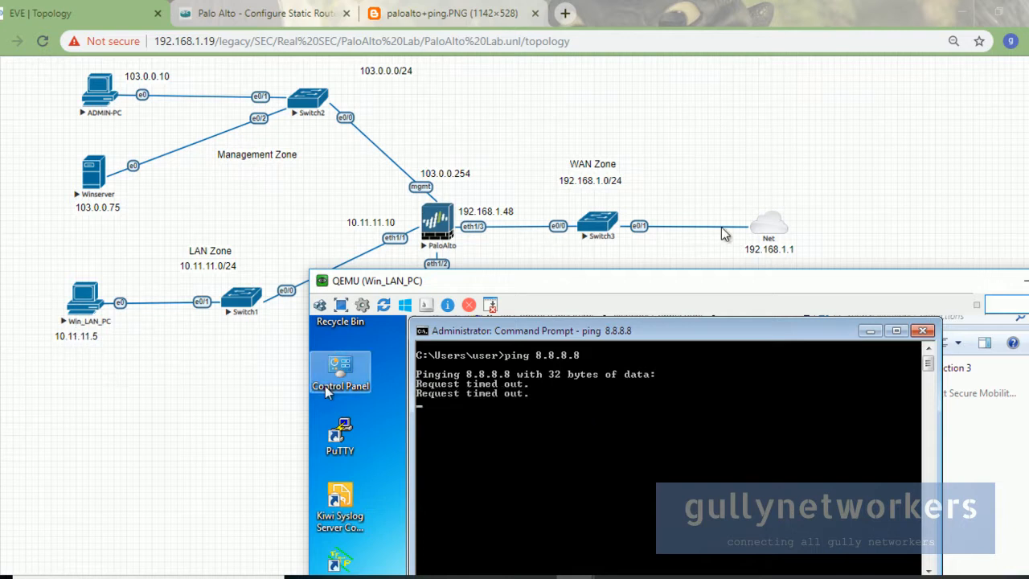
Step: Reposition the LAN PC console, then minimize it to show the full topology
left_click_drag(696, 283, 701, 329)
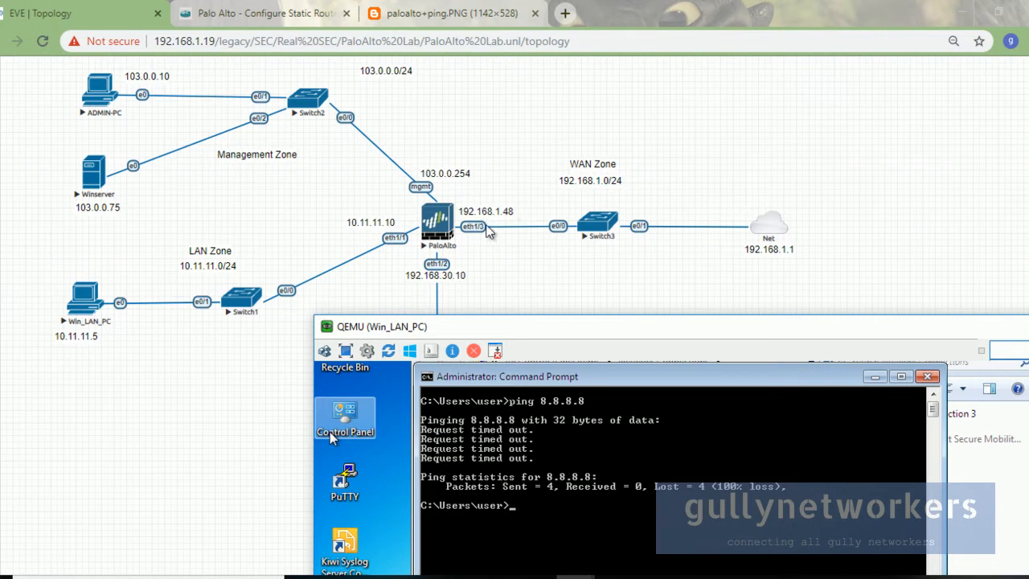
left_click_drag(567, 328, 456, 203)
left_click(900, 211)
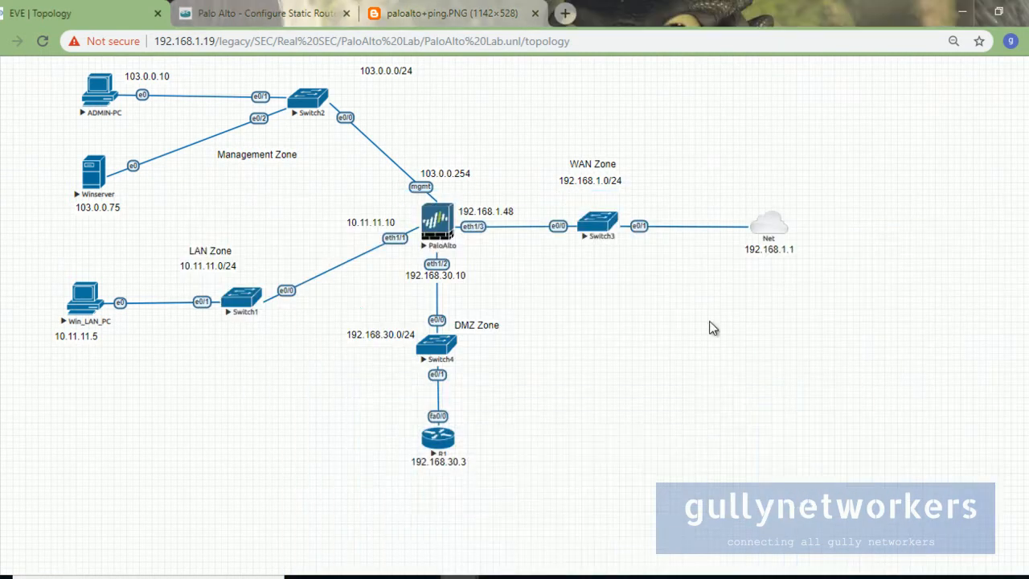
Step: On the admin PC's firewall console, start a new rule under Policies > NAT
mouse_move(589, 573)
left_click(613, 491)
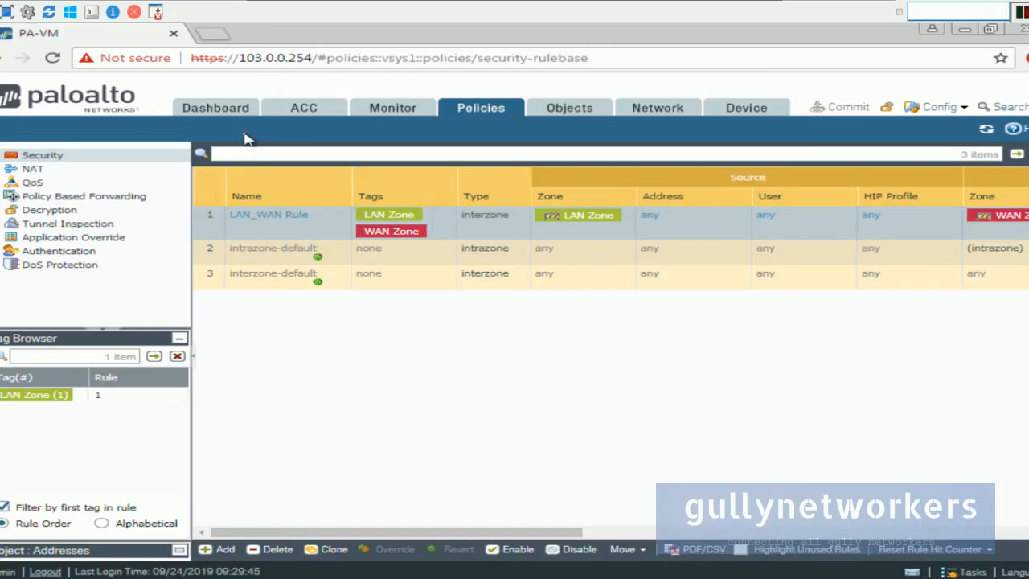
left_click(42, 172)
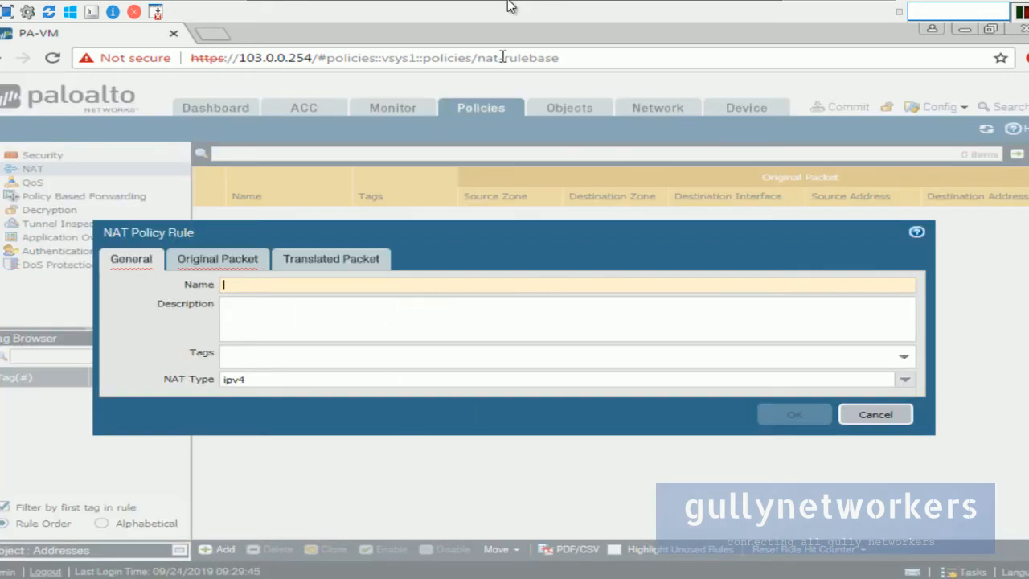
left_click(753, 8)
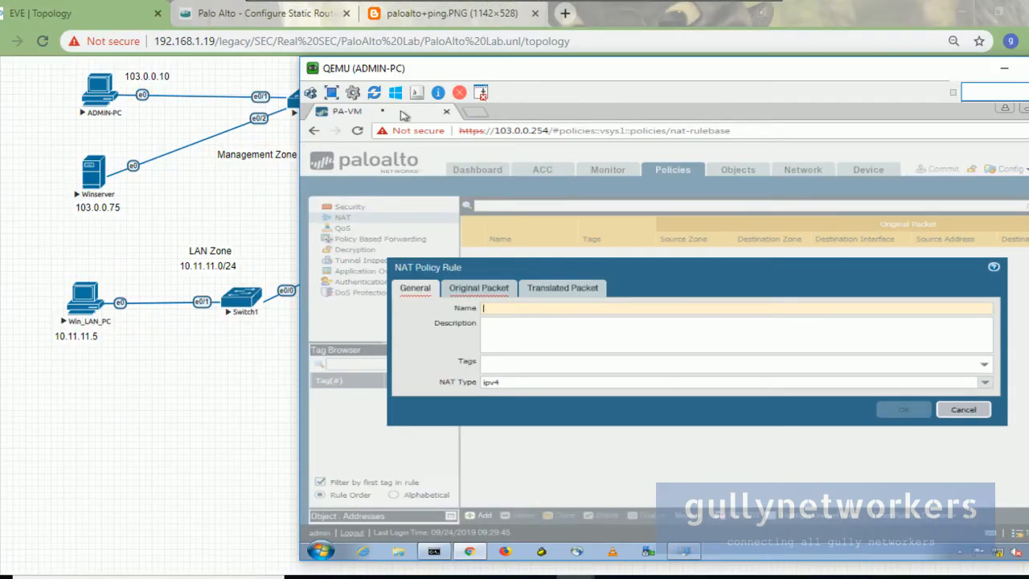
Step: Open the blog's Configure Dynamic NAT screenshot nat1.PNG in a new tab and view it
left_click(265, 13)
scroll(328, 285, "down", 3)
scroll(426, 298, "down", 10)
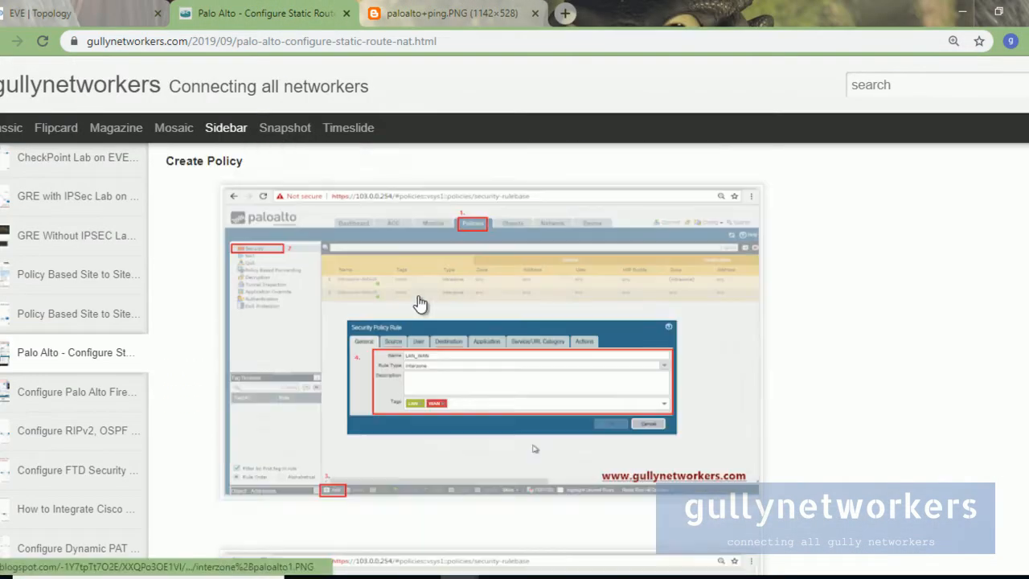
scroll(356, 394, "down", 7)
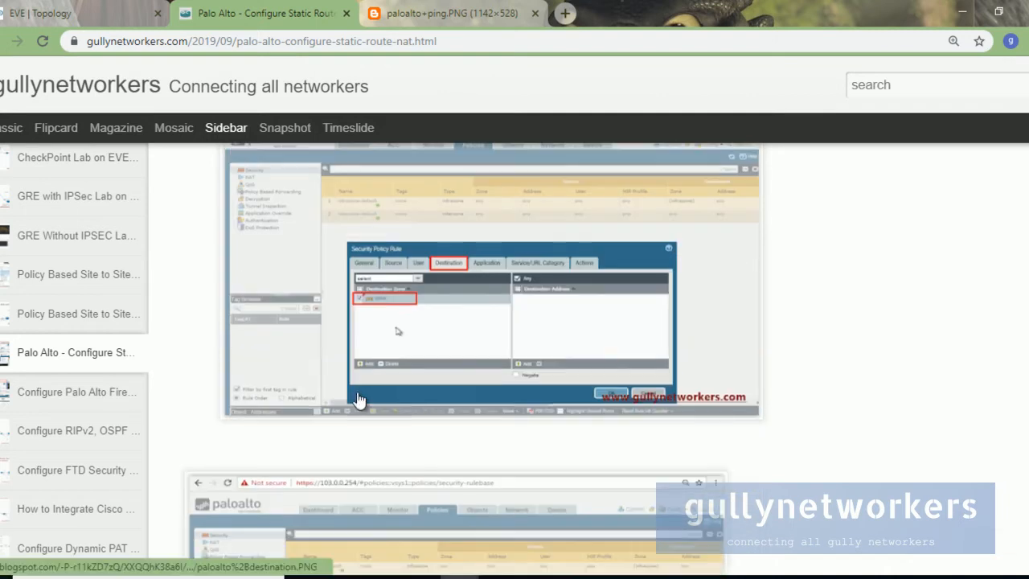
scroll(357, 394, "down", 2)
scroll(358, 394, "down", 2)
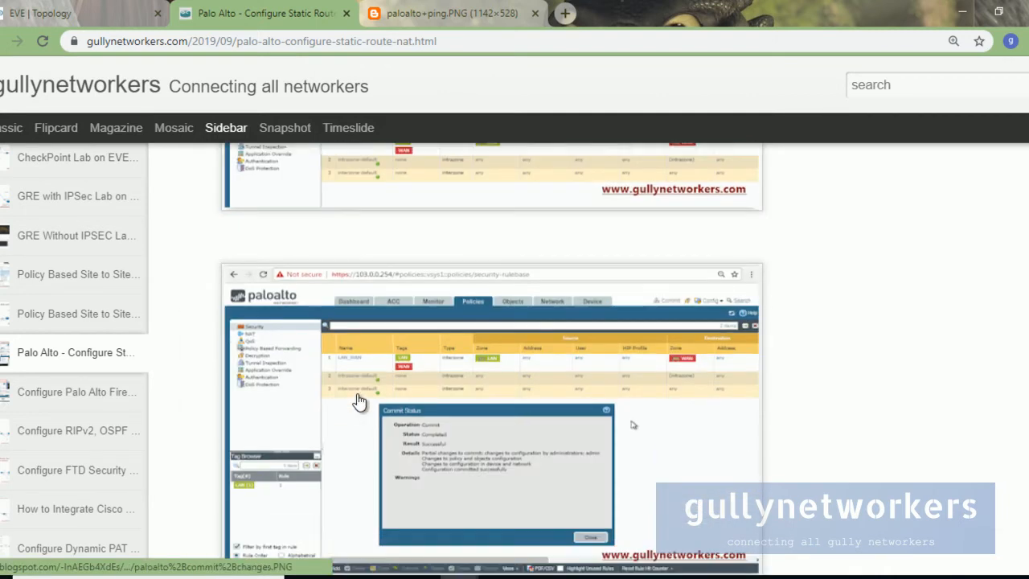
scroll(360, 400, "down", 5)
scroll(360, 401, "down", 4)
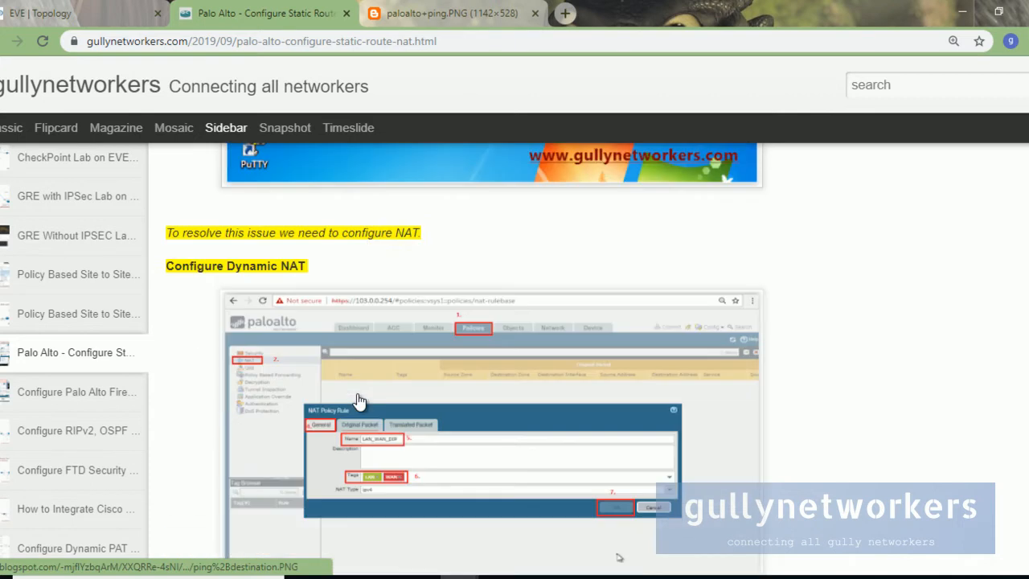
scroll(359, 402, "down", 3)
right_click(426, 339)
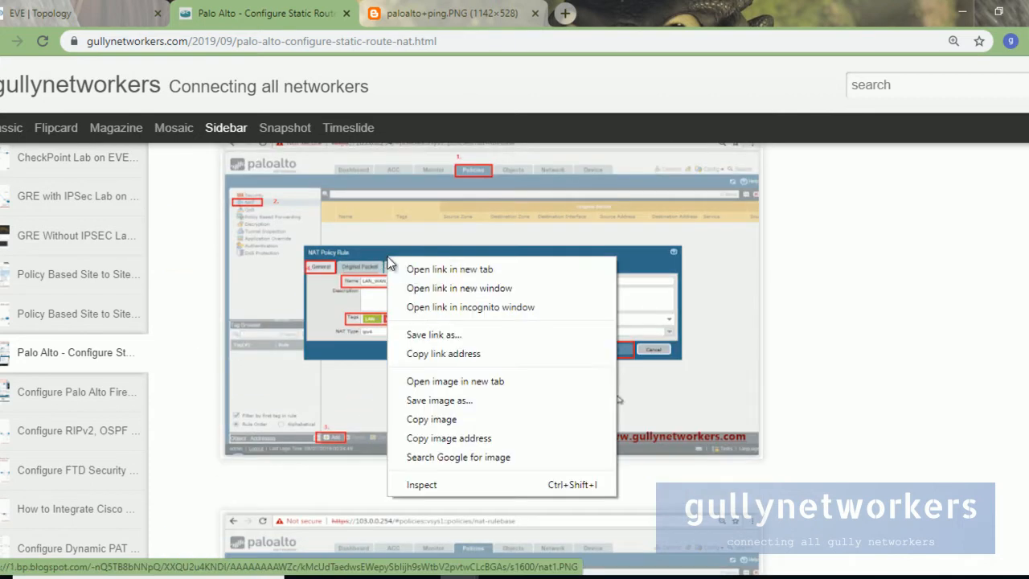
left_click(434, 268)
left_click(448, 15)
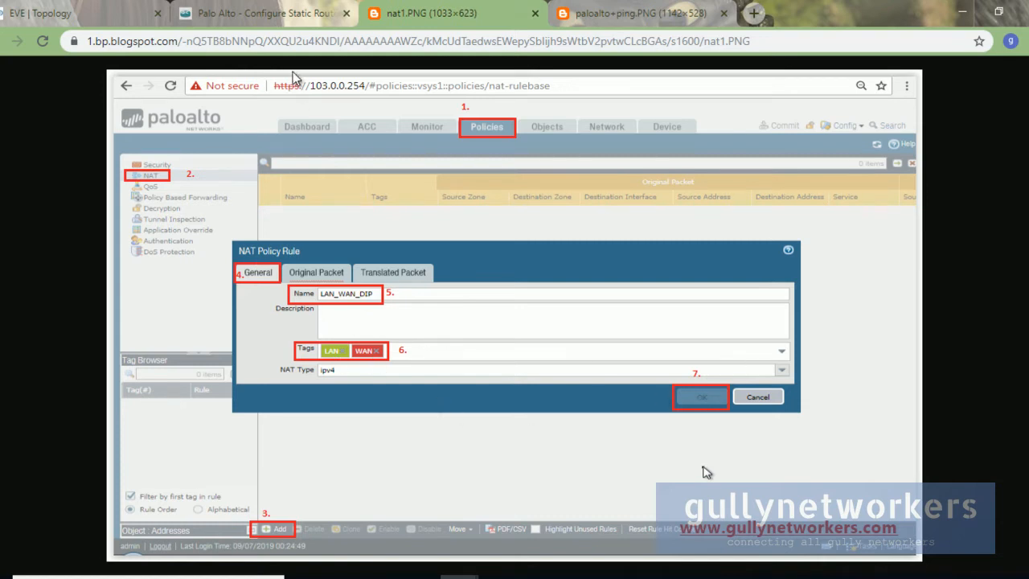
Step: Open the second NAT screenshot, nat2, in its own tab and view it
left_click(266, 13)
scroll(499, 364, "down", 3)
scroll(498, 364, "down", 1)
right_click(454, 326)
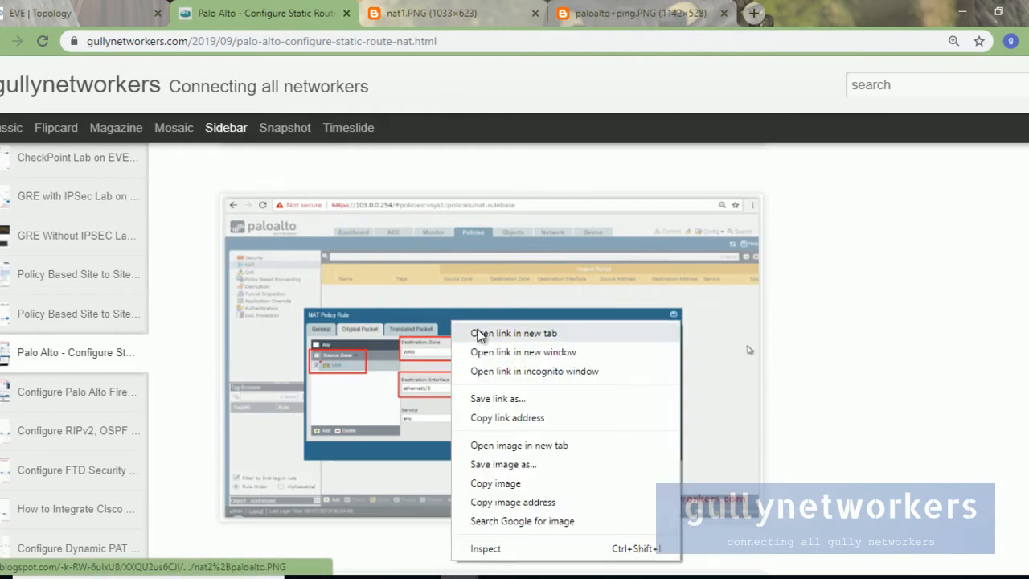
left_click(514, 333)
left_click(568, 12)
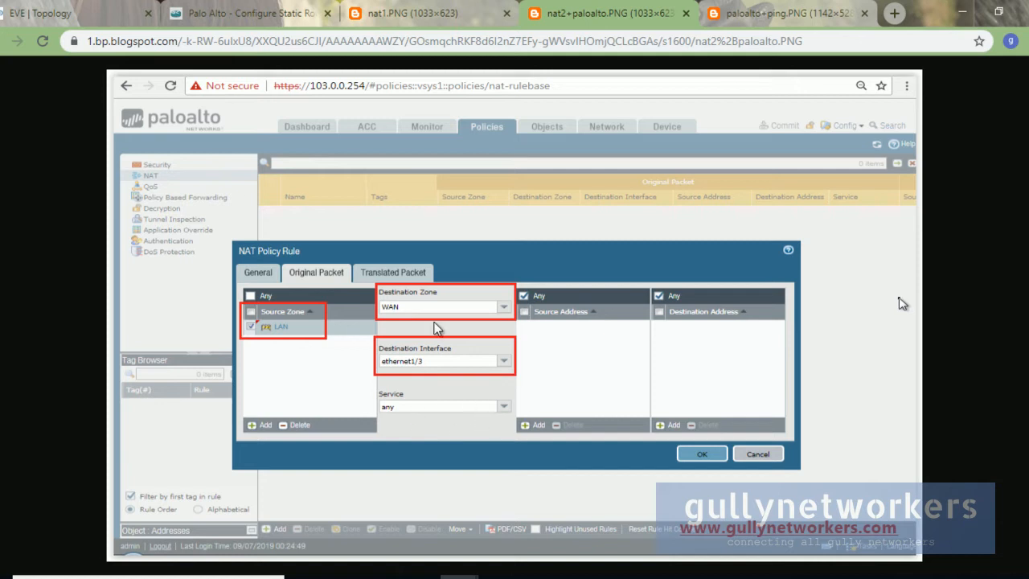
Step: Open the third NAT screenshot, nat3, in a new tab, then return to nat1.PNG
left_click(259, 11)
scroll(444, 366, "down", 5)
right_click(388, 298)
left_click(411, 300)
left_click(623, 13)
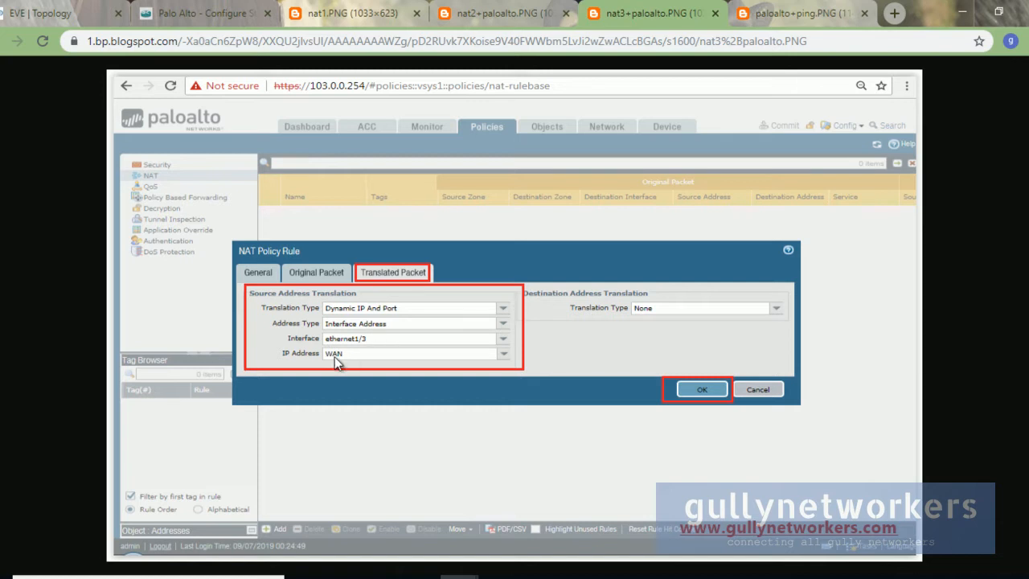
left_click(352, 14)
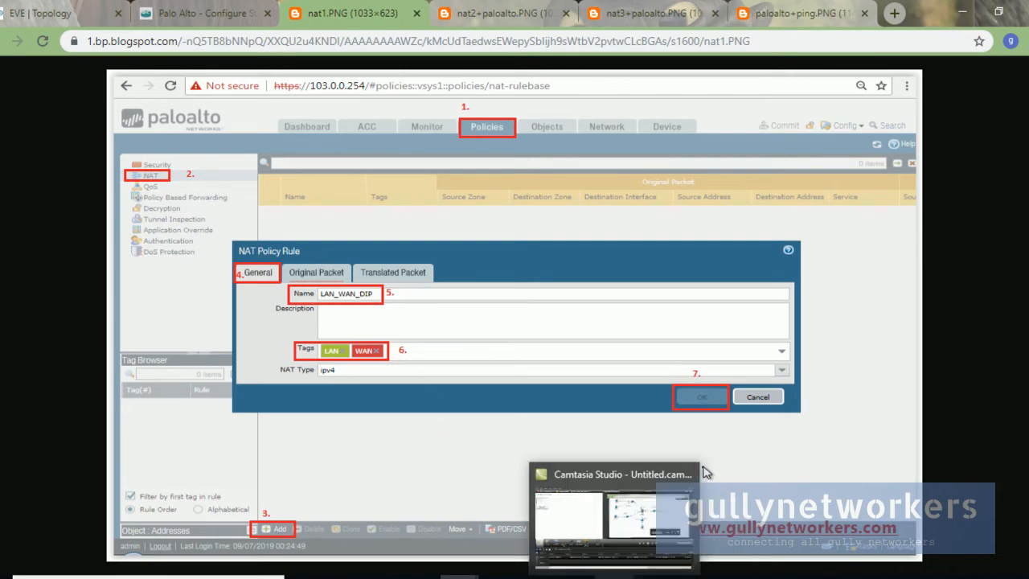
Step: Name the new NAT rule LAN_WAN_IP
mouse_move(562, 575)
left_click(563, 474)
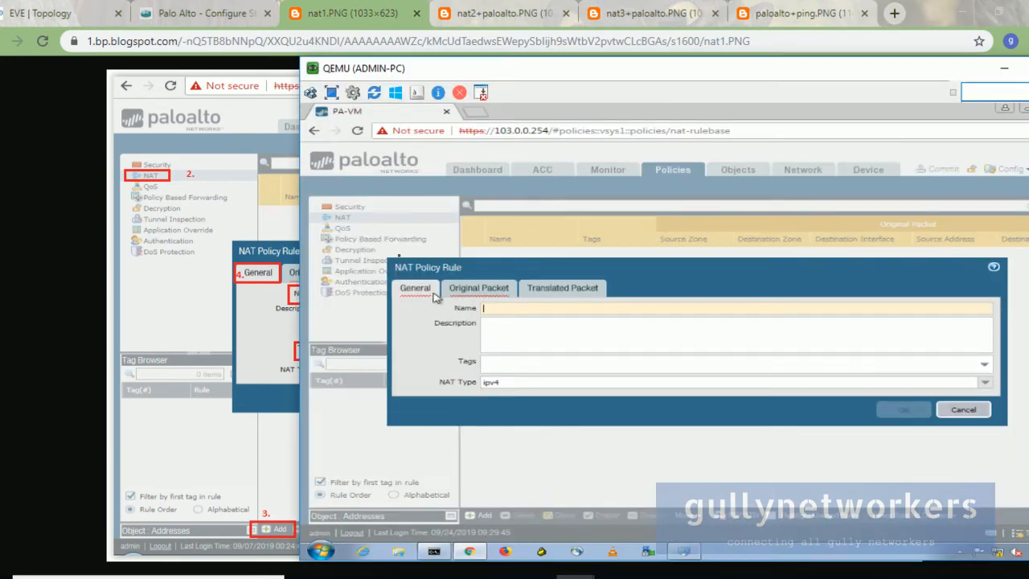
type("LAN_W")
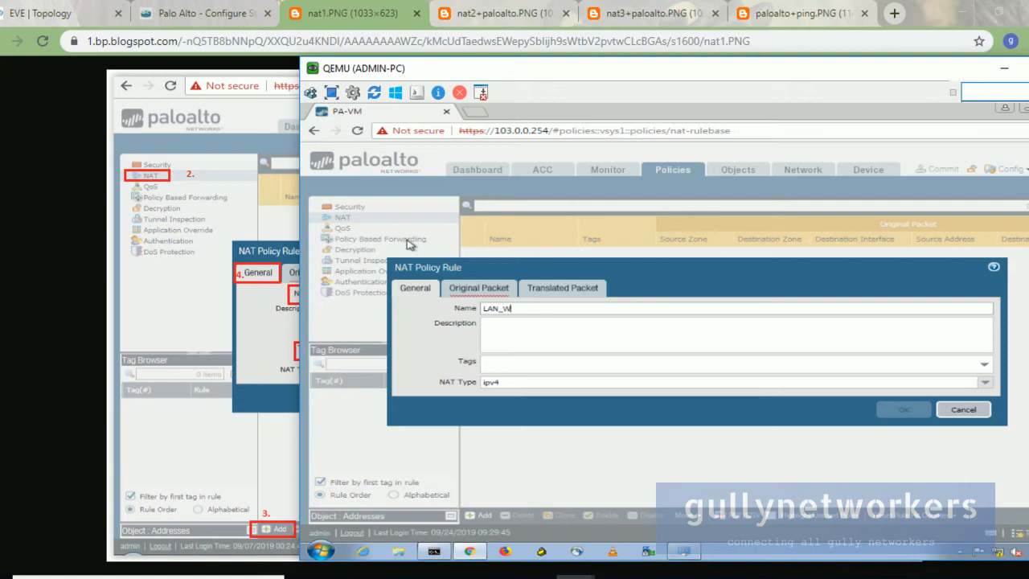
key("Tab")
Step: Tag the rule with LAN Zone and WAN Zone and keep NAT type ipv4
left_click(510, 368)
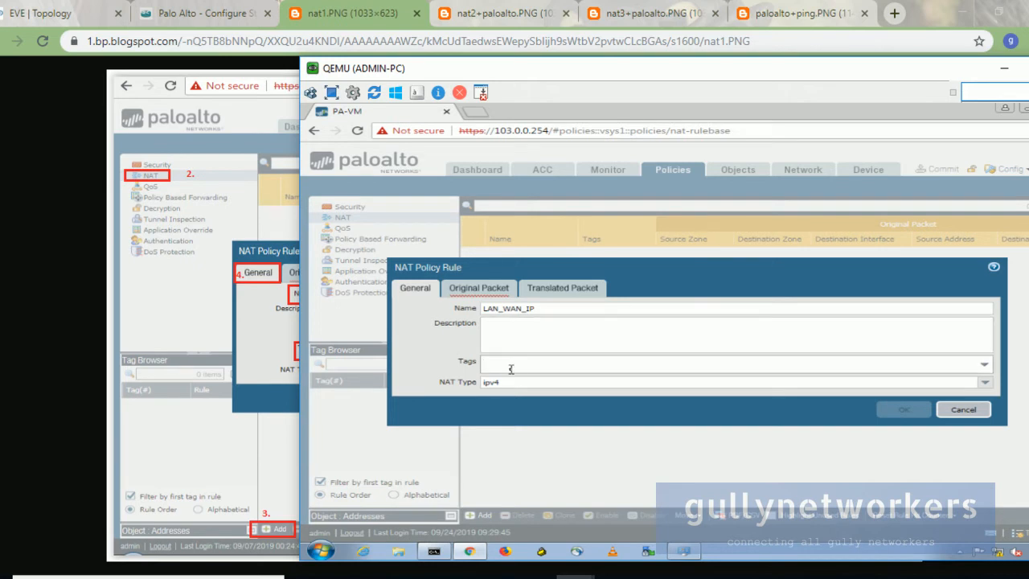
left_click(986, 364)
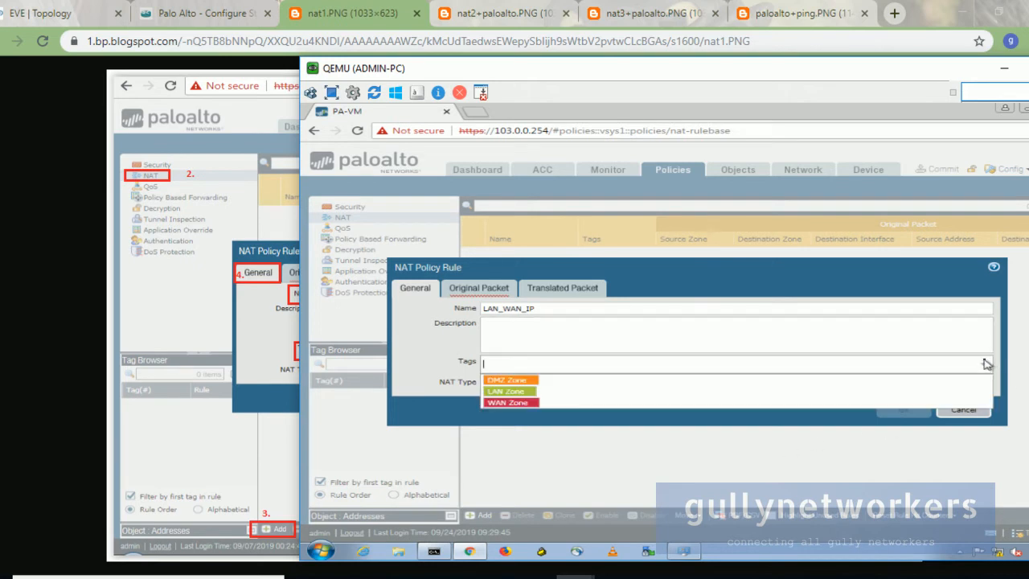
left_click(523, 391)
left_click(527, 392)
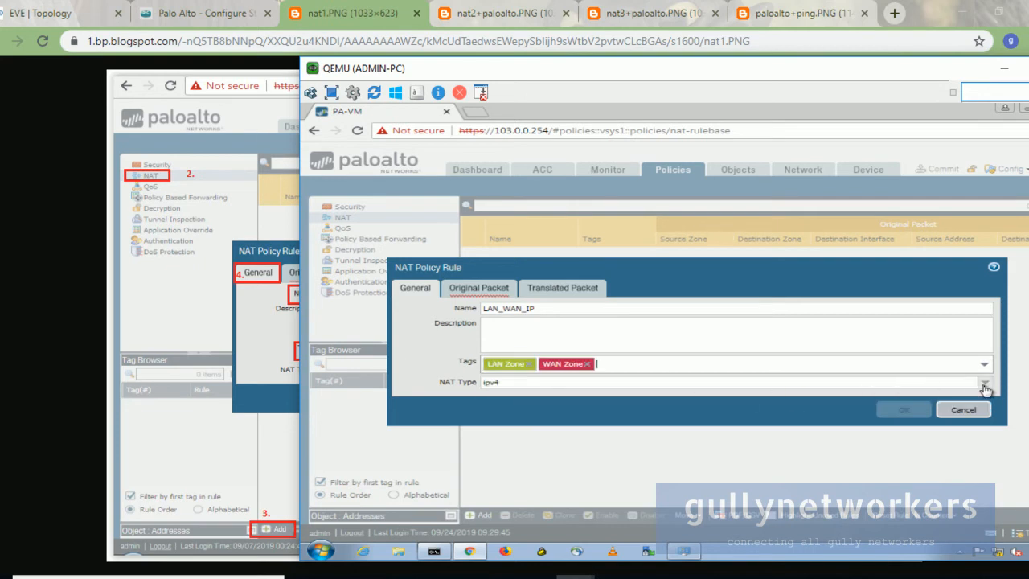
left_click(983, 384)
left_click(985, 389)
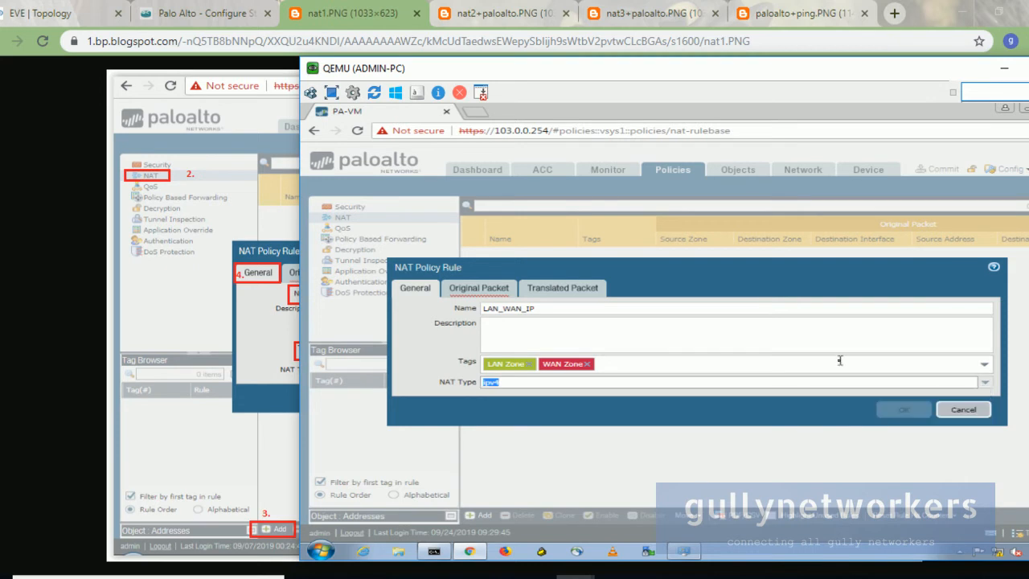
left_click(497, 296)
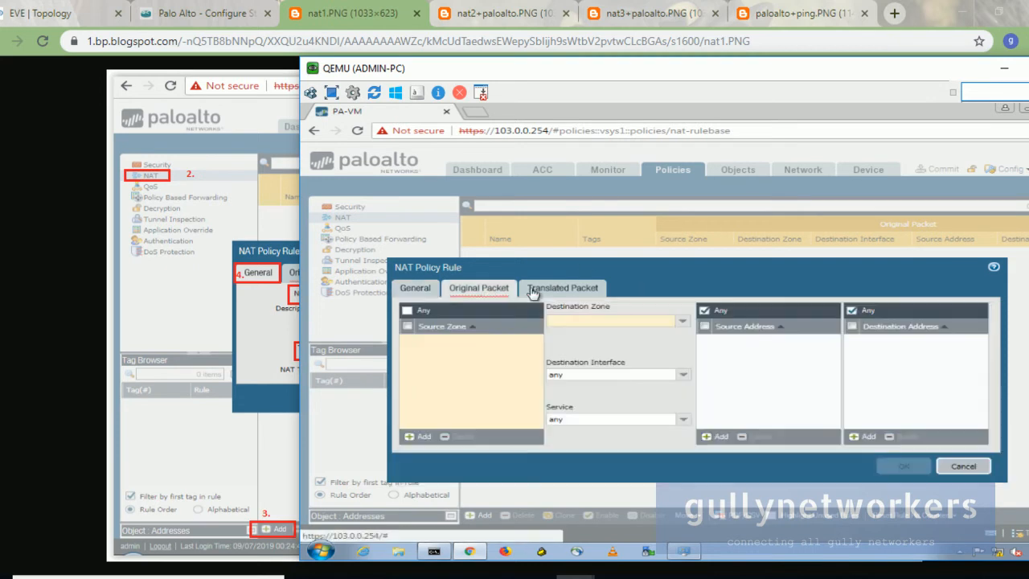
Step: Set the original packet's source zone to LAN Zone and destination zone to WAN Zone
left_click(419, 436)
left_click(442, 367)
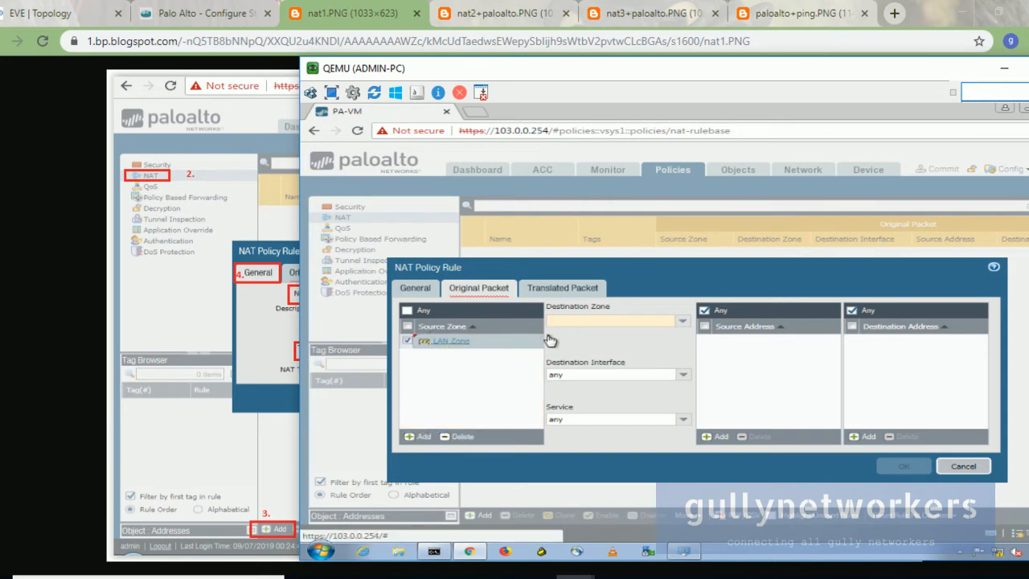
left_click(680, 325)
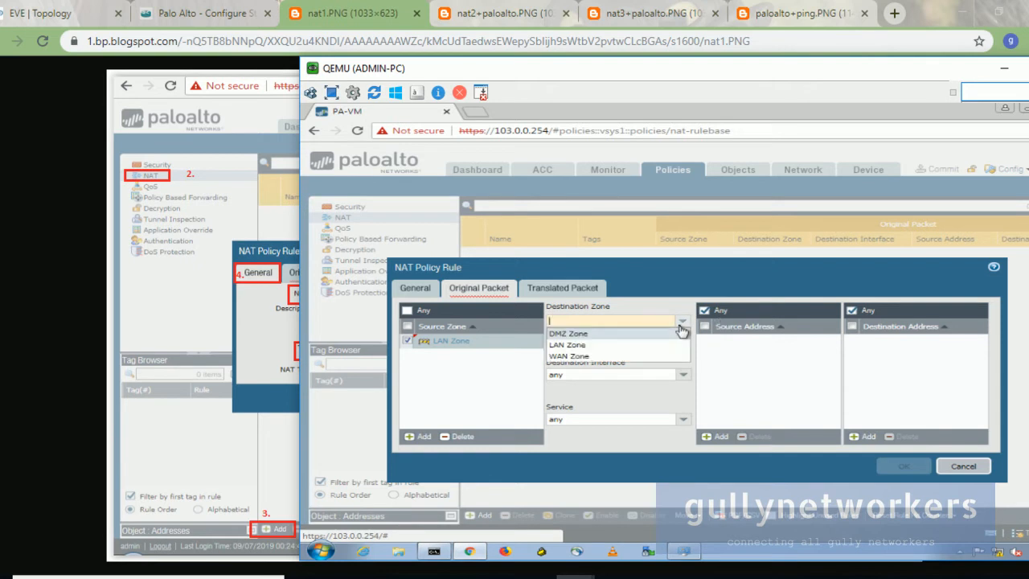
left_click(607, 356)
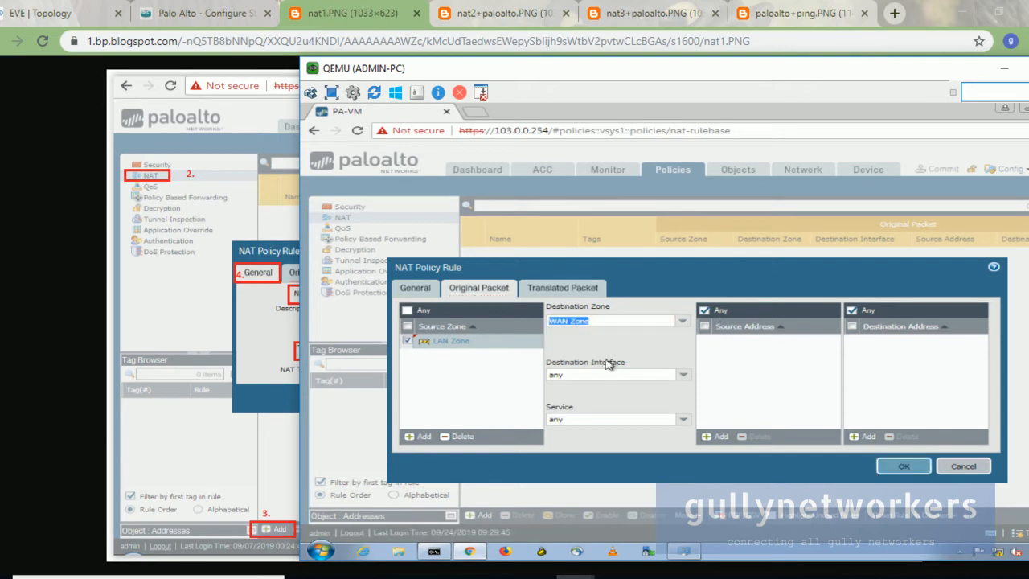
Step: Set the destination interface to ethernet1/3 after checking the EVE topology
left_click(683, 375)
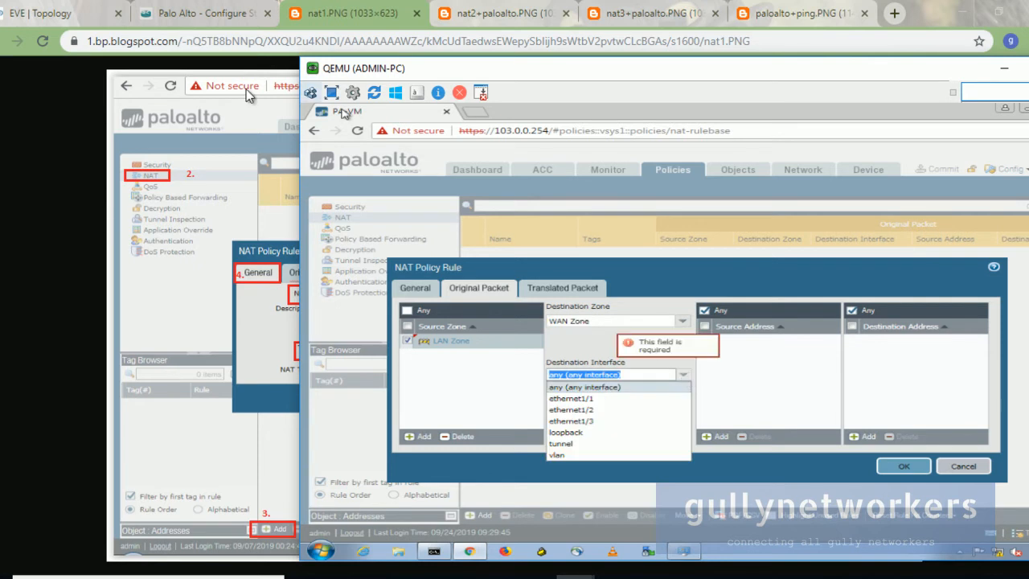
left_click(26, 7)
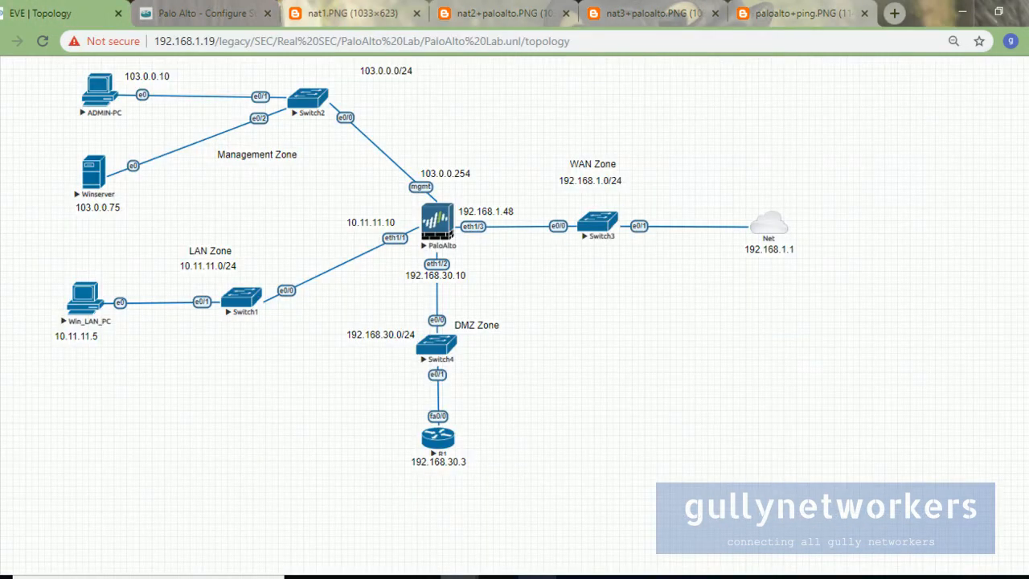
mouse_move(575, 575)
left_click(588, 522)
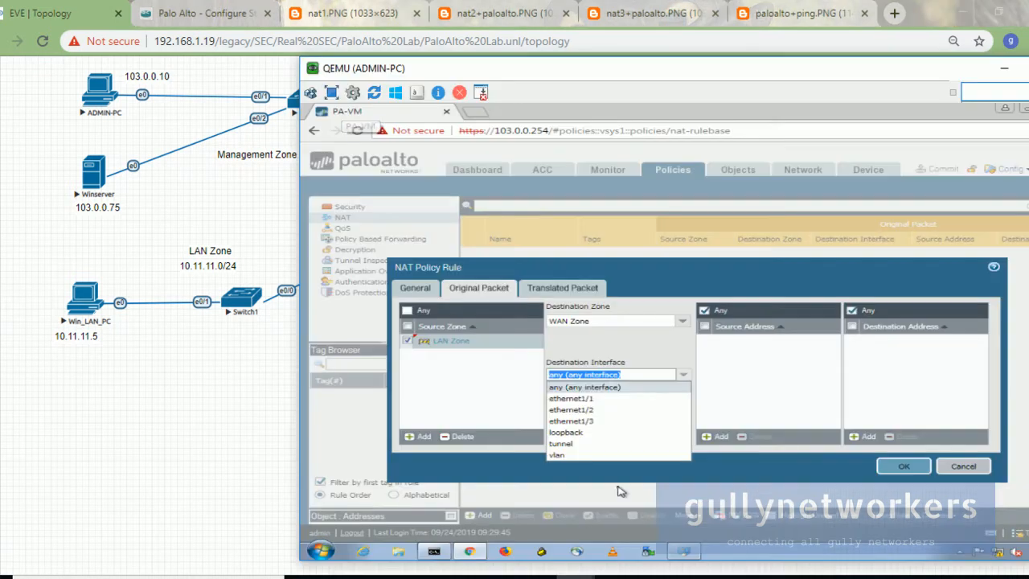
left_click_drag(391, 70, 663, 61)
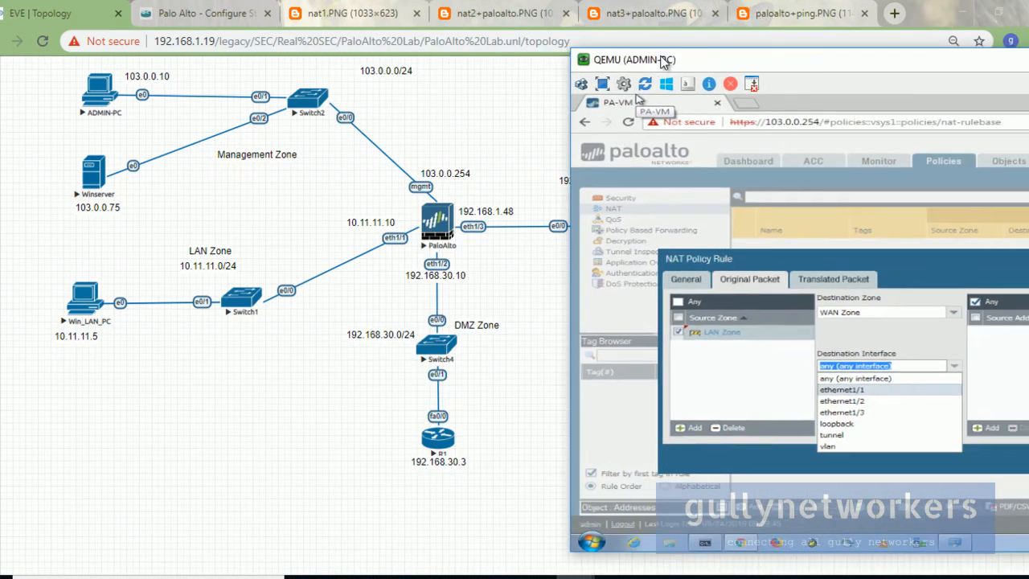
left_click(904, 415)
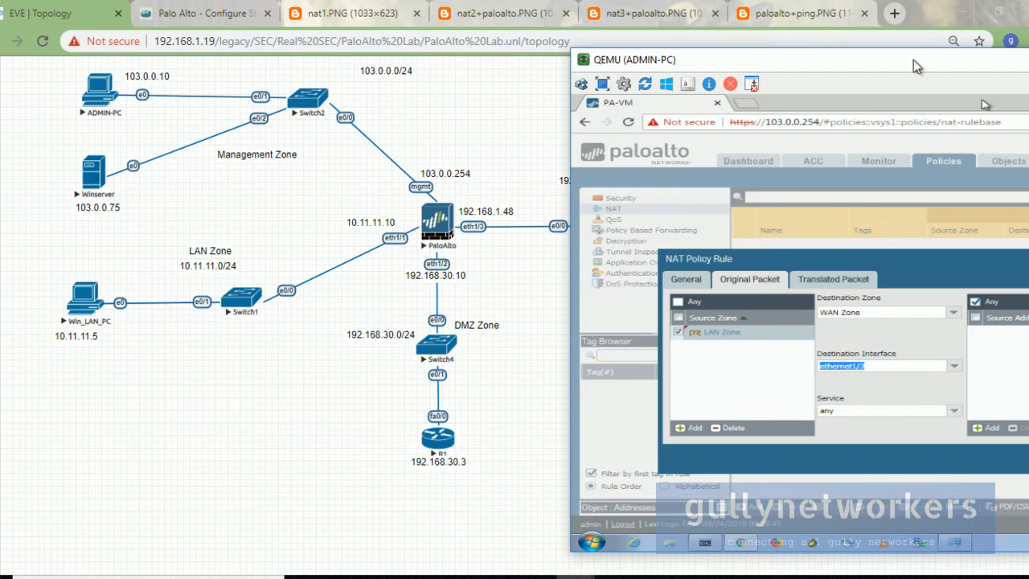
left_click_drag(915, 58, 667, 50)
double_click(667, 50)
left_click(334, 257)
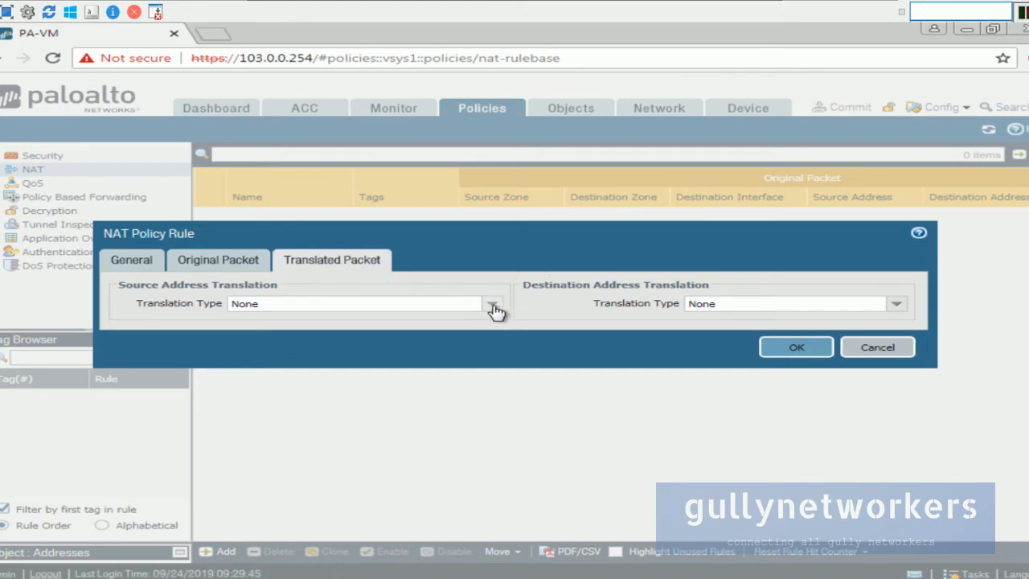
Step: Set source translation to Dynamic IP And Port using ethernet1/3's interface address WAN_IP
left_click(491, 306)
left_click(453, 320)
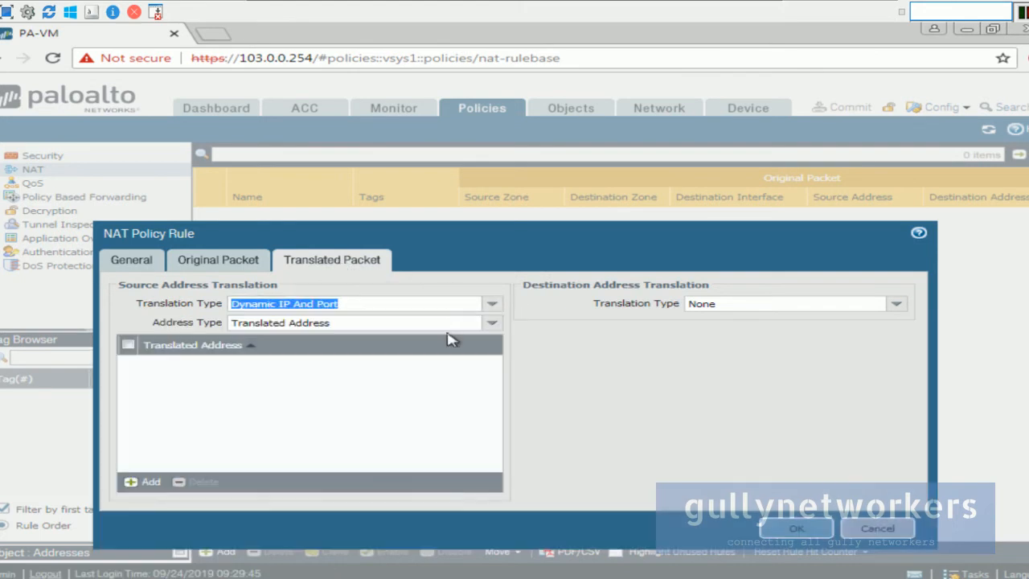
left_click(488, 324)
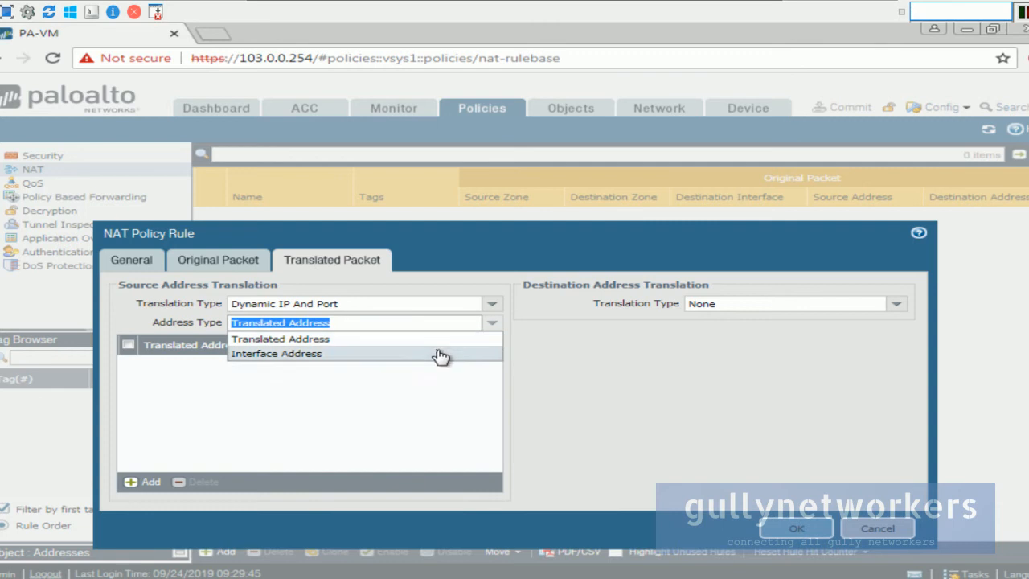
left_click(438, 354)
left_click(490, 344)
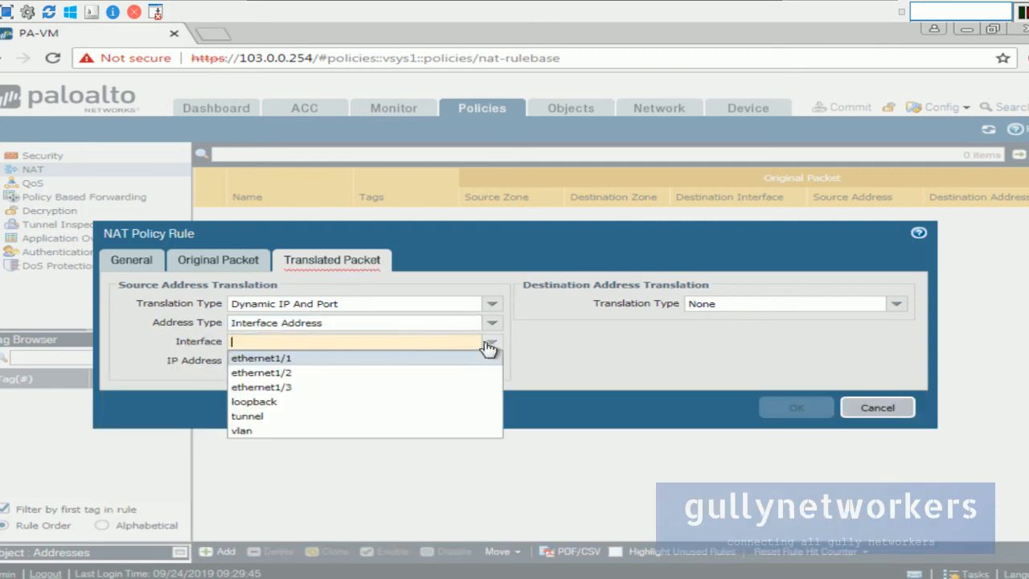
left_click(393, 394)
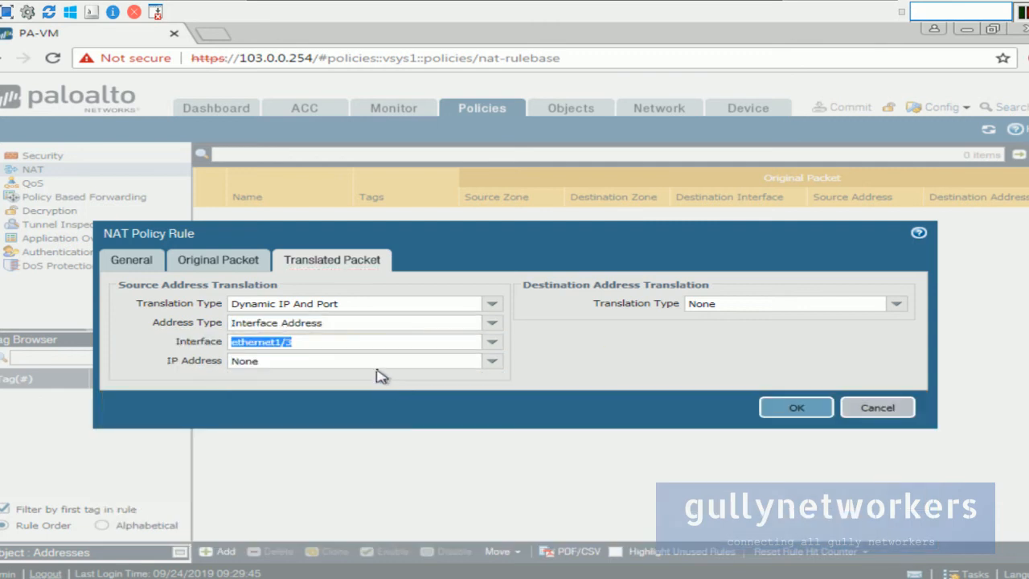
left_click(493, 361)
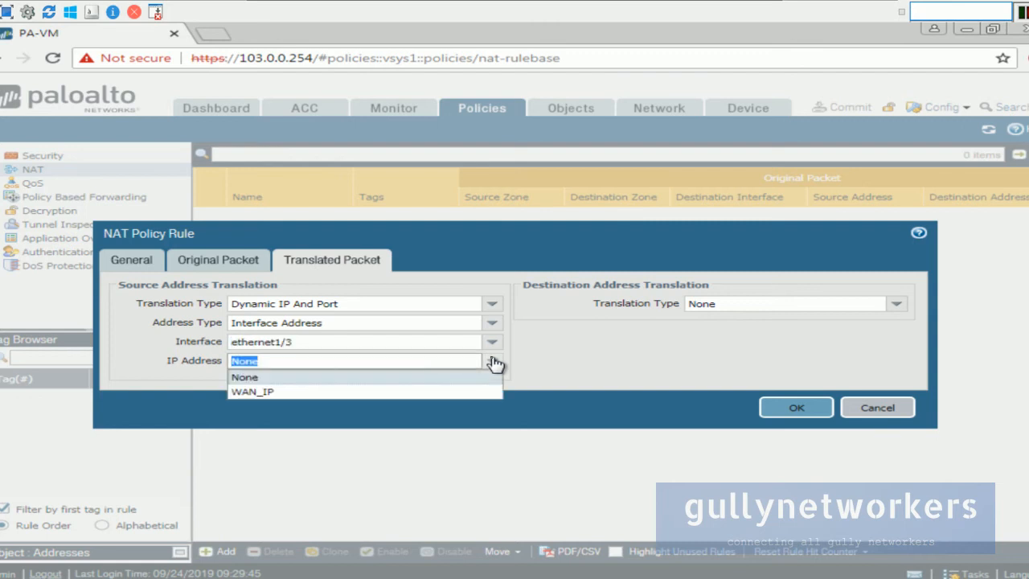
left_click(425, 394)
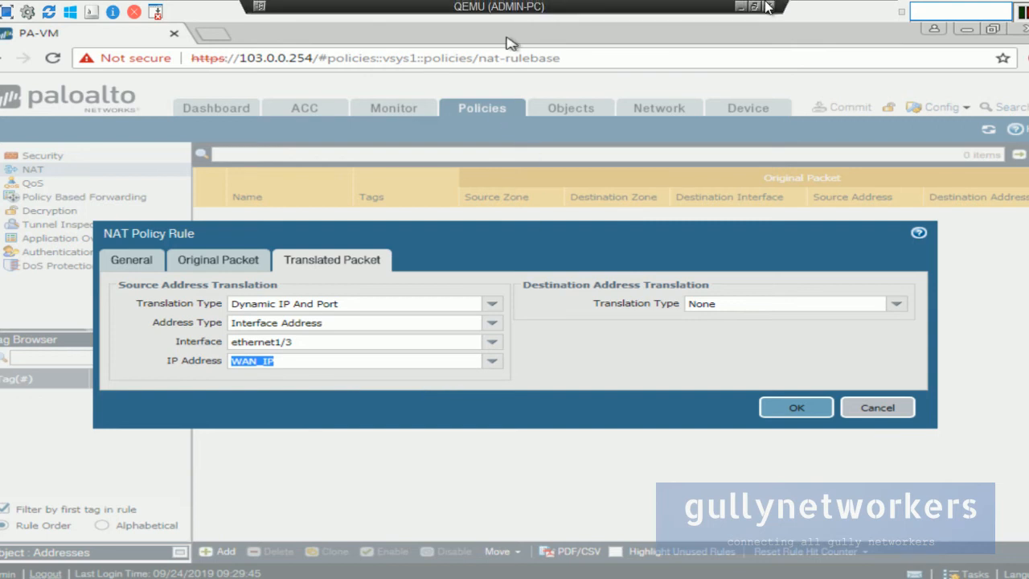
Step: Compare the settings with the blog's reference screenshot and save the NAT rule
left_click(764, 4)
left_click_drag(463, 51, 606, 90)
left_click(615, 11)
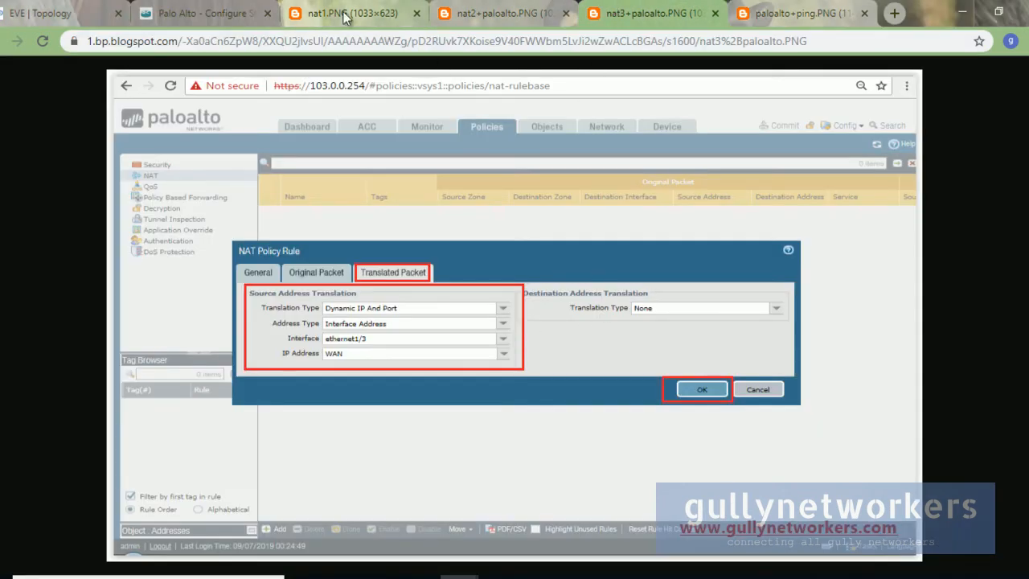
left_click(241, 13)
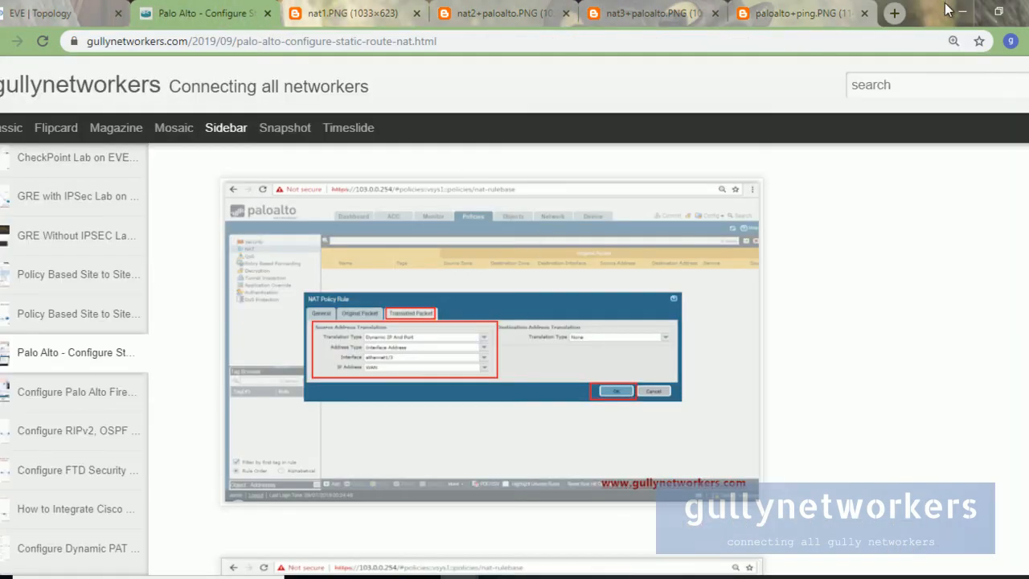
scroll(483, 285, "down", 7)
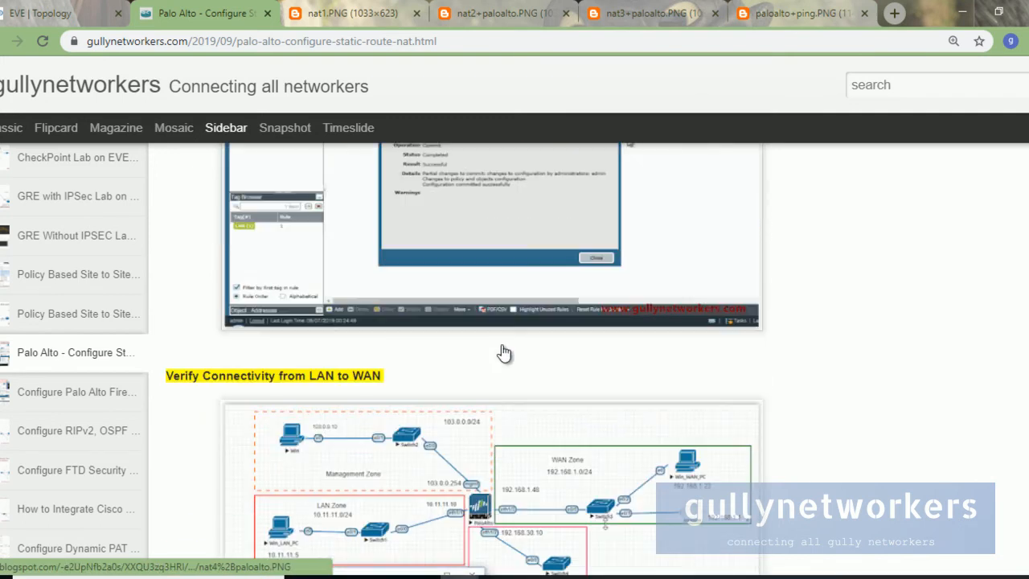
scroll(503, 353, "down", 1)
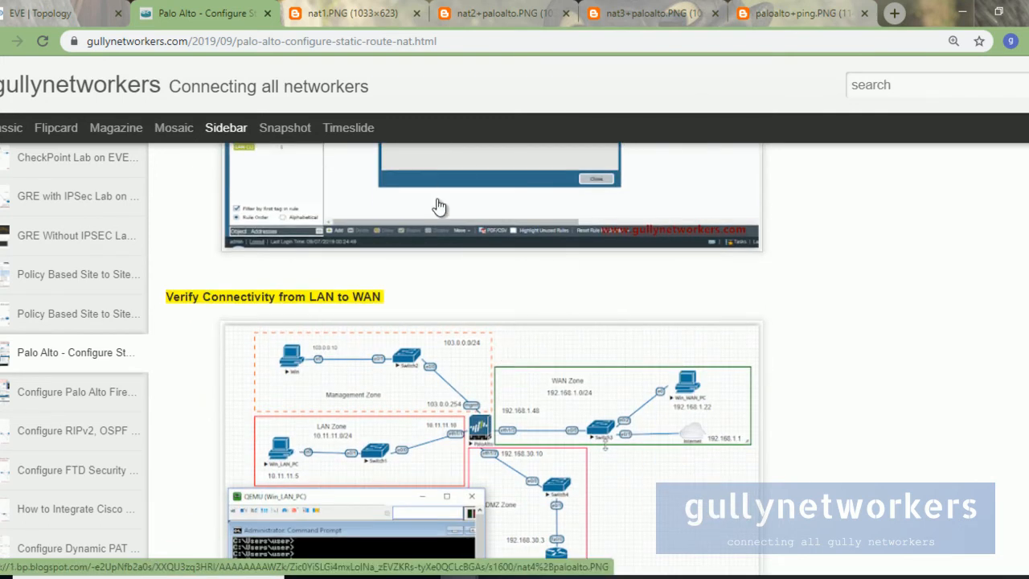
scroll(557, 264, "up", 3)
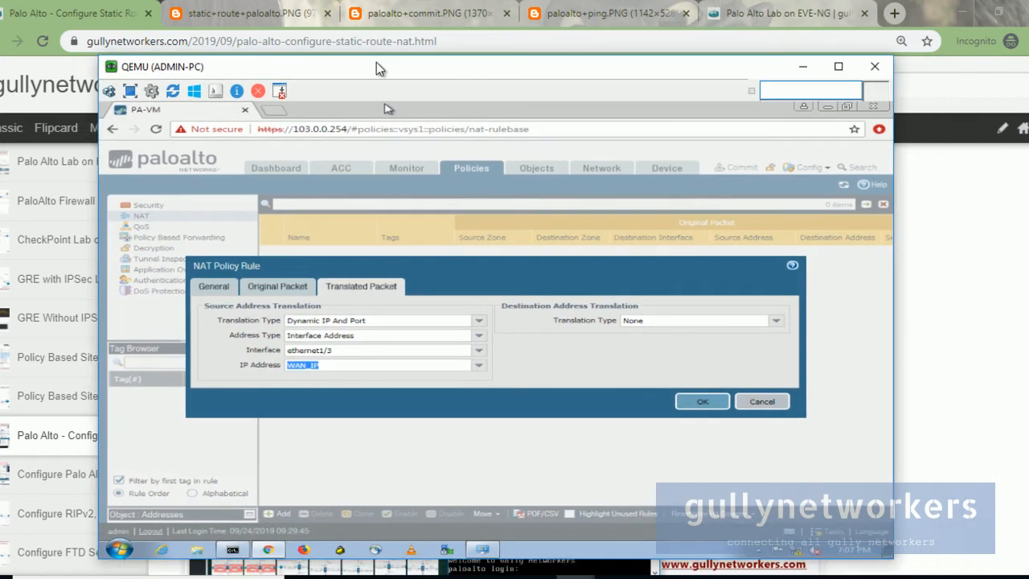
left_click_drag(376, 62, 374, 60)
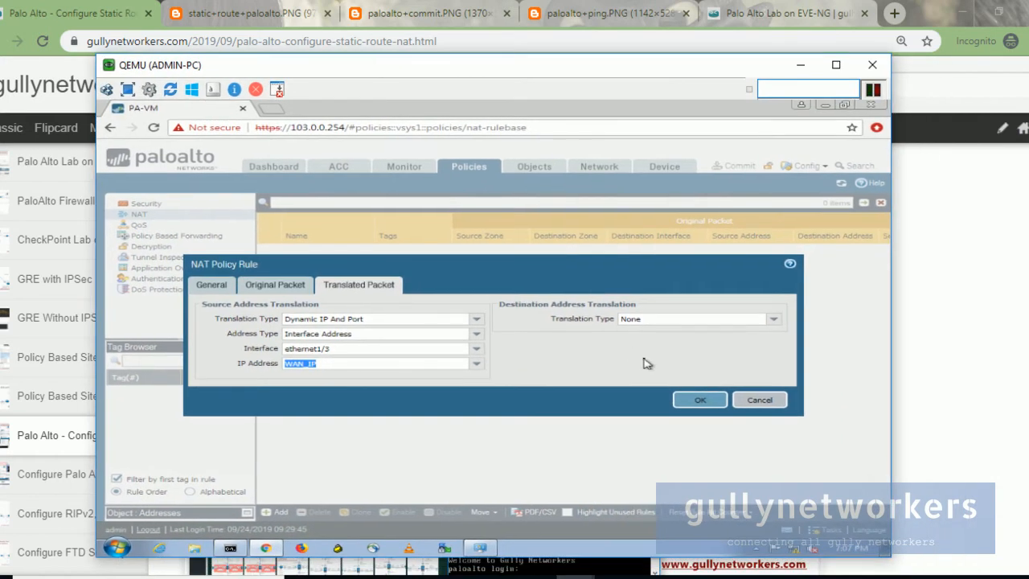
left_click(689, 401)
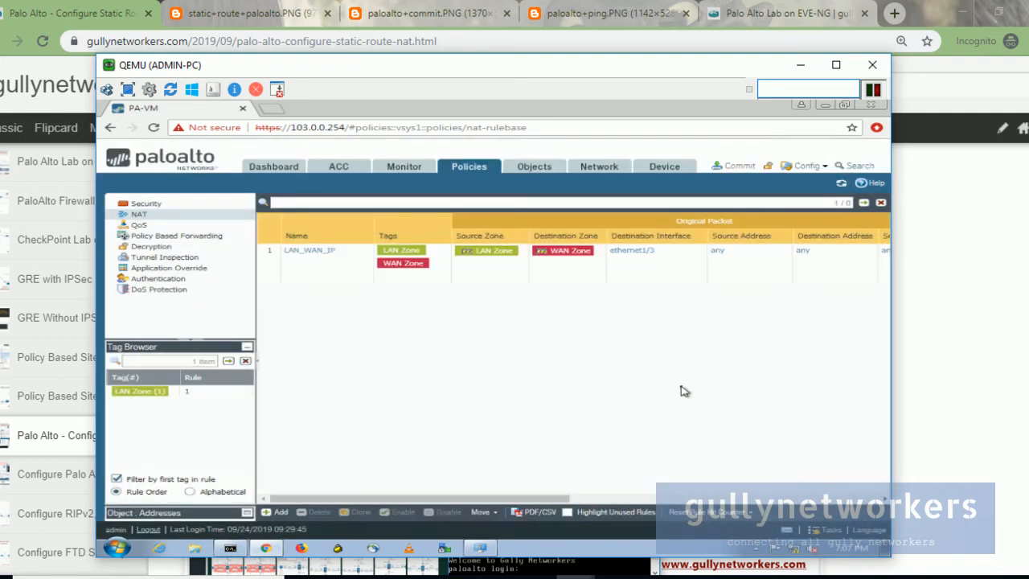
Step: Commit the configuration, close the successful commit report, and minimize the admin PC console
left_click(743, 172)
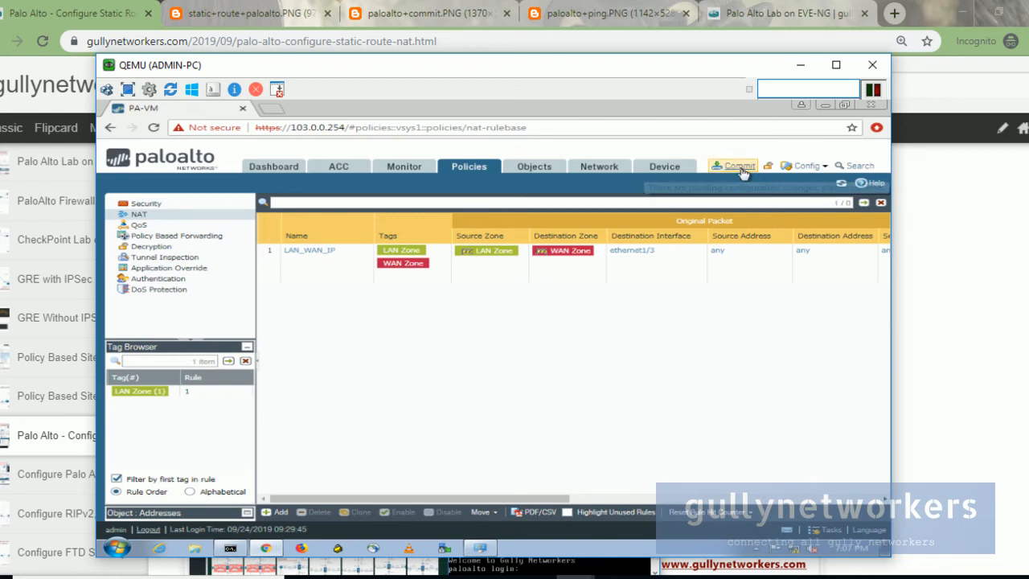
left_click(635, 477)
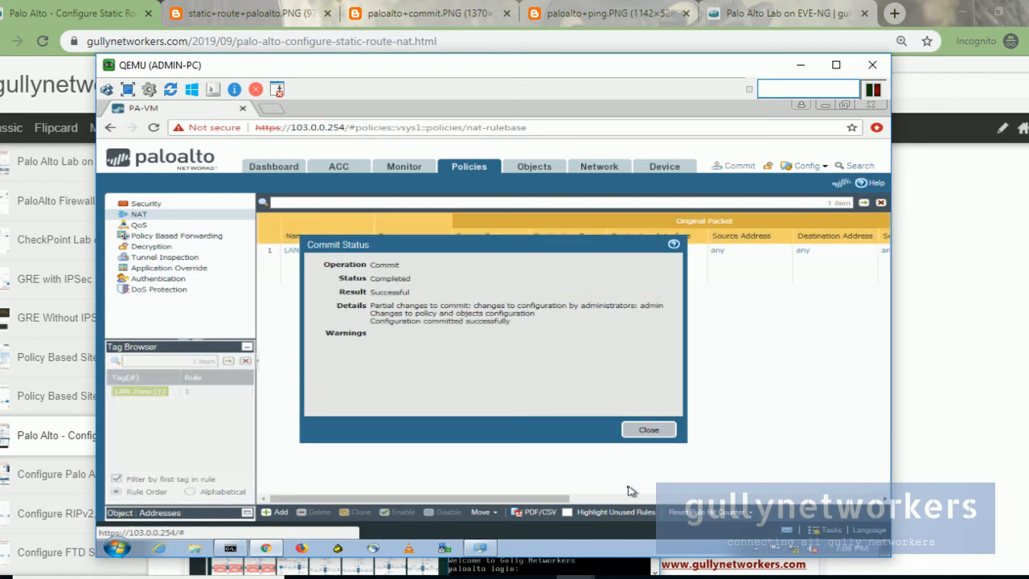
left_click(649, 430)
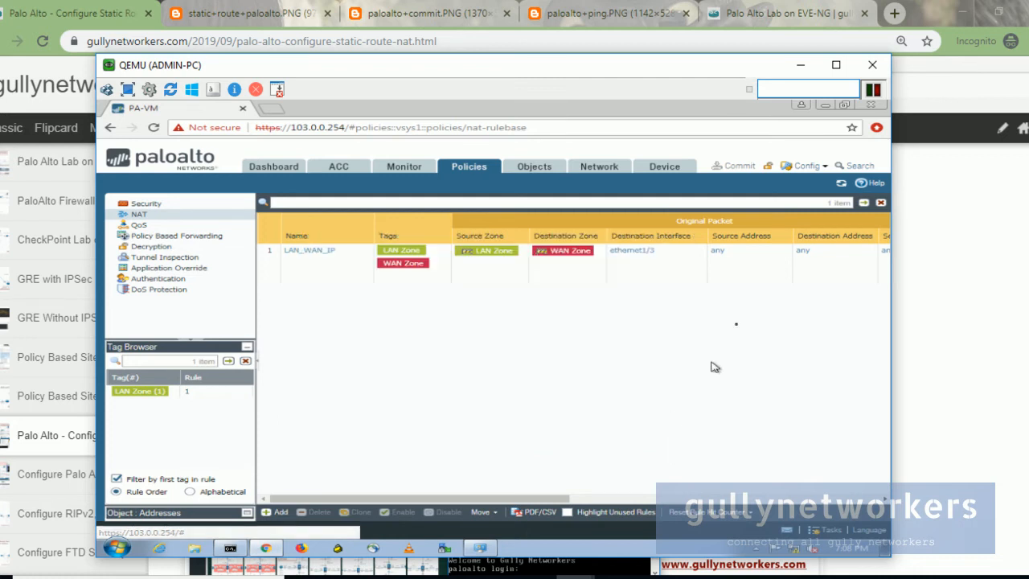
left_click(803, 62)
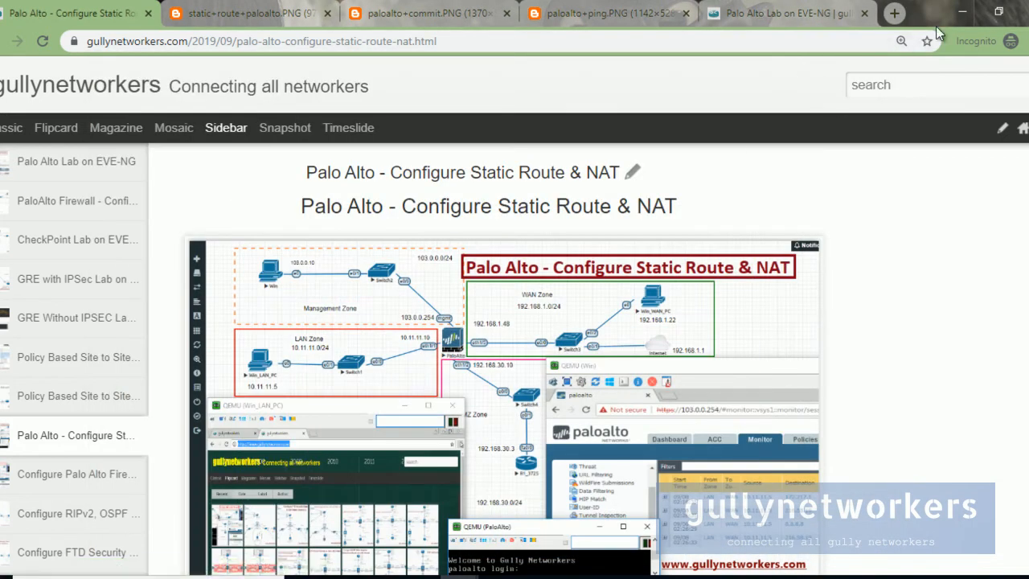
Step: Bring the Win_LAN_PC console forward over the EVE topology
mouse_move(572, 572)
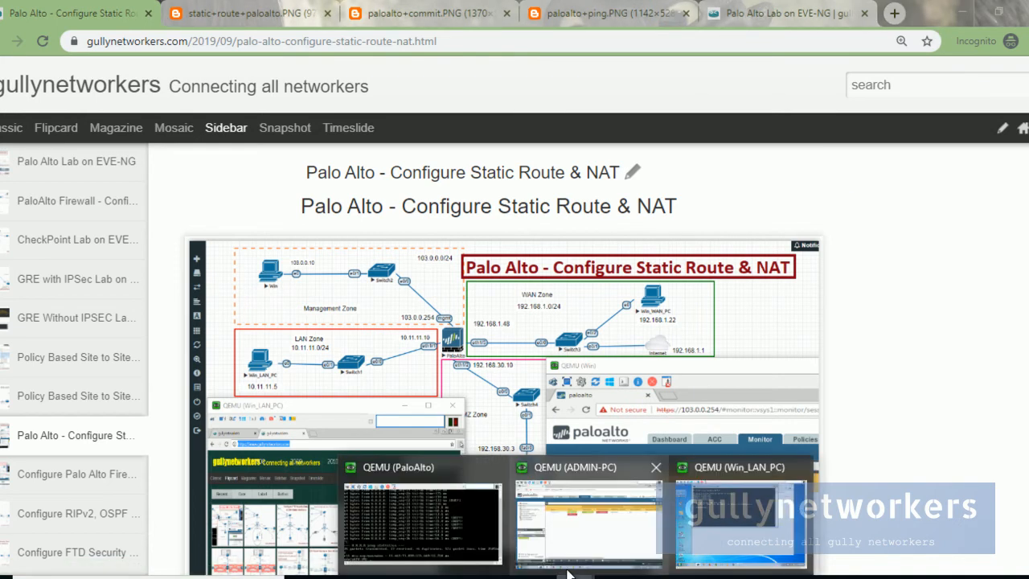
left_click(723, 525)
mouse_move(460, 574)
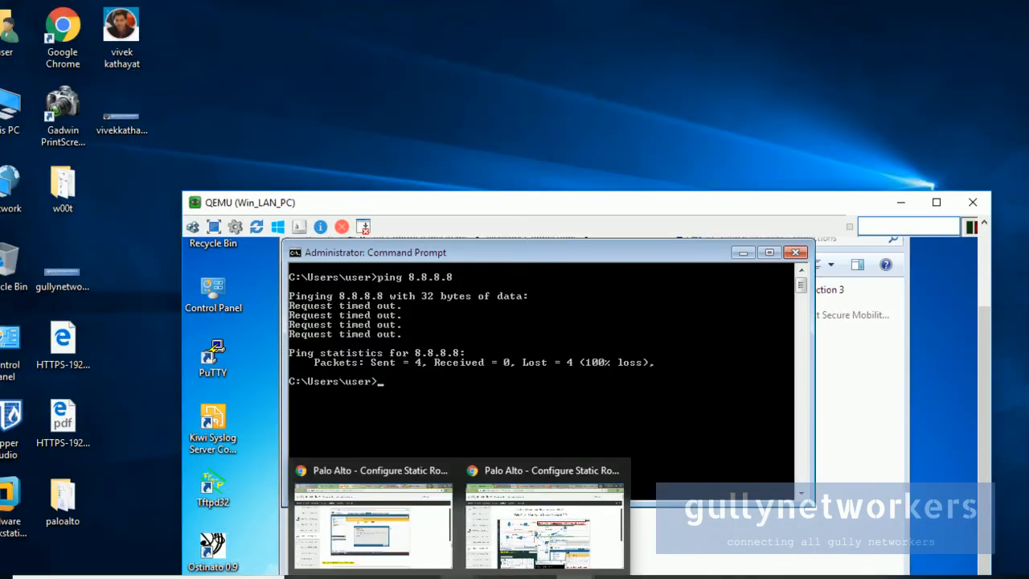
left_click(363, 528)
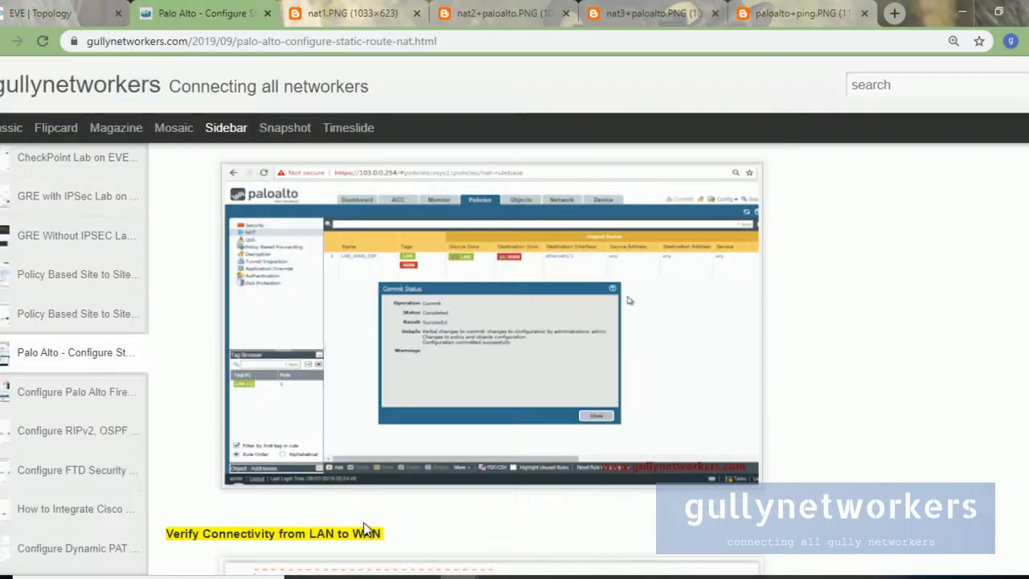
left_click(32, 14)
mouse_move(572, 574)
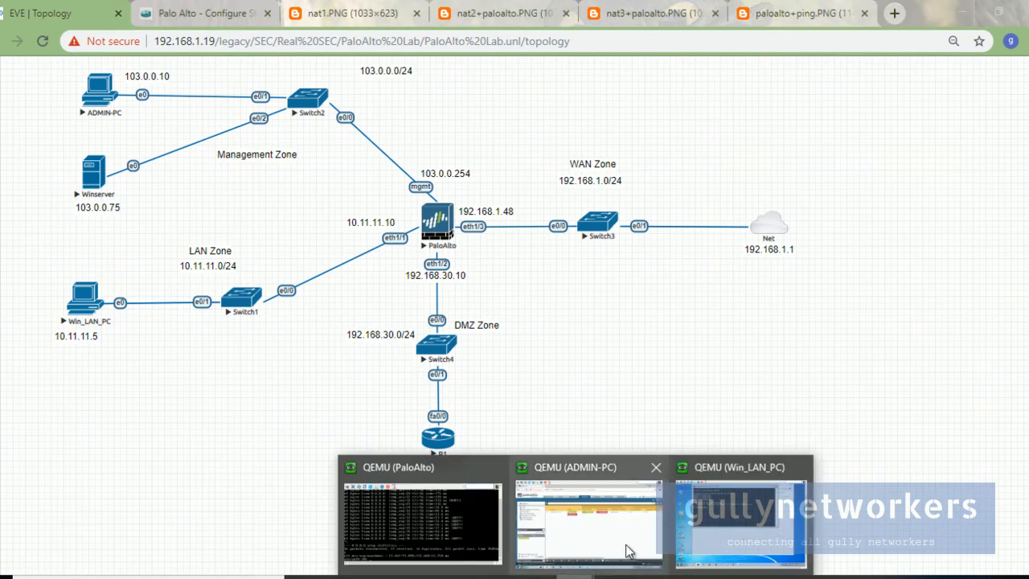
left_click(773, 527)
left_click_drag(310, 193, 399, 317)
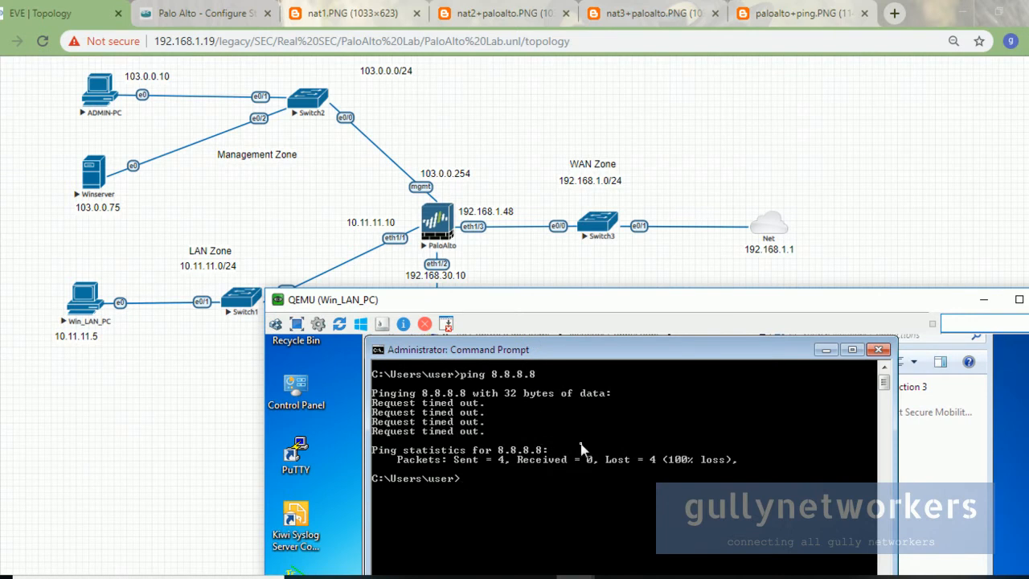
Step: Clear the prompt with cls and rerun ping 8.8.8.8, getting 1 of 4 replies
type("cls")
key("Return")
key("Up")
key("Return")
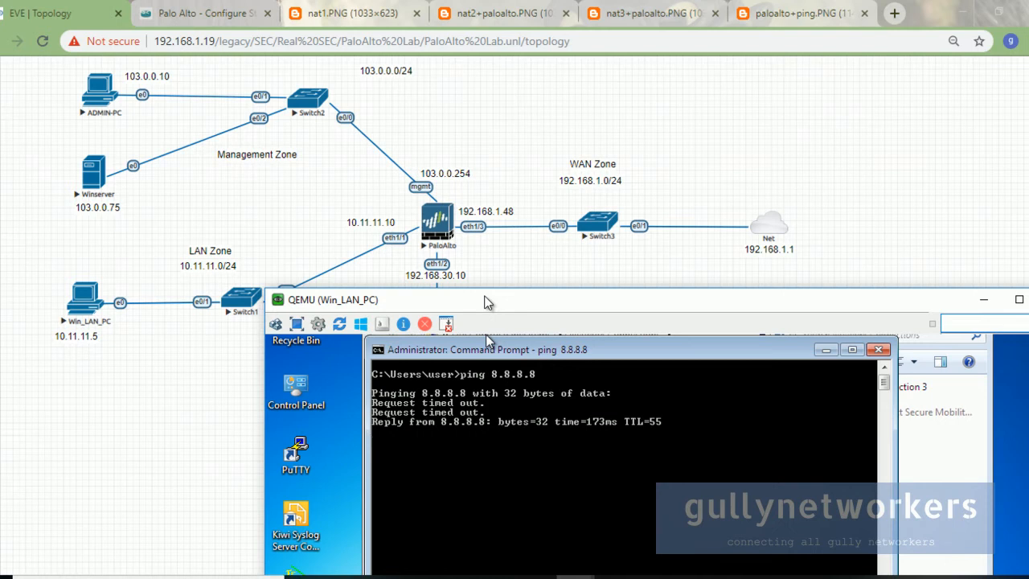
left_click_drag(497, 293, 455, 150)
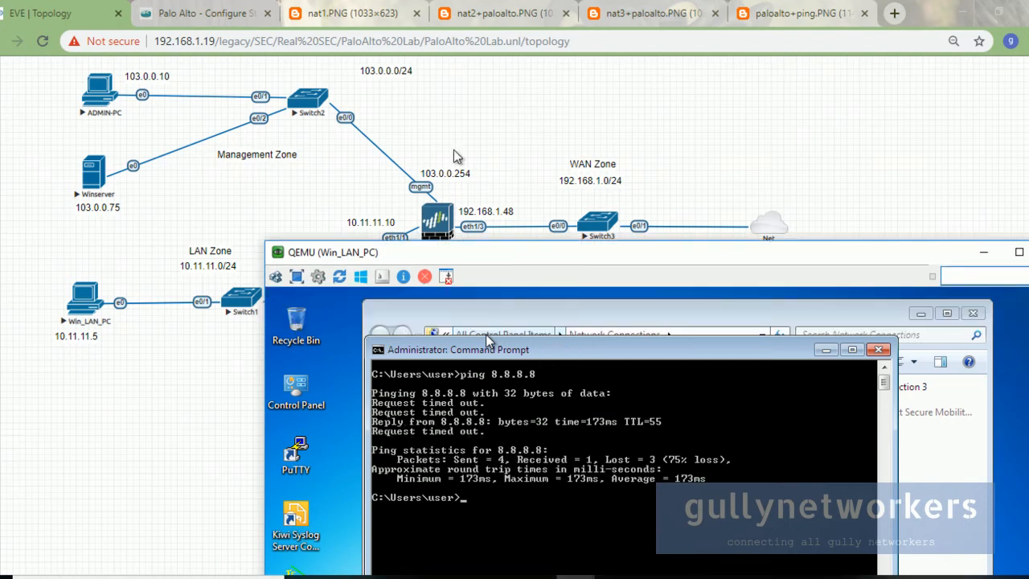
left_click_drag(490, 251, 410, 121)
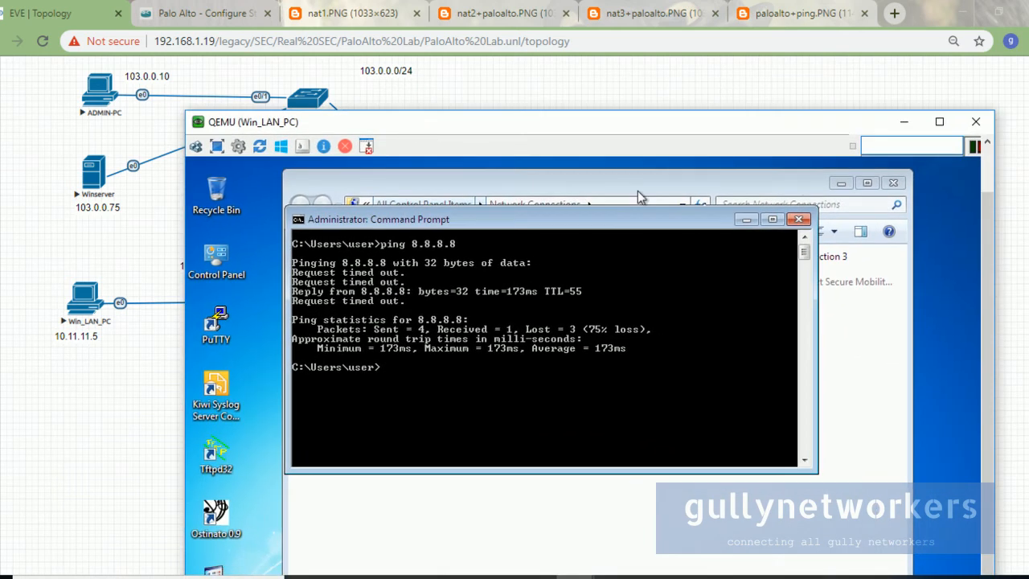
Step: Open the Local Area Connection's properties in Network Connections
left_click(746, 220)
right_click(343, 279)
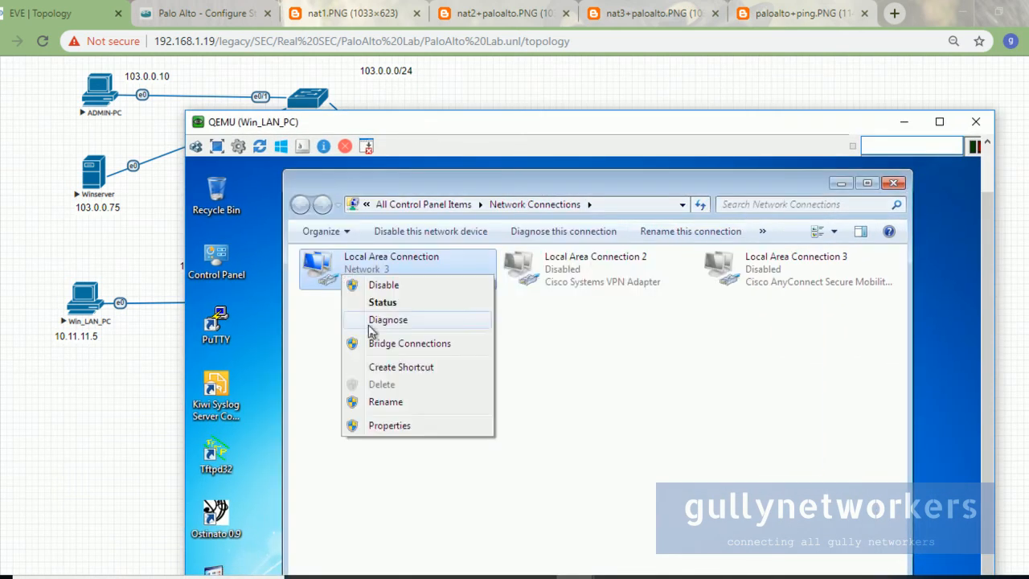
left_click(386, 442)
right_click(386, 288)
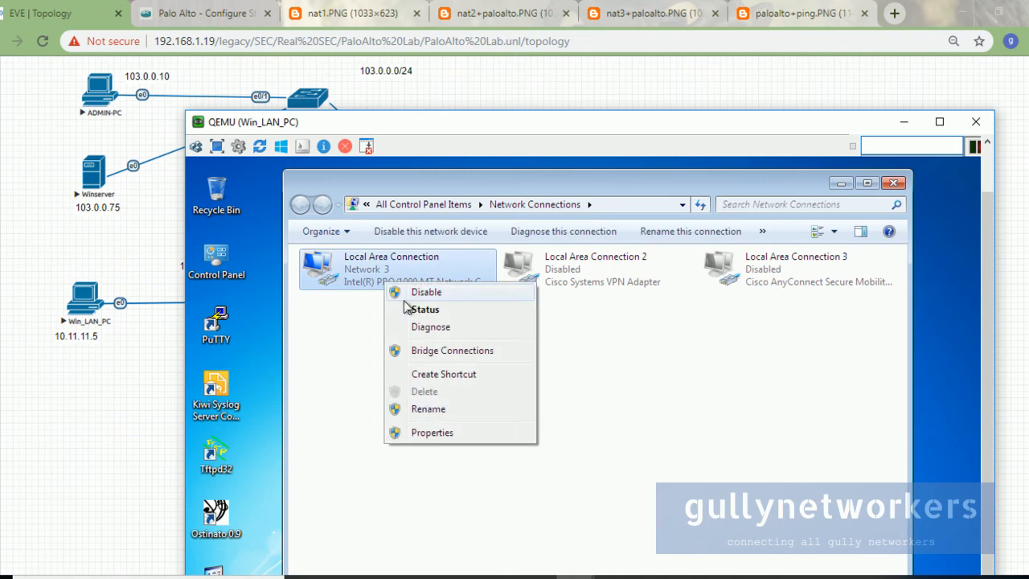
left_click(426, 436)
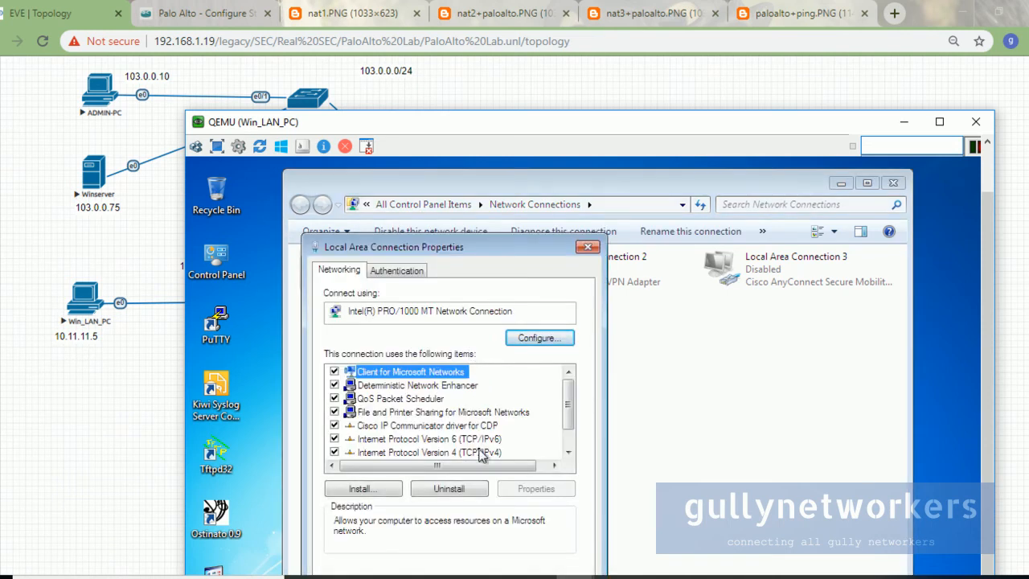
Step: Confirm IPv4 10.11.11.5, gateway 10.11.11.10, DNS 8.8.8.8, and close the network windows
left_click(482, 452)
left_click(536, 488)
left_click_drag(497, 128, 467, 50)
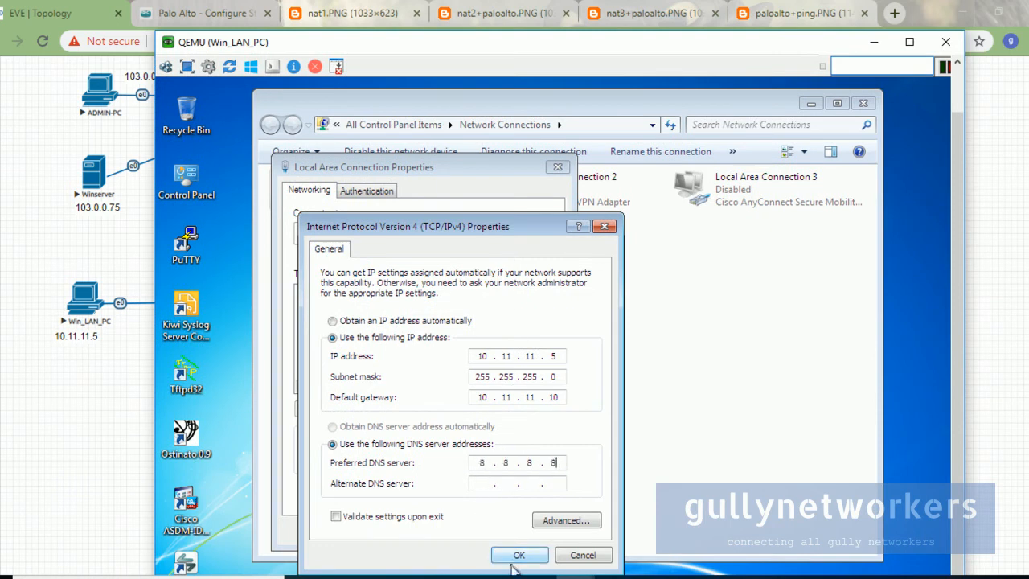
left_click(516, 555)
left_click(473, 531)
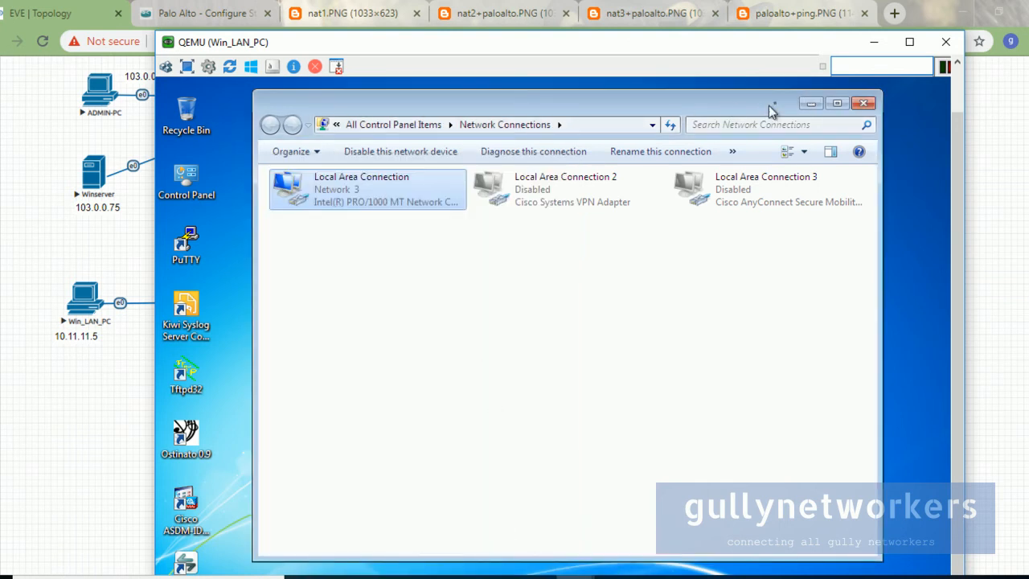
left_click(808, 103)
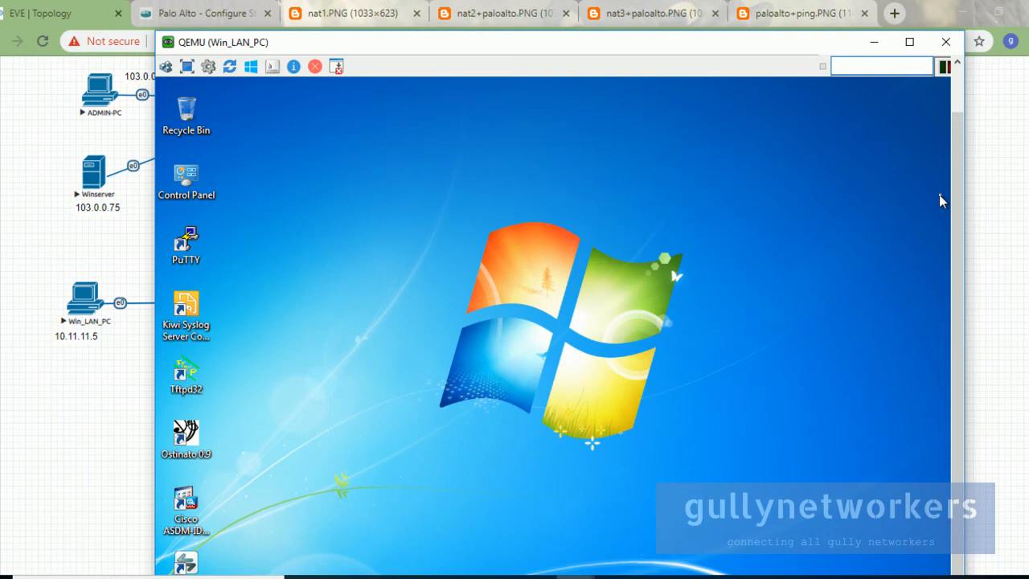
Step: Restore the Command Prompt and rerun ping 8.8.8.8 until all 4 replies succeed
left_click_drag(408, 39, 262, 13)
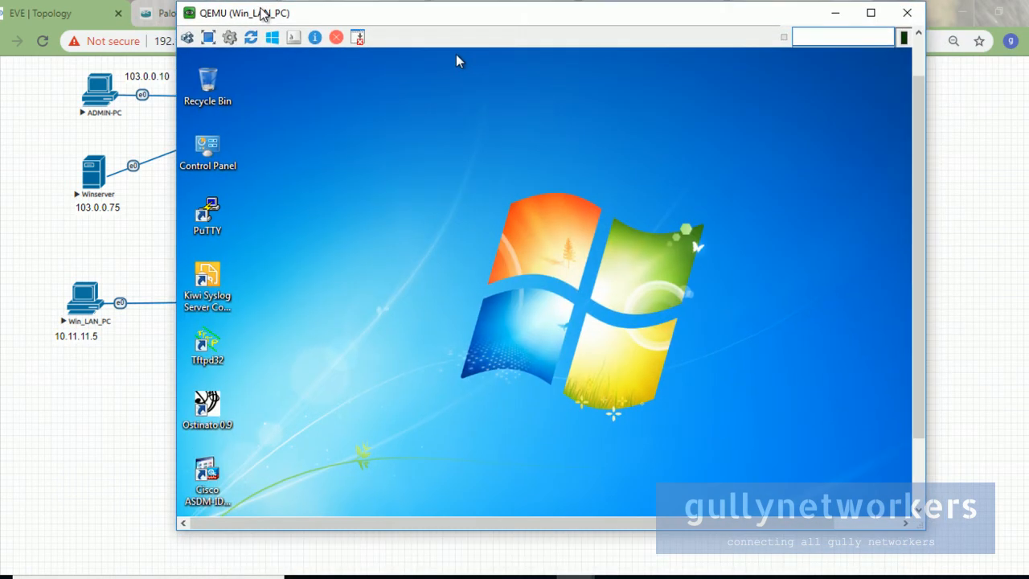
left_click_drag(927, 324, 900, 450)
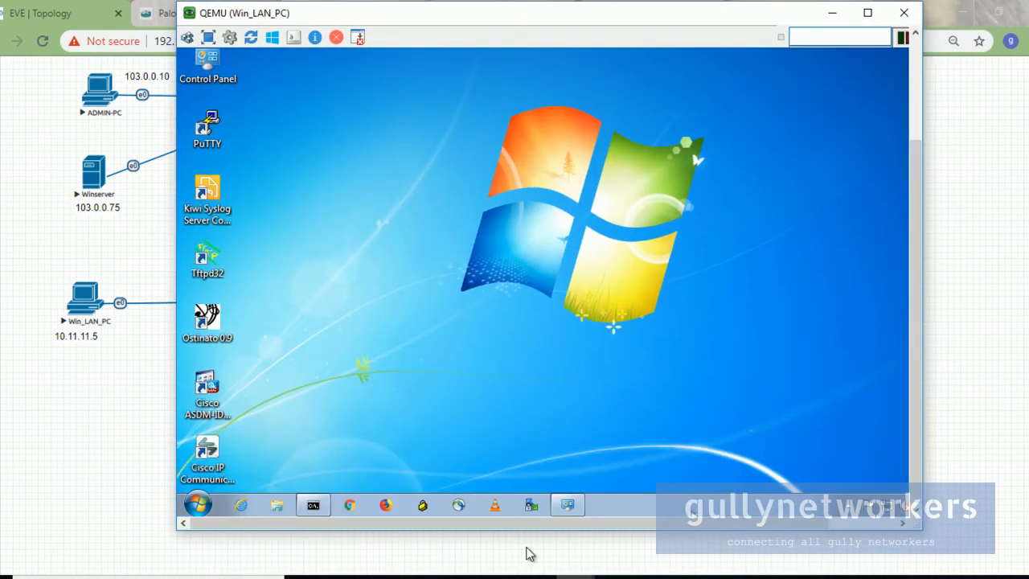
left_click(312, 504)
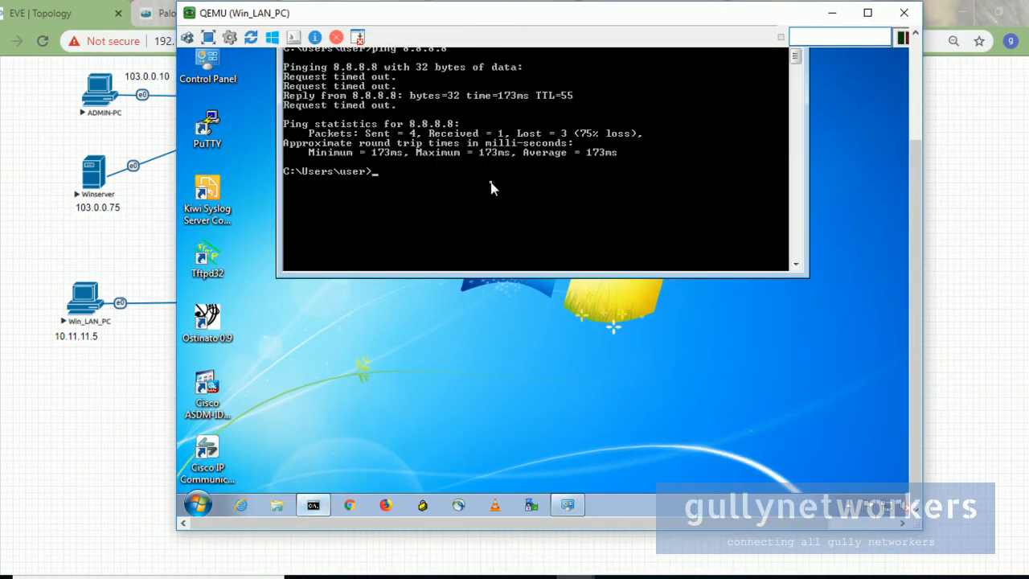
key("Up")
key("Return")
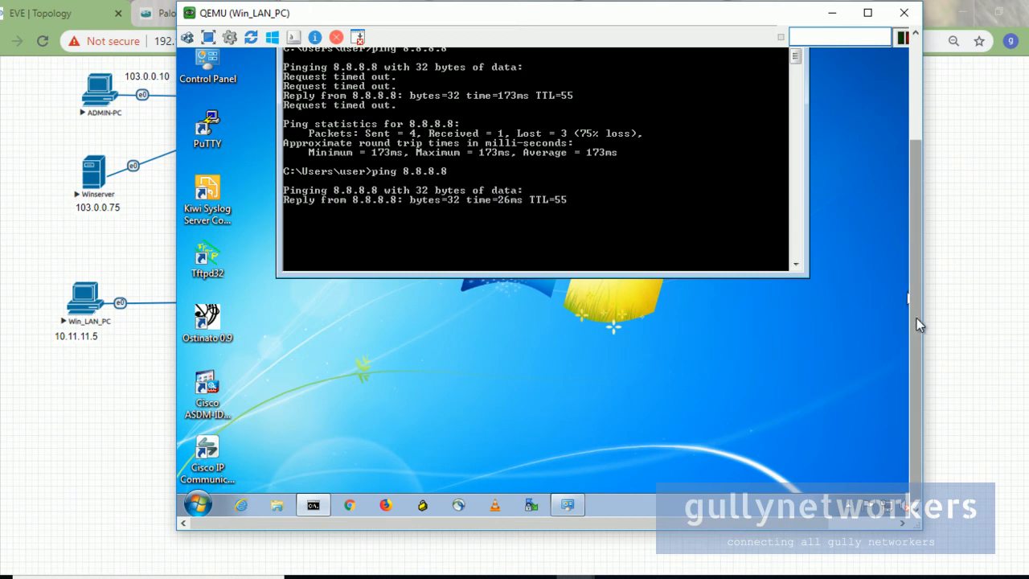
left_click_drag(919, 324, 913, 278)
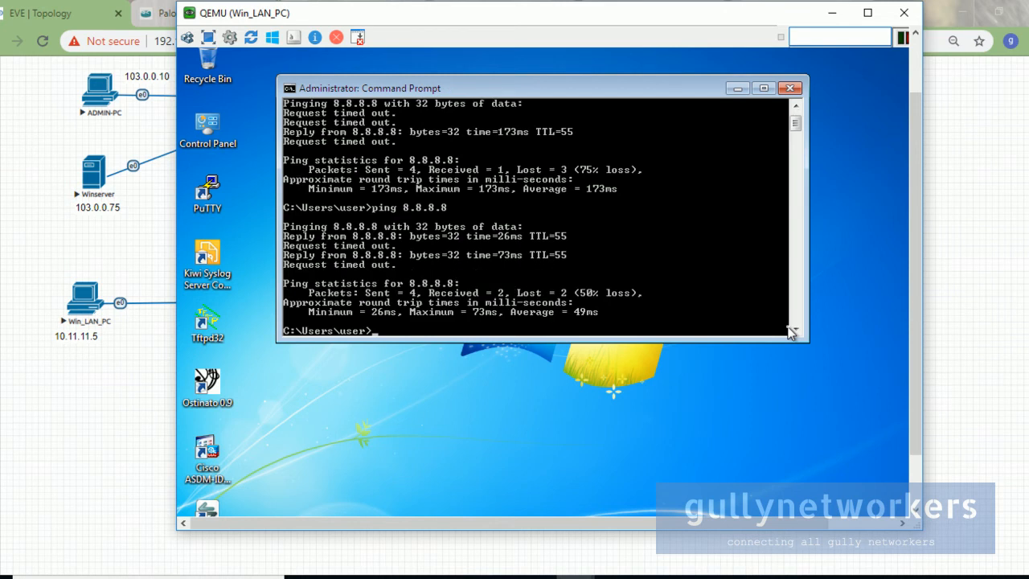
key("Up")
key("Return")
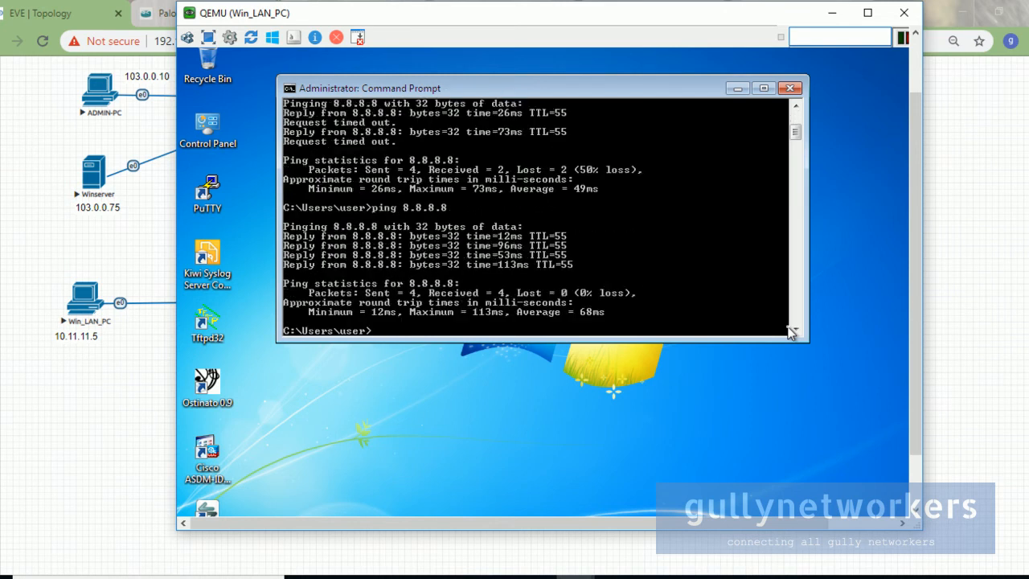
Step: Dismiss the default-browser notice and load gullynetworkers.com in Chrome on the LAN PC
scroll(910, 345, "down", 2)
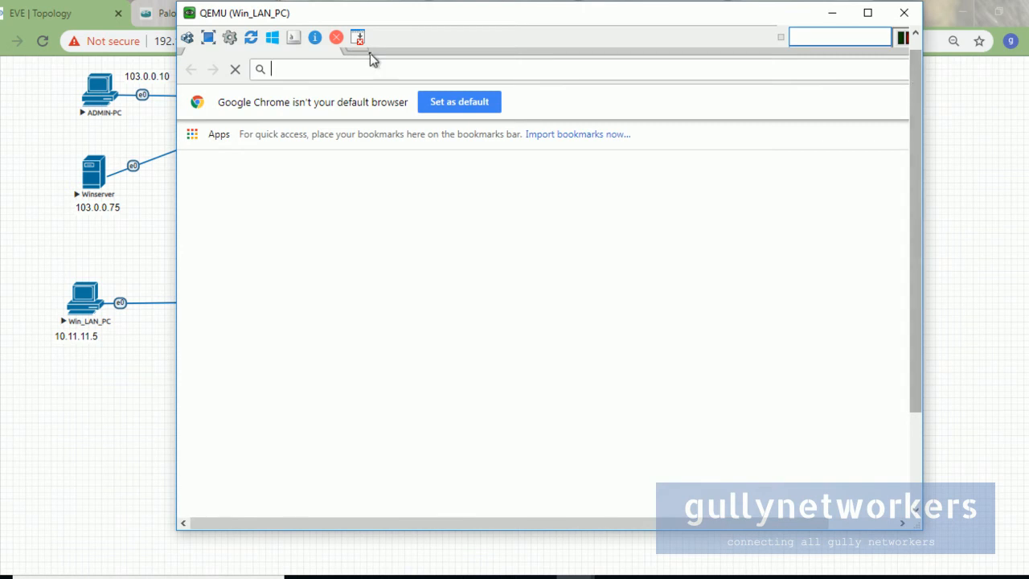
left_click(477, 99)
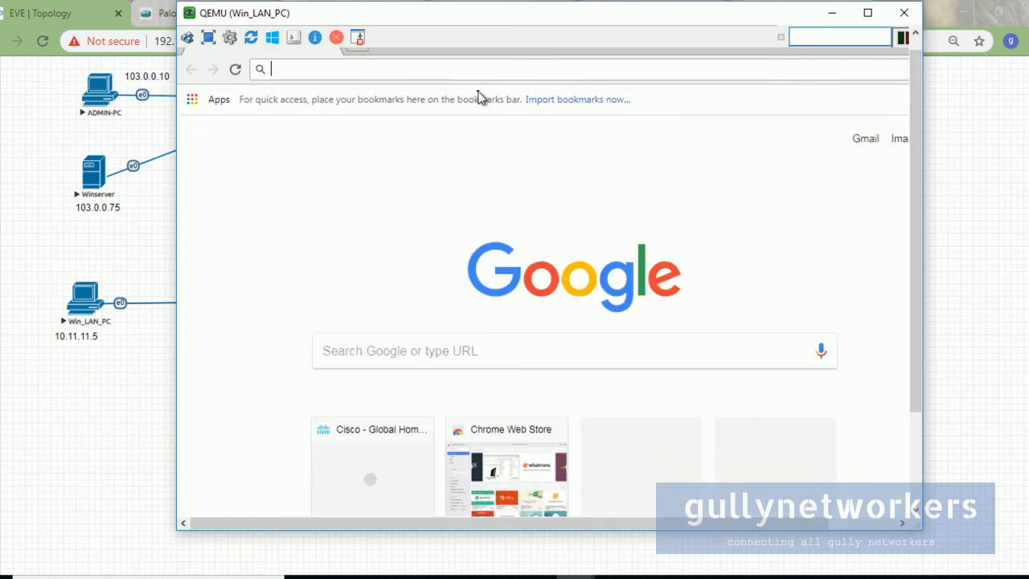
type("gul")
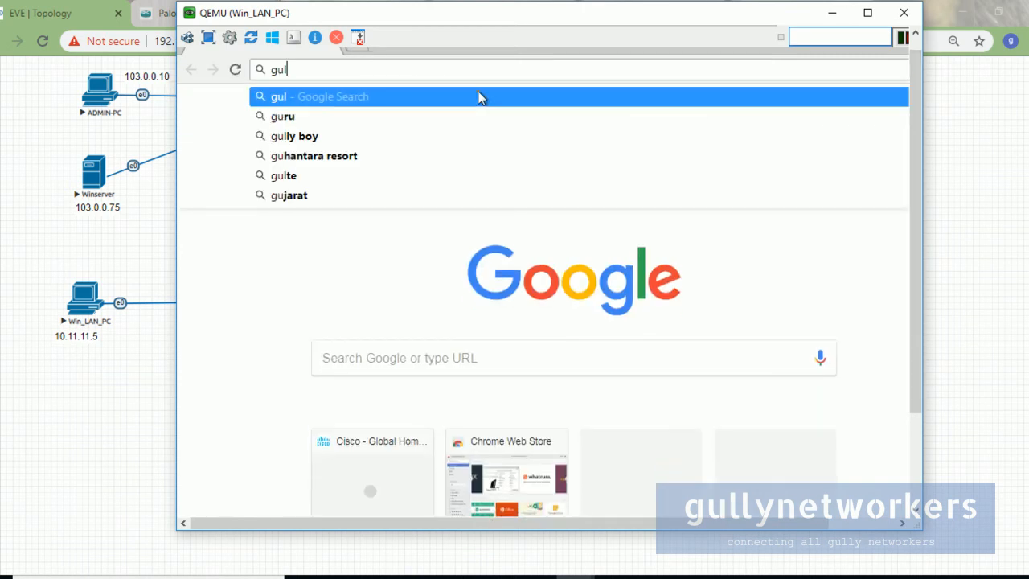
type("lynetwo")
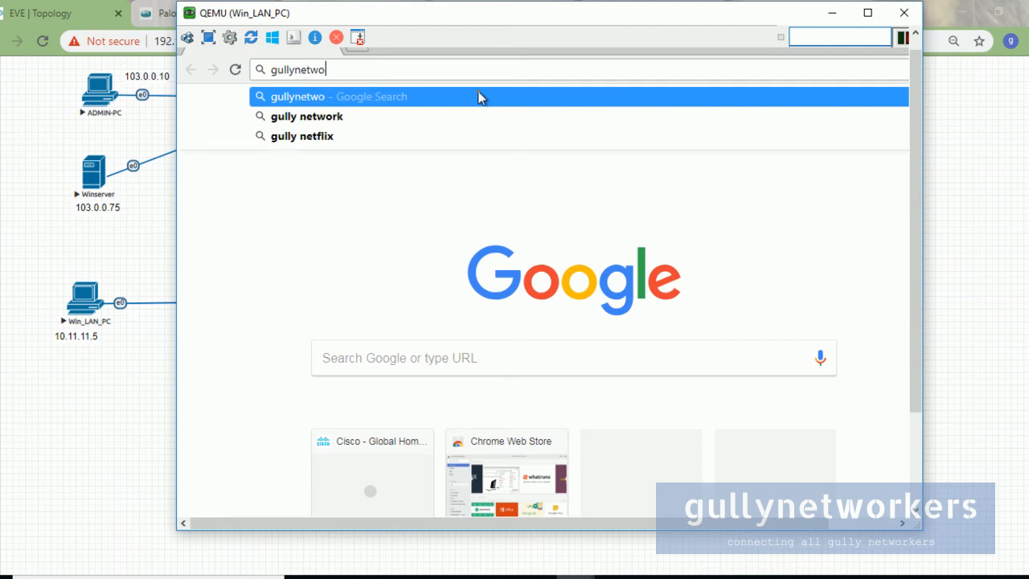
type("rkers.co")
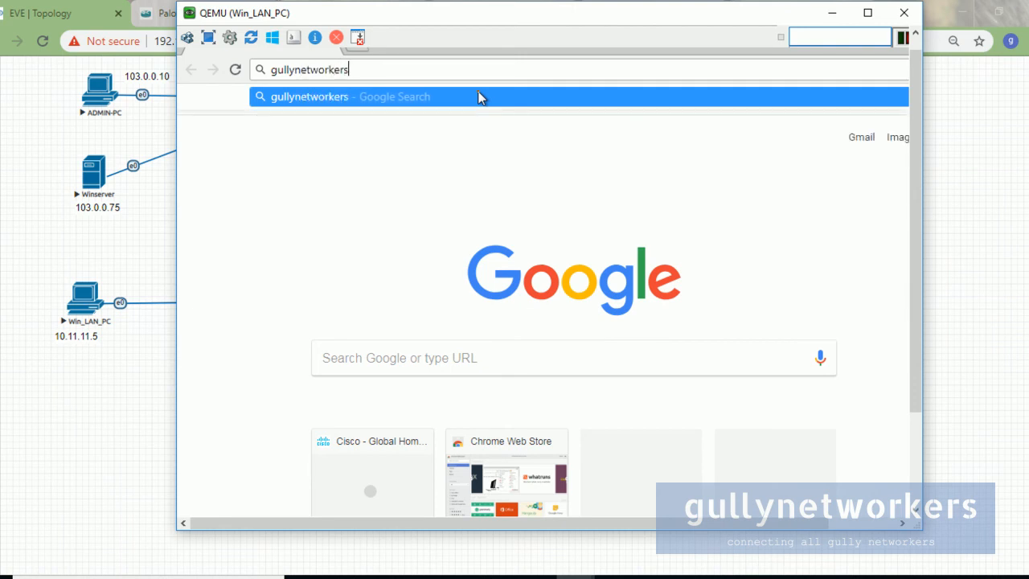
type("m")
key("Return")
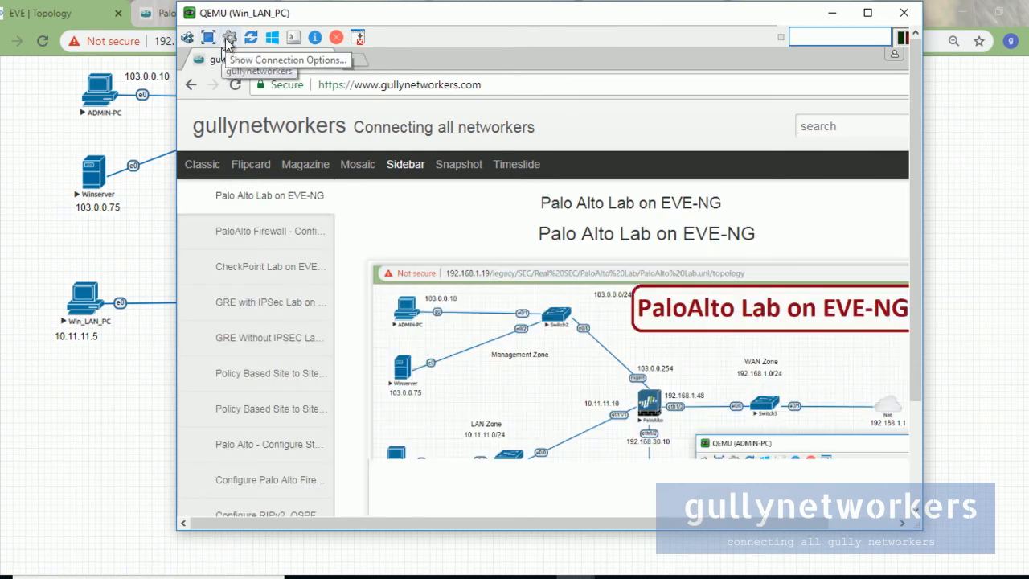
Step: Enlarge the PC's console window and open the 'Palo Alto Lab on EVE-NG' post
left_click_drag(924, 528, 999, 574)
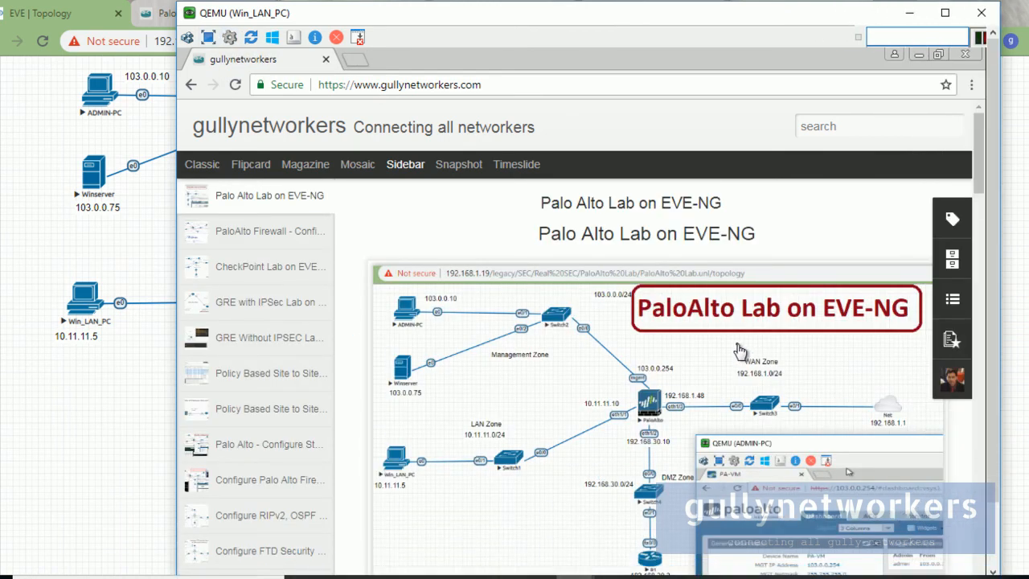
scroll(708, 351, "down", 3)
scroll(563, 321, "down", 2)
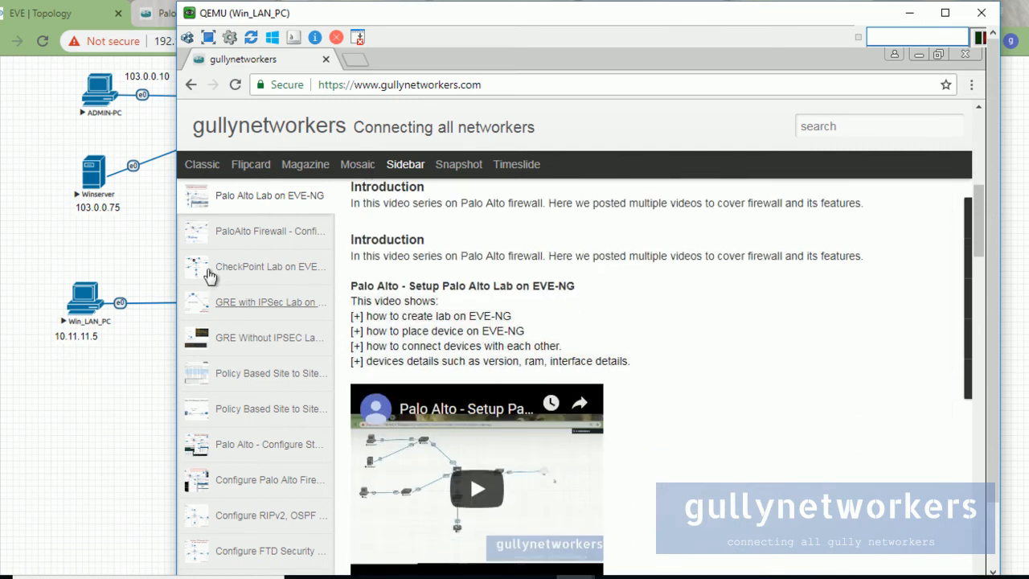
left_click(232, 233)
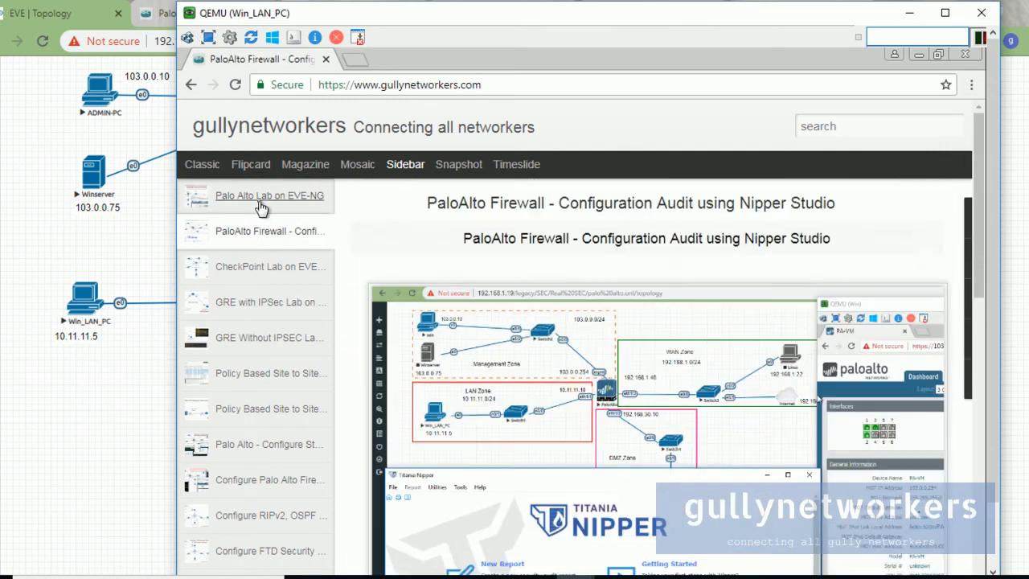
left_click(259, 201)
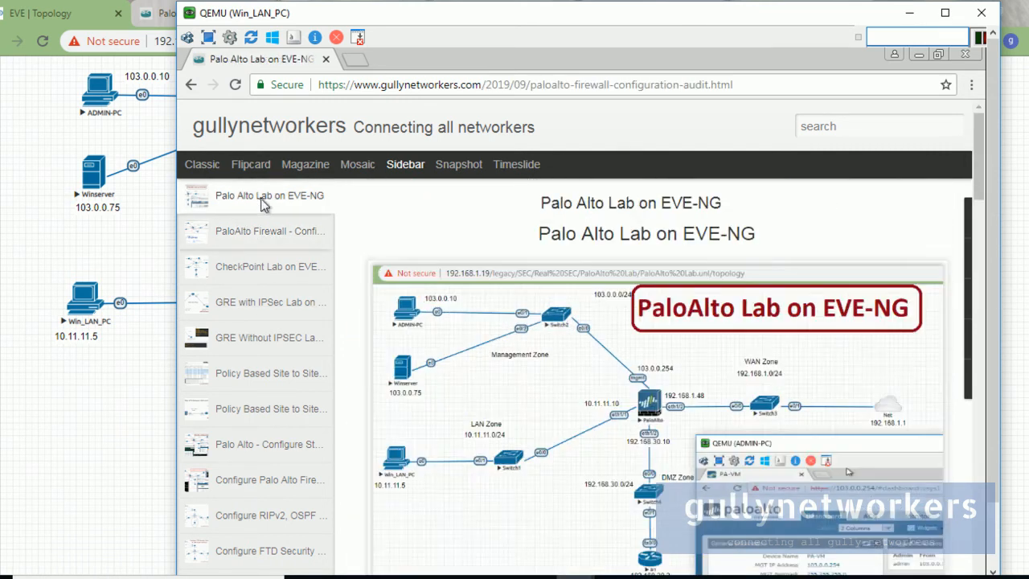
Step: Load hackingdna.com in a new tab at 90% zoom, return to the first tab, and minimize the console
left_click(359, 60)
type("hack")
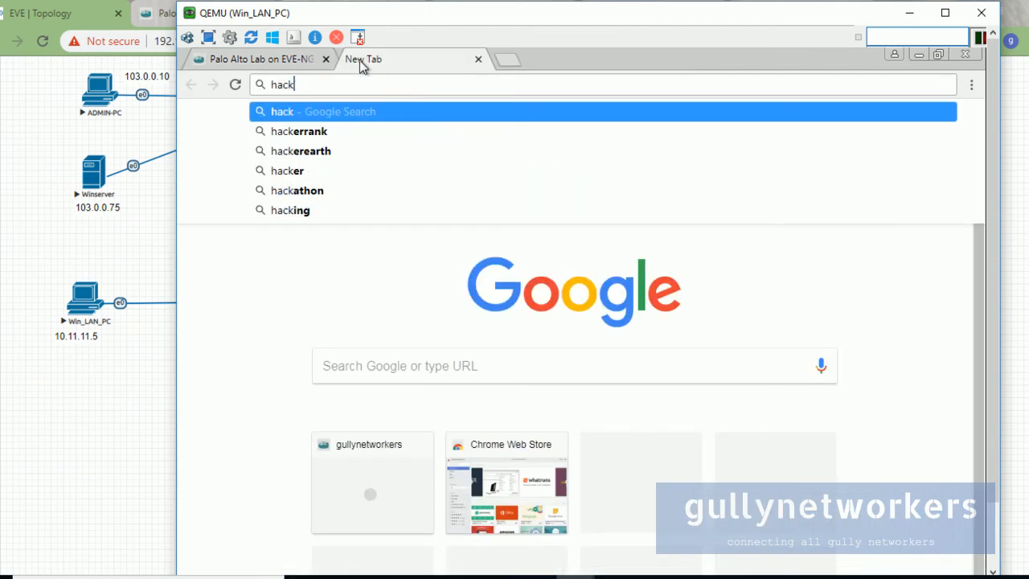
type("ingdna.")
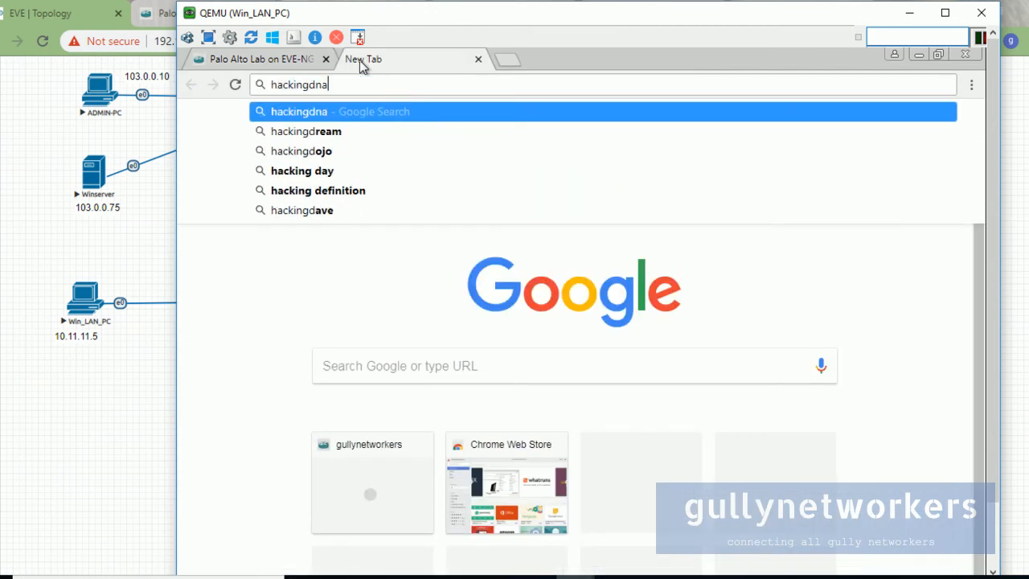
type("com")
key("Return")
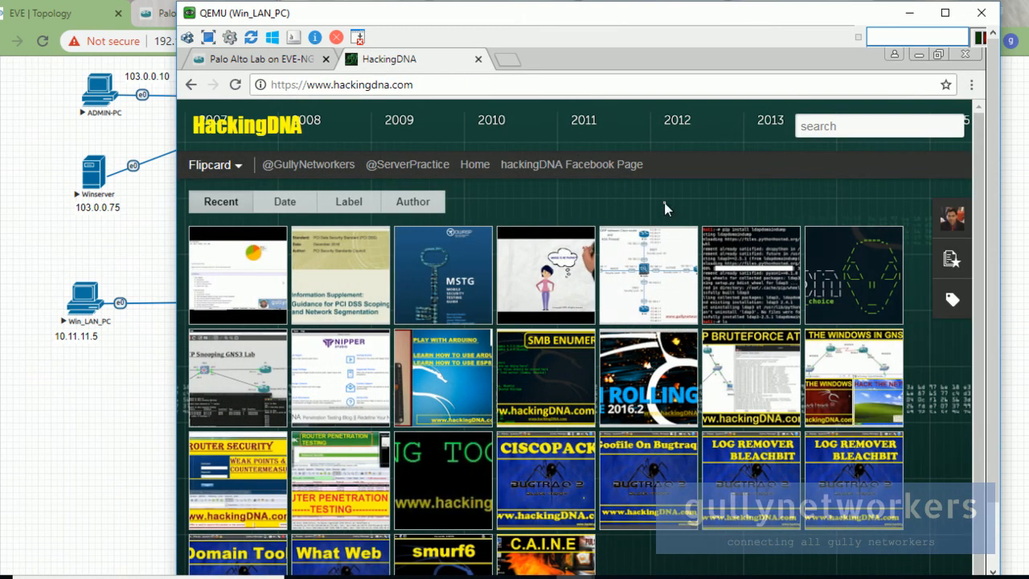
key("ctrl+minus")
key("ctrl+minus")
key("ctrl+minus")
key("ctrl+minus")
key("ctrl+minus")
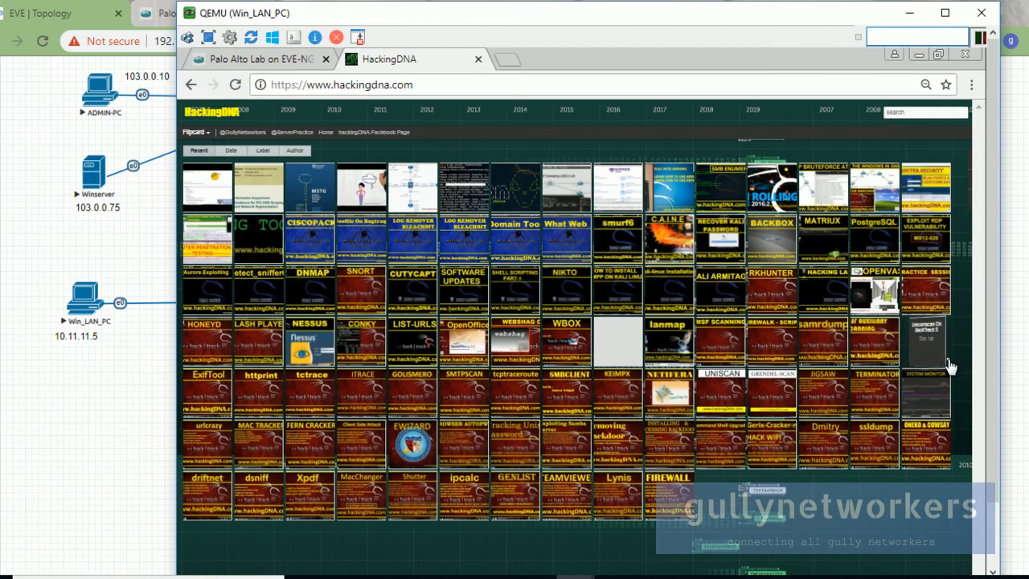
left_click(259, 58)
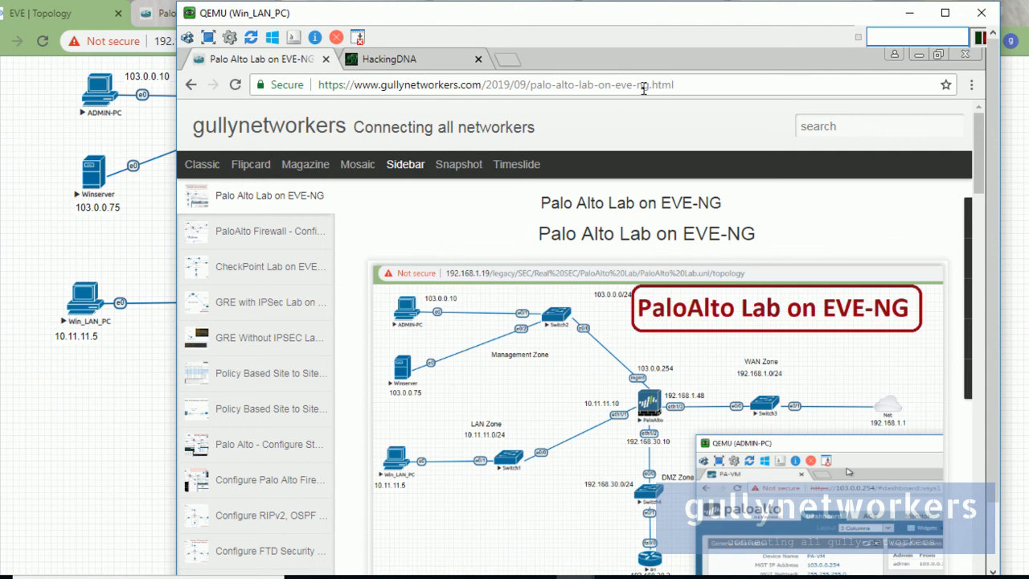
left_click(909, 13)
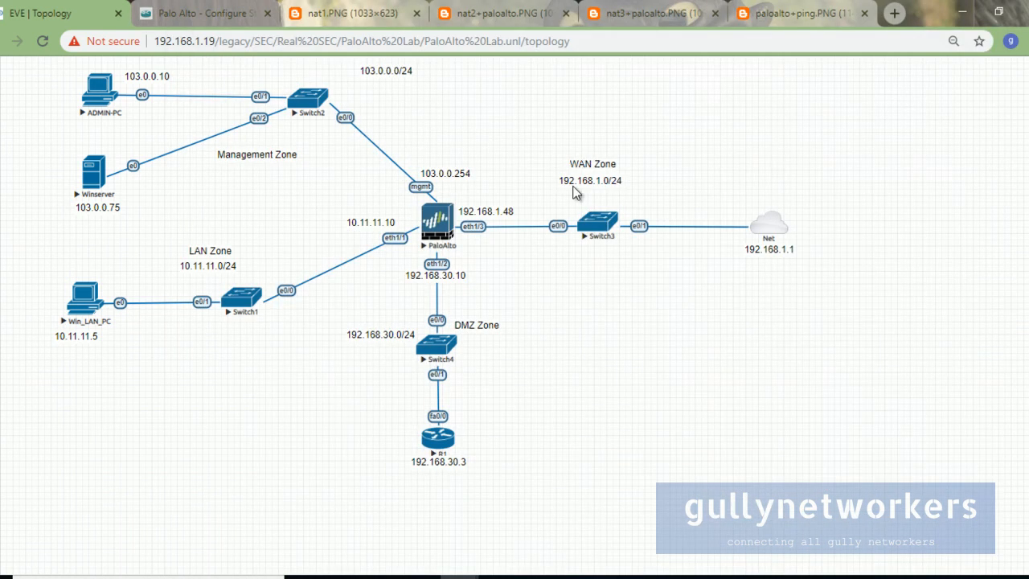